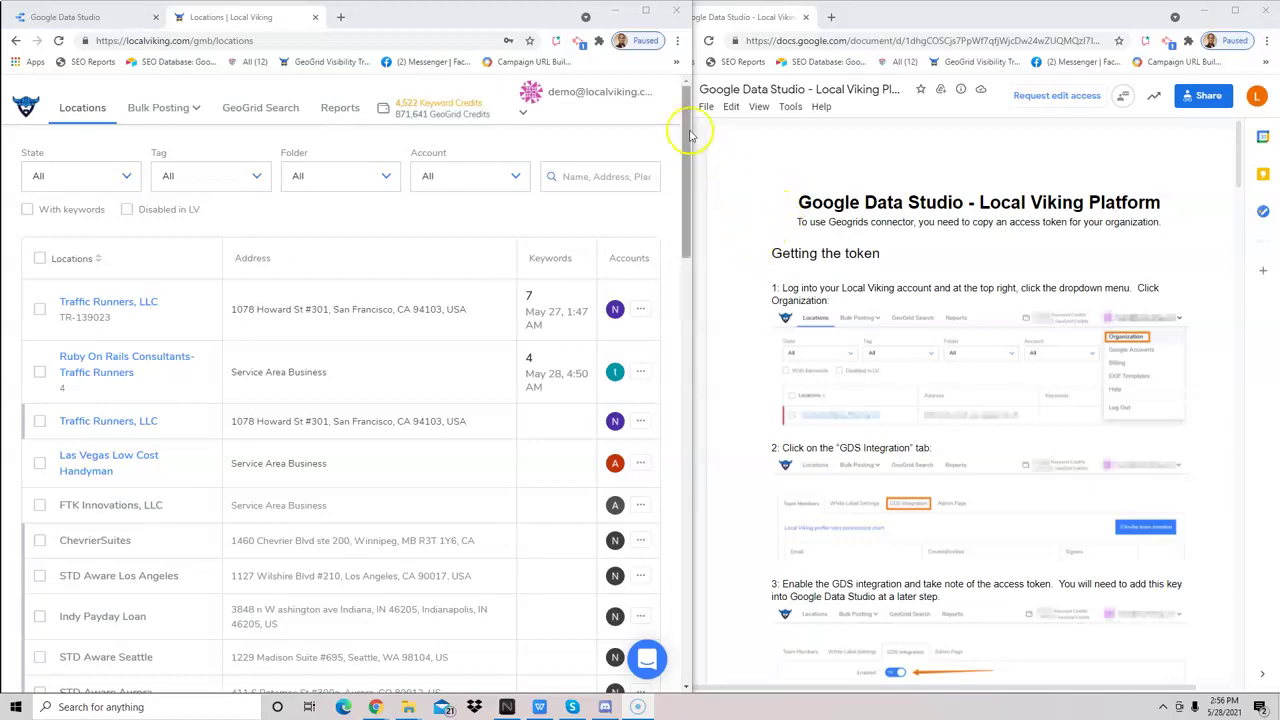
Step: Enable the GDS integration in the Local Viking organization settings and locate the access token
{"action": "left_click", "coordinate": [622, 95]}
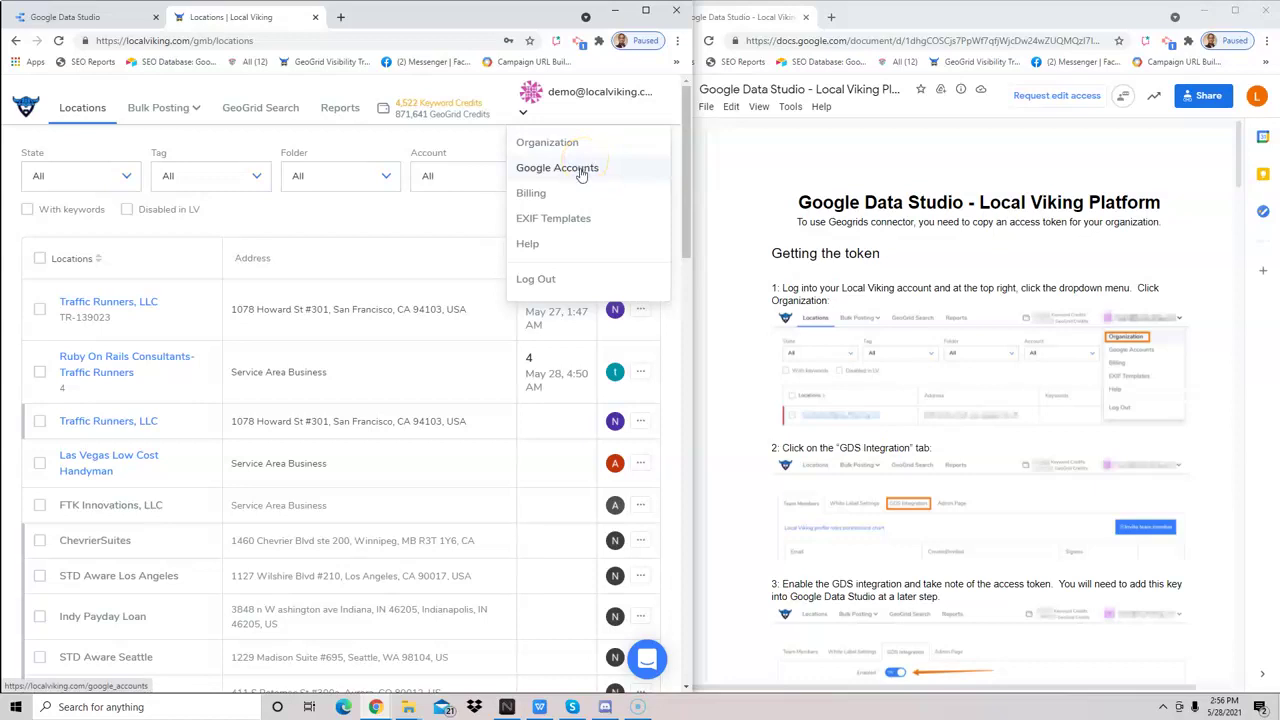
{"action": "left_click", "coordinate": [565, 142]}
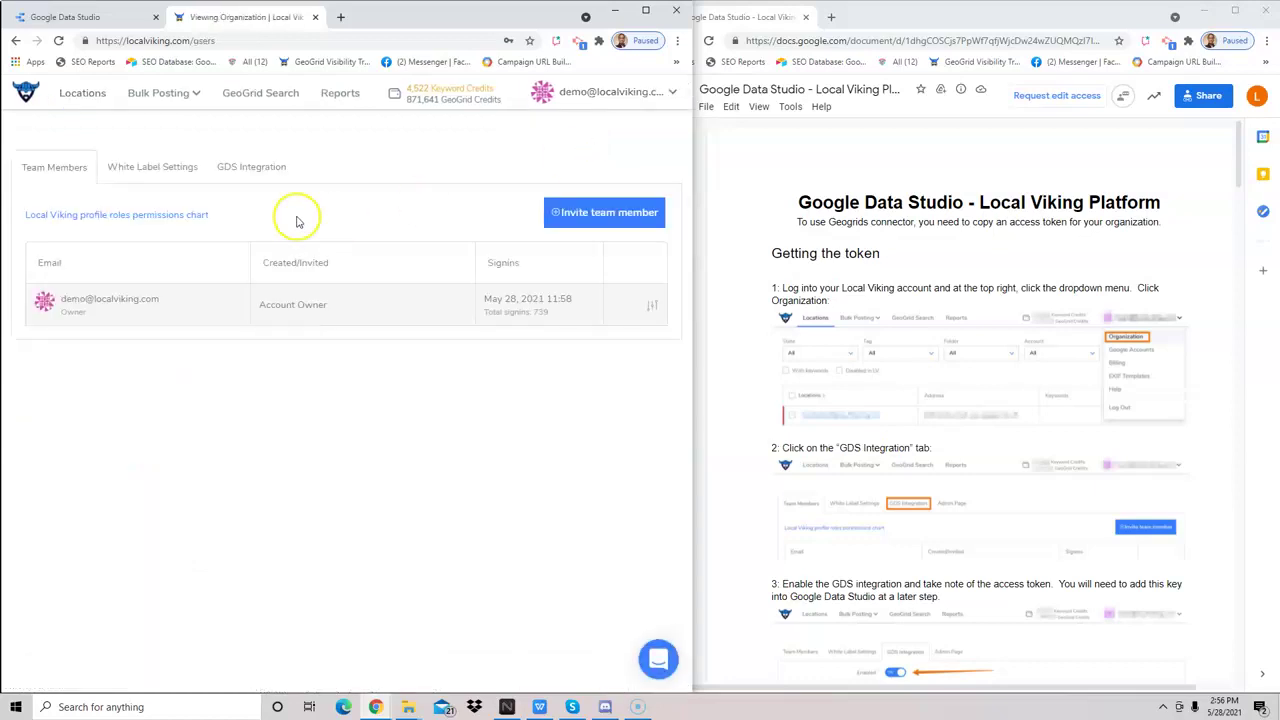
{"action": "left_click", "coordinate": [264, 172]}
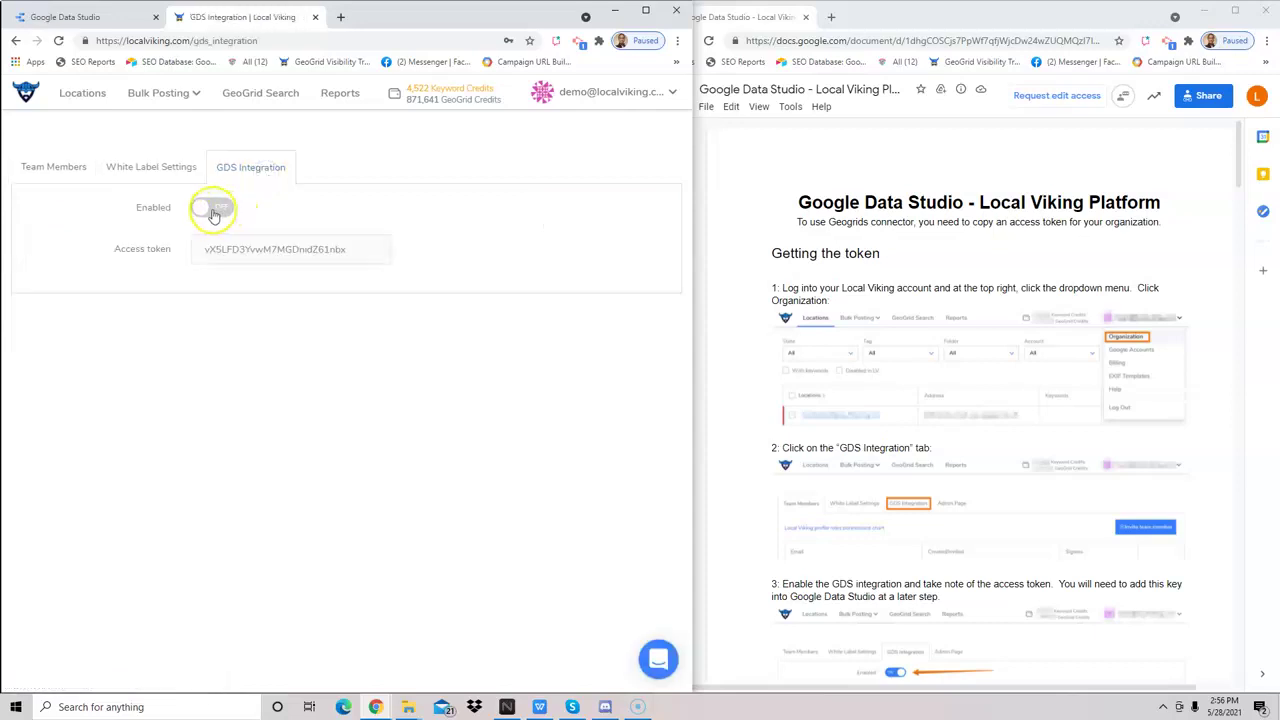
{"action": "left_click", "coordinate": [212, 210]}
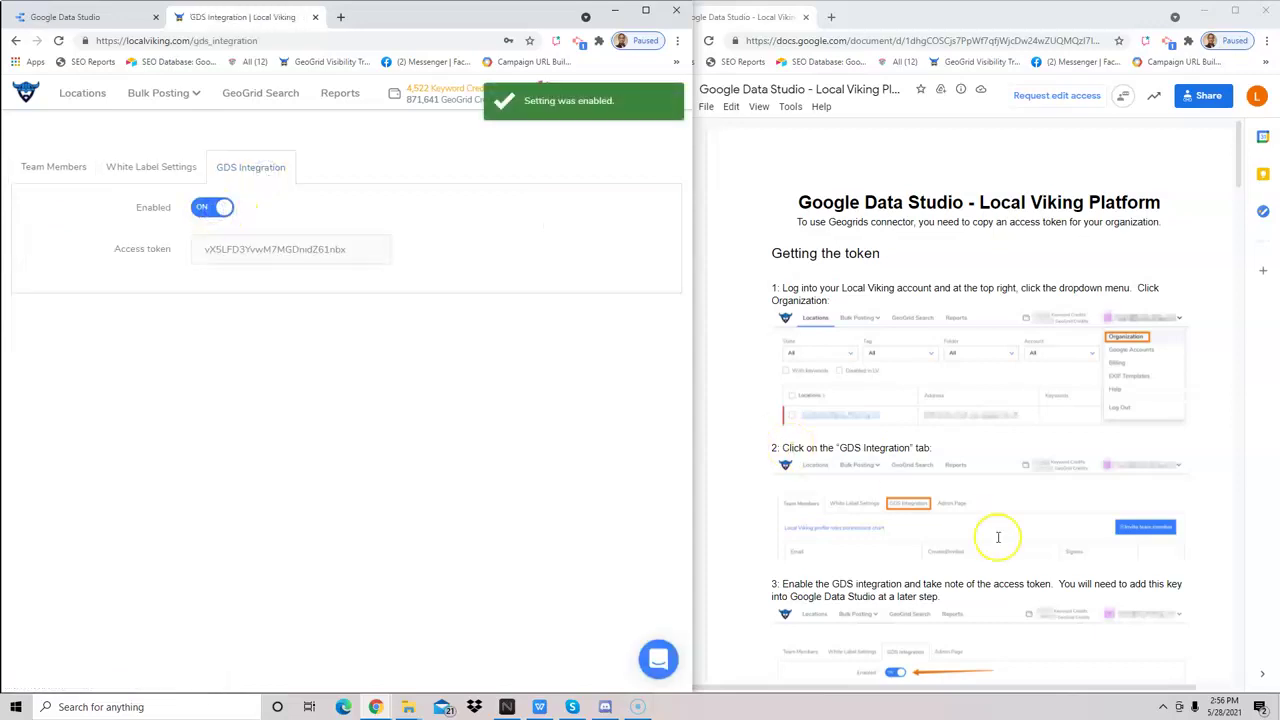
{"action": "scroll", "coordinate": [997, 533], "scroll_direction": "down", "scroll_amount": 3}
{"action": "left_click", "coordinate": [296, 249]}
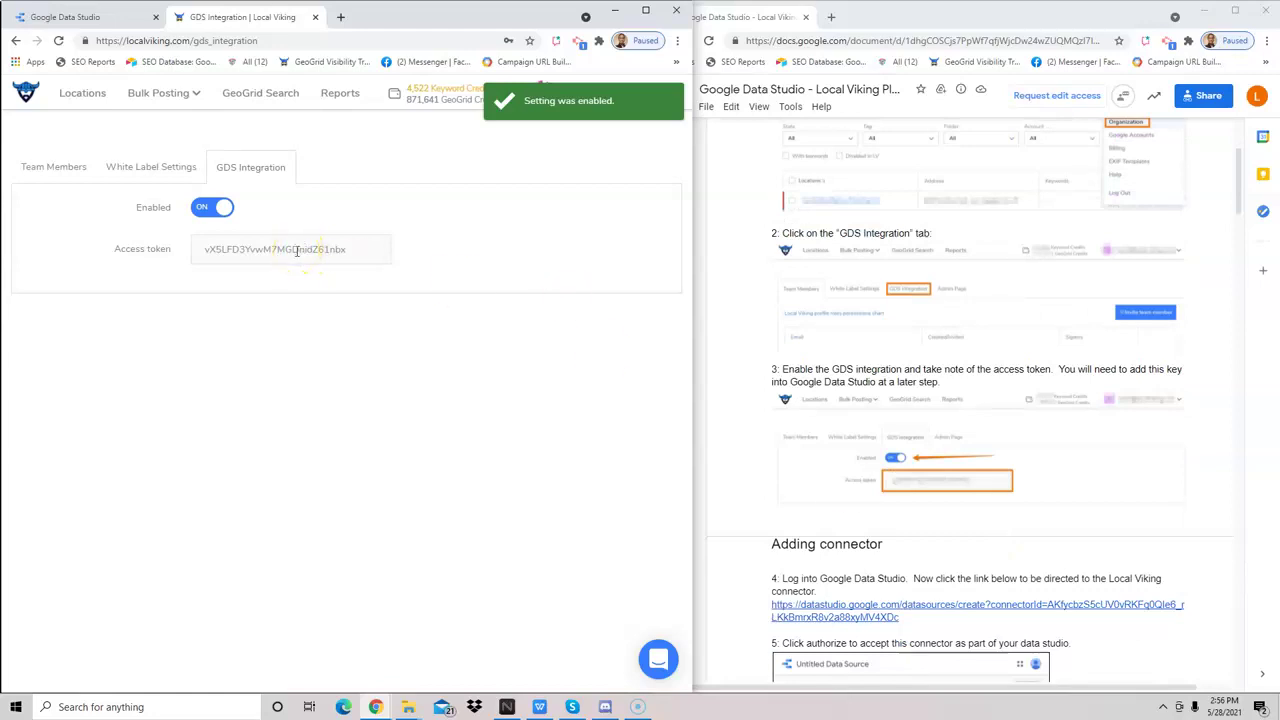
Step: Open the Local Viking connector link from step 4 of the guide and move its page into the Google Data Studio window
{"action": "scroll", "coordinate": [791, 375], "scroll_direction": "down", "scroll_amount": 2}
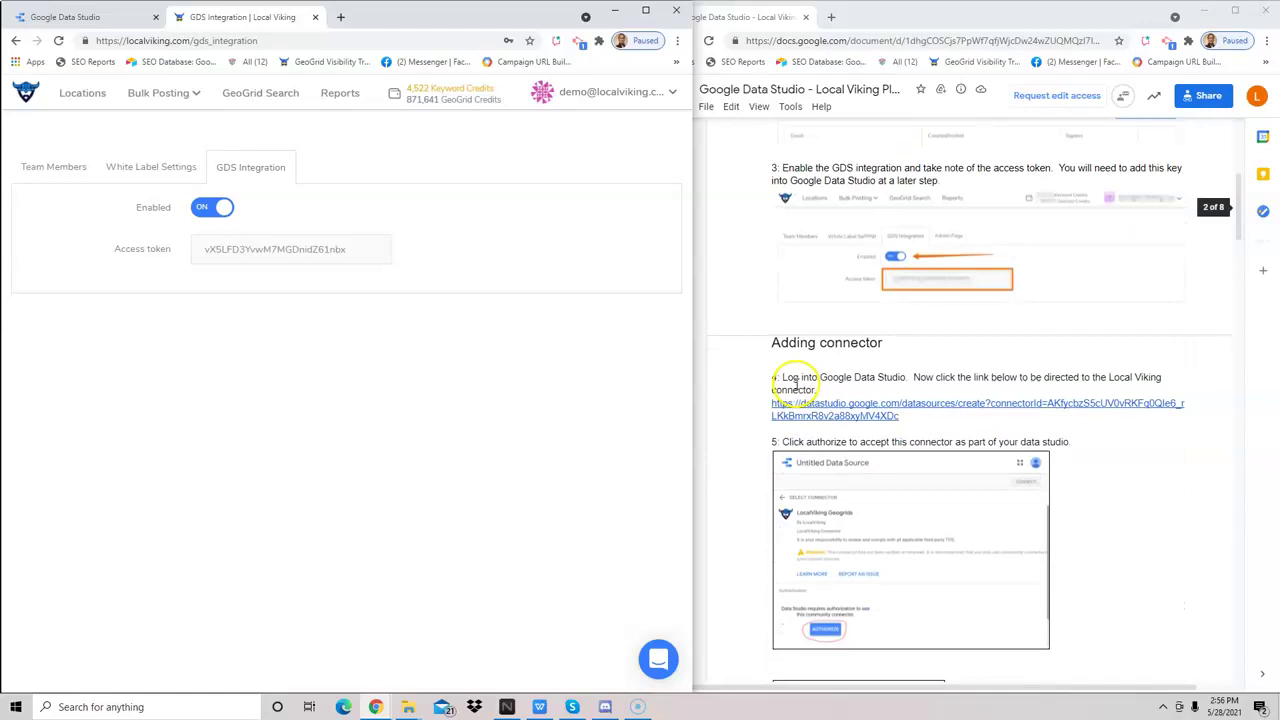
{"action": "left_click", "coordinate": [62, 17]}
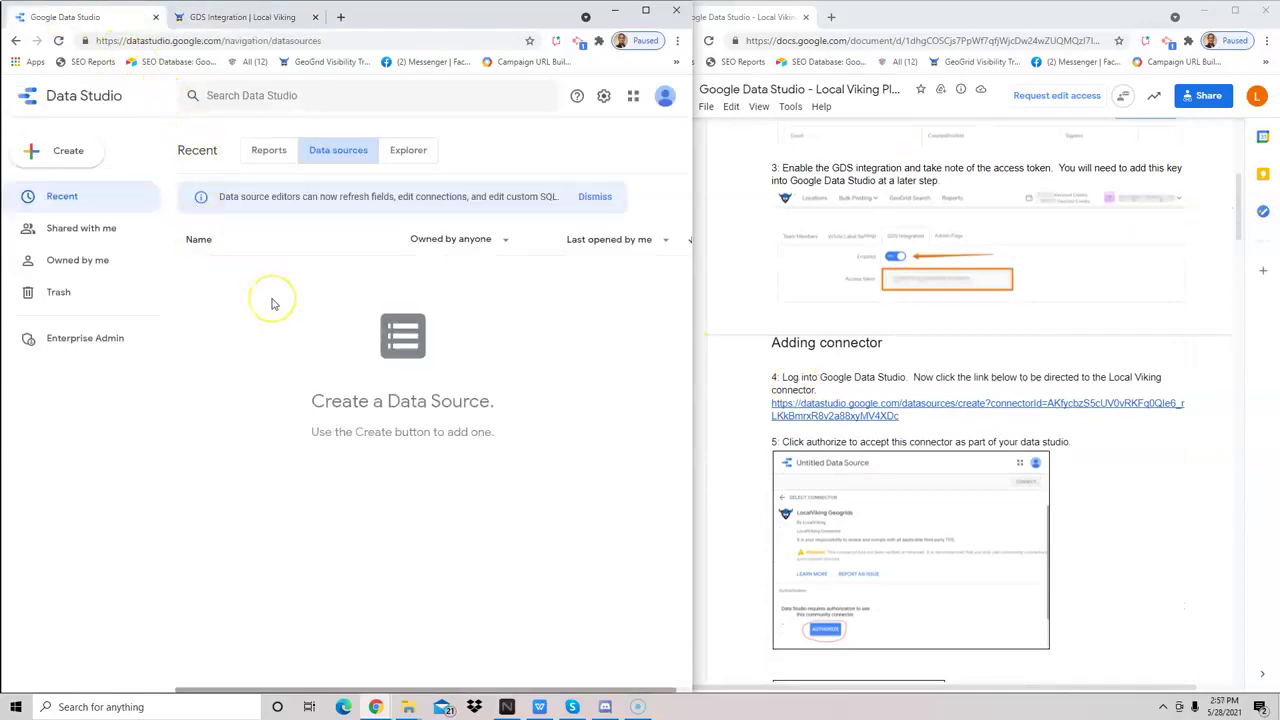
{"action": "left_click", "coordinate": [811, 404]}
{"action": "left_click", "coordinate": [842, 440]}
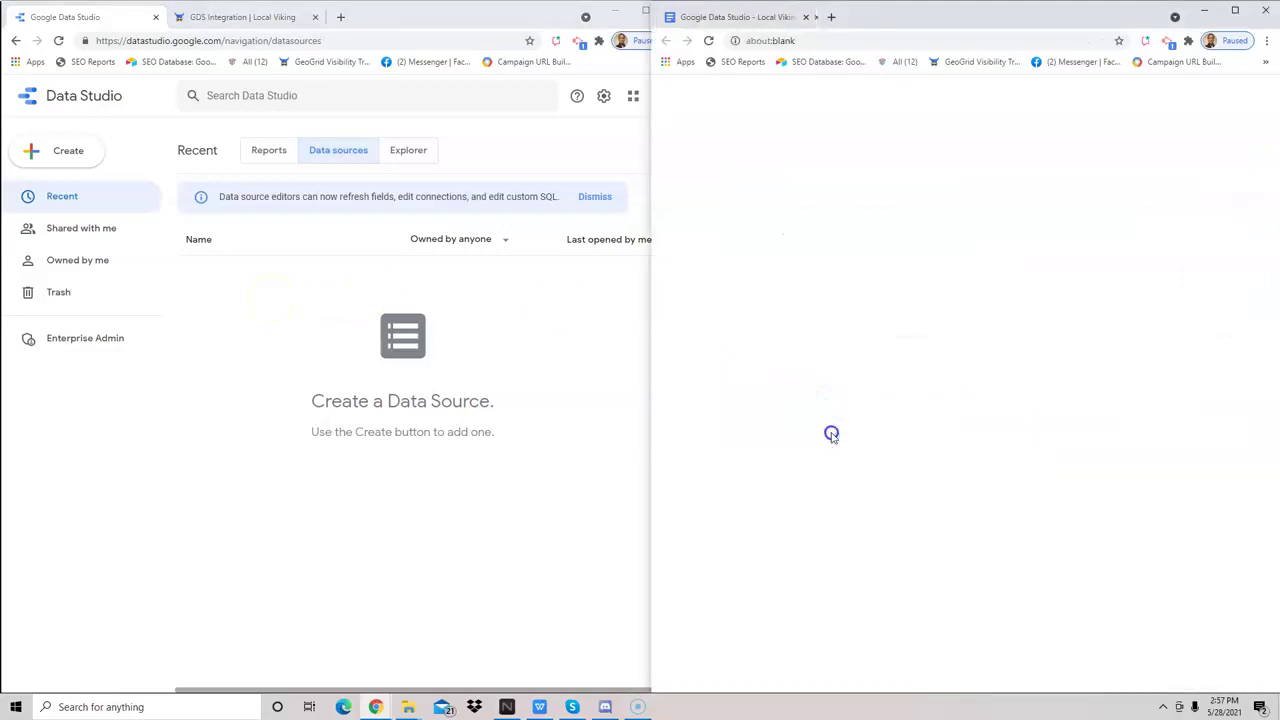
{"action": "left_click_drag", "start_coordinate": [891, 17], "coordinate": [250, 12]}
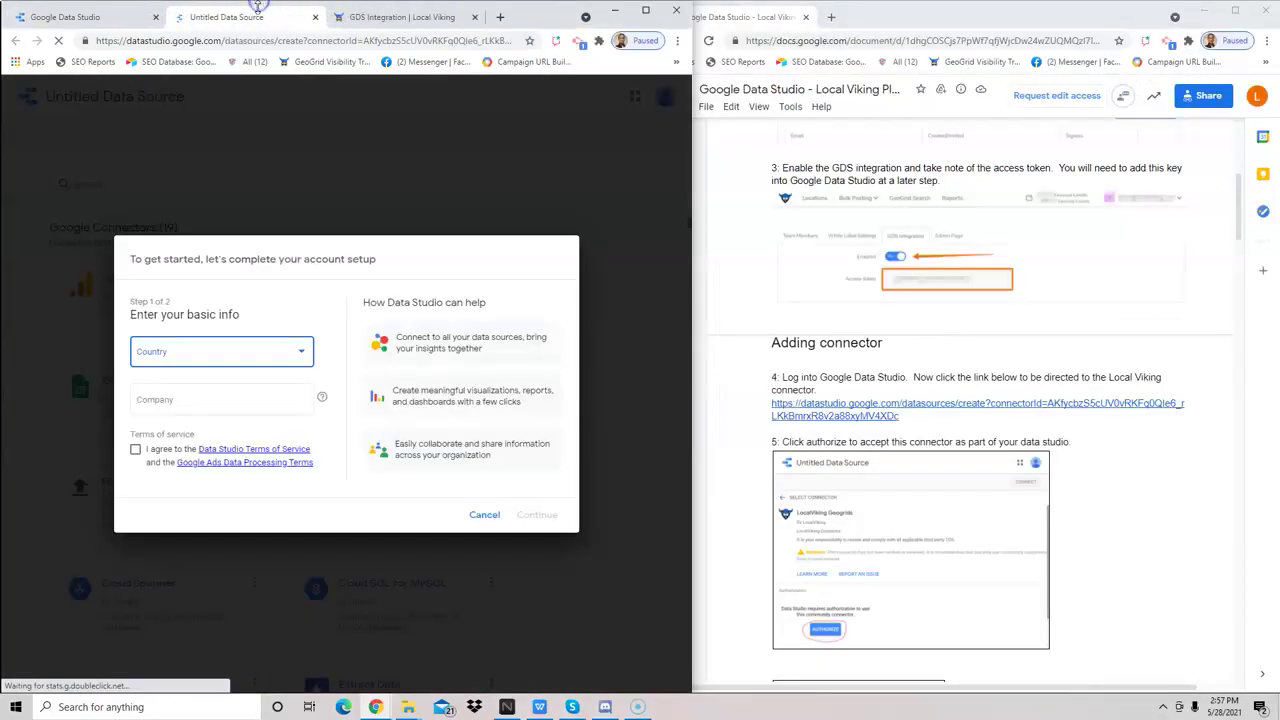
Step: Fill in the account setup's basic info with country United States and company Local Viking, accept the terms, and continue
{"action": "left_click", "coordinate": [245, 358]}
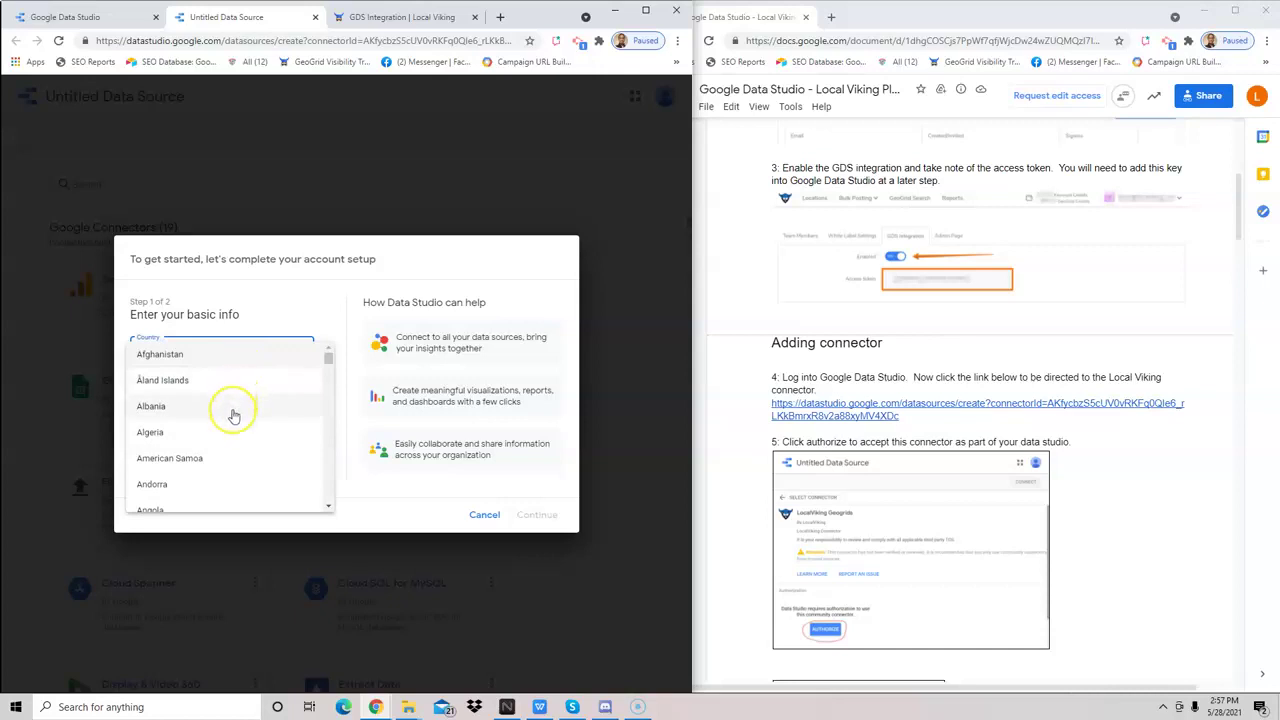
{"action": "scroll", "coordinate": [231, 414], "scroll_direction": "down", "scroll_amount": 4}
{"action": "scroll", "coordinate": [233, 415], "scroll_direction": "down", "scroll_amount": 20}
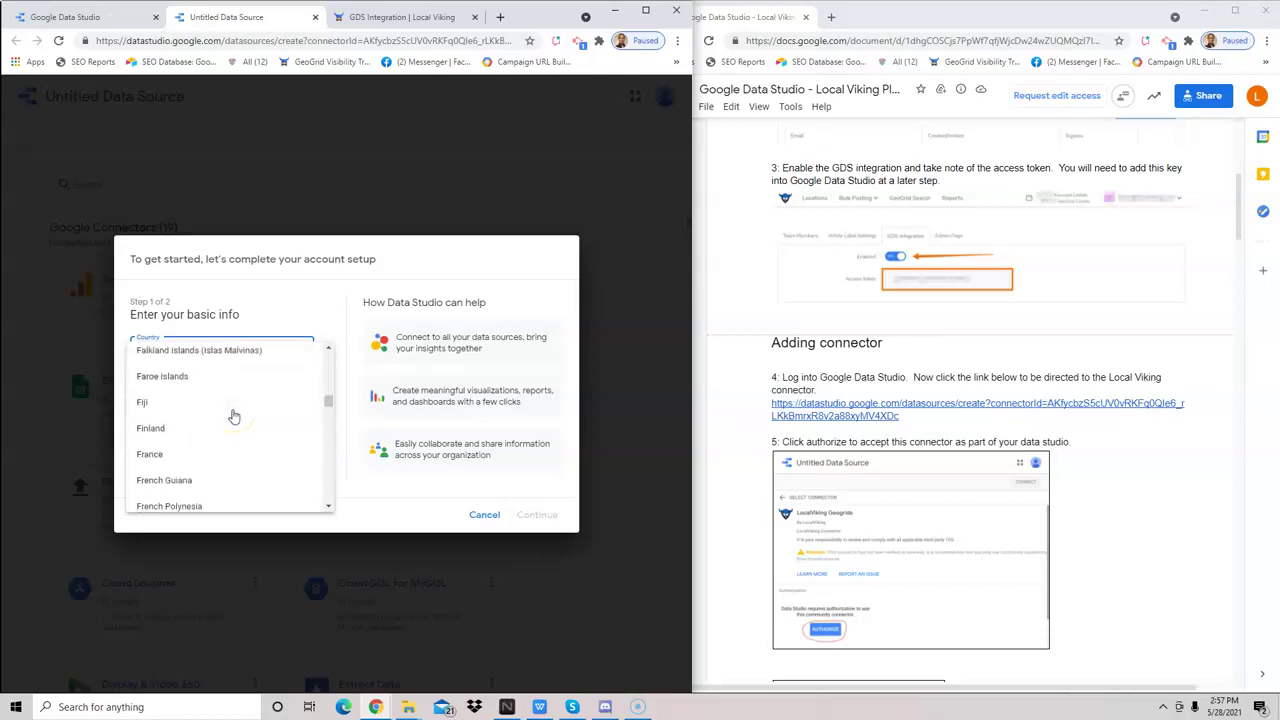
{"action": "scroll", "coordinate": [233, 415], "scroll_direction": "down", "scroll_amount": 10}
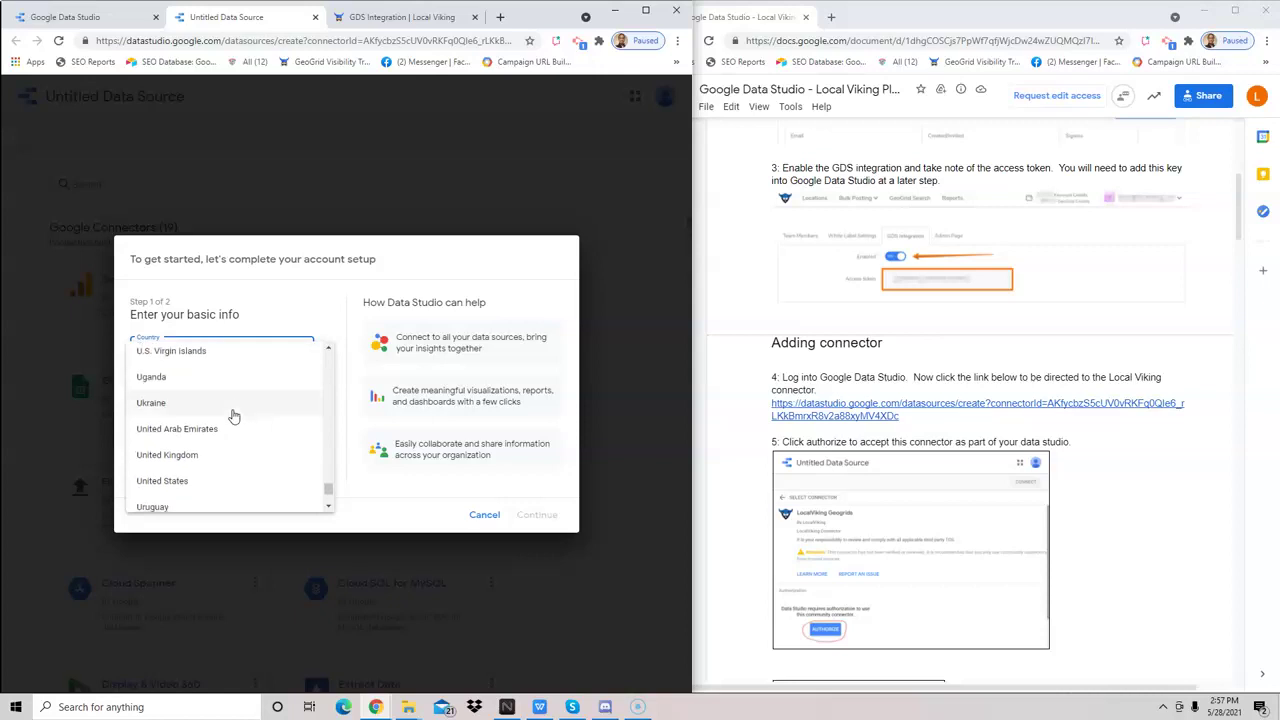
{"action": "left_click", "coordinate": [188, 478]}
{"action": "left_click", "coordinate": [214, 404]}
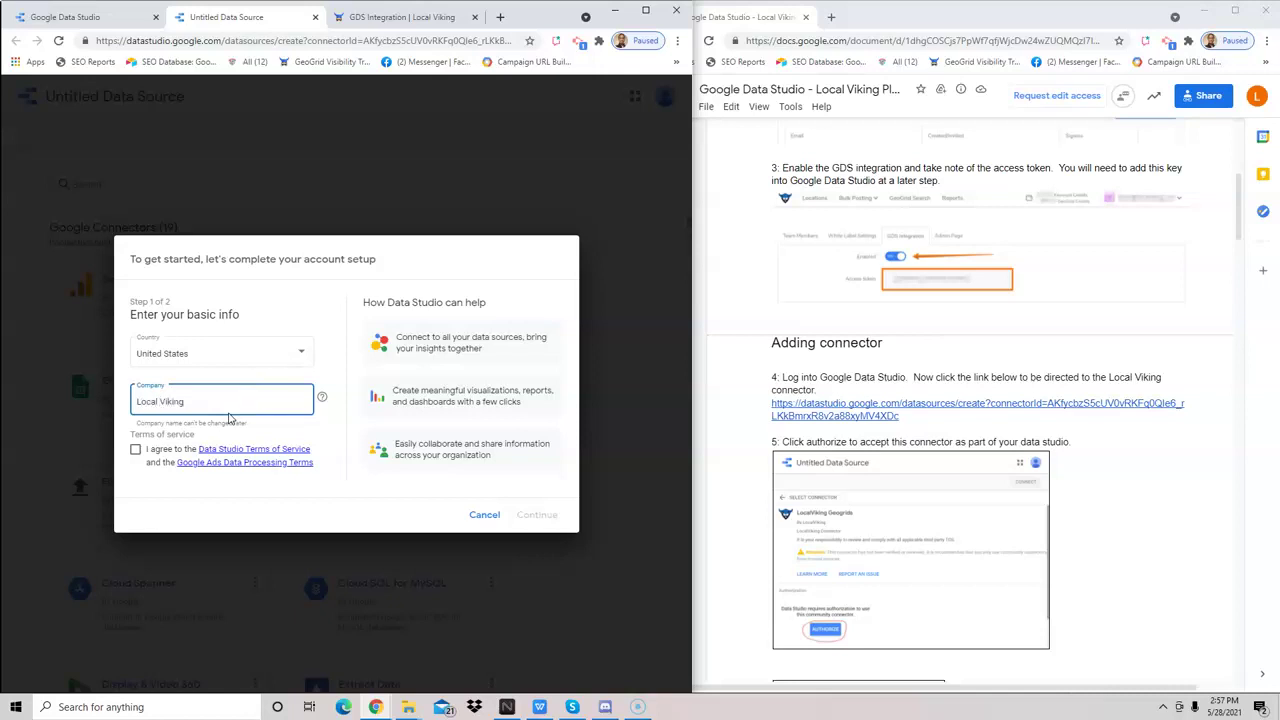
{"action": "left_click", "coordinate": [166, 455]}
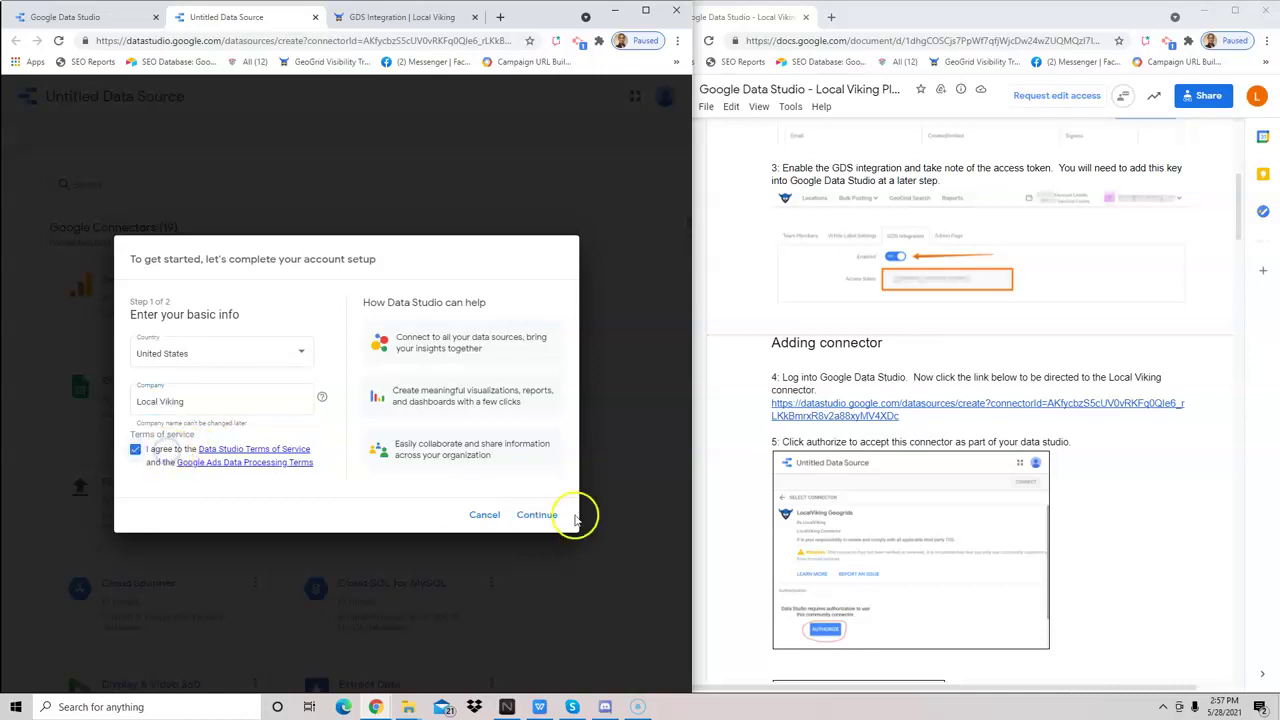
{"action": "left_click", "coordinate": [541, 514]}
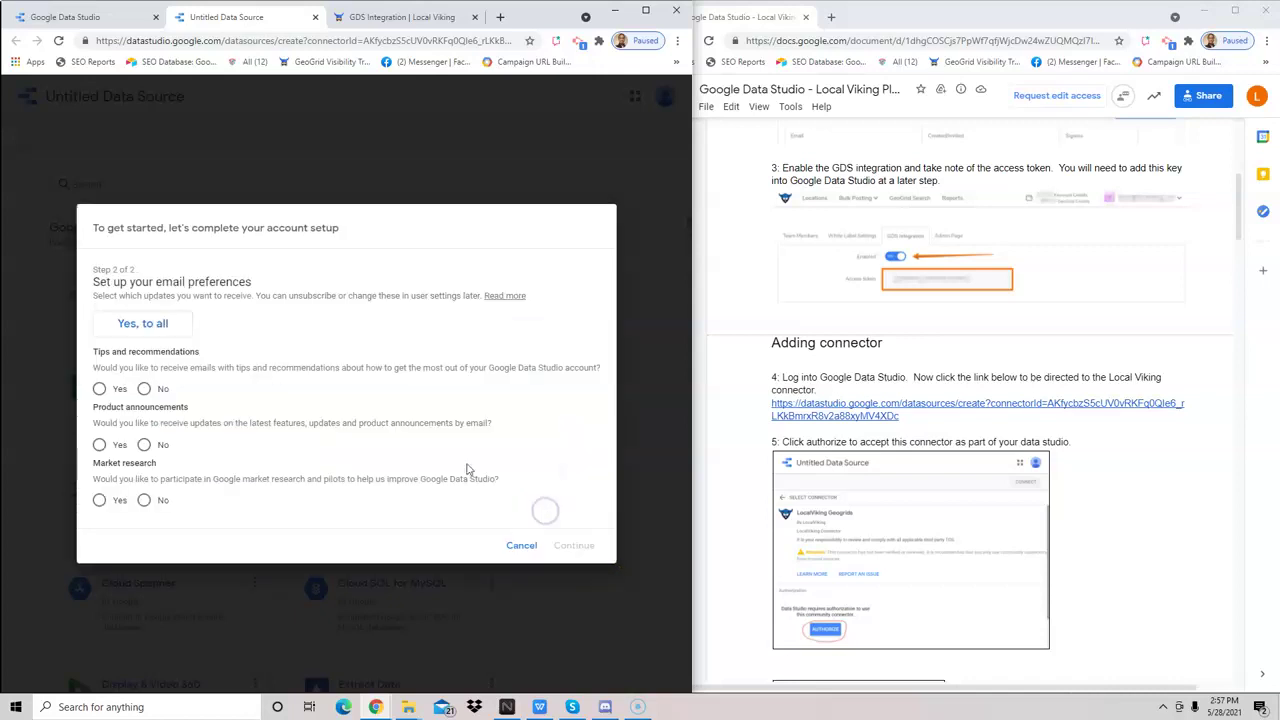
Step: Answer No to the account setup's email preferences and submit them
{"action": "left_click", "coordinate": [146, 389]}
{"action": "left_click", "coordinate": [143, 499]}
{"action": "left_click", "coordinate": [575, 543]}
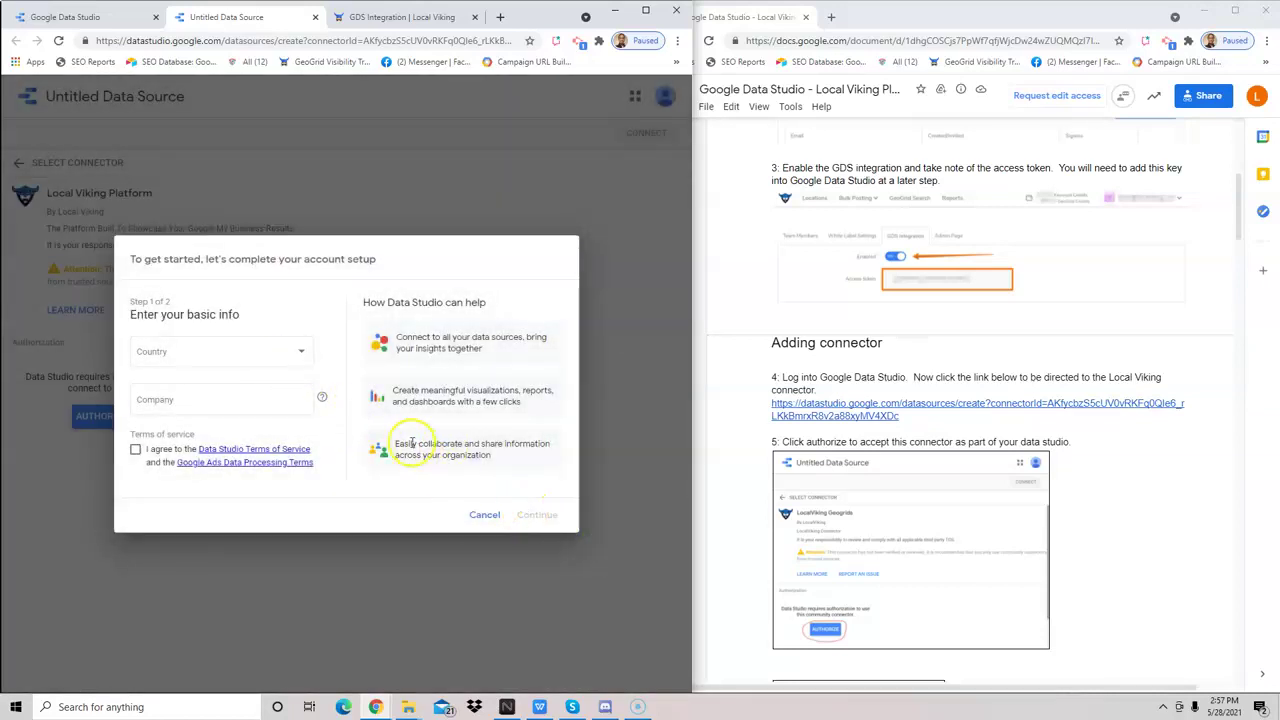
Step: Re-enter the basic info in the account setup: accept the terms, set United States as country and Local Viking as company, and continue
{"action": "left_click", "coordinate": [134, 449]}
{"action": "left_click", "coordinate": [268, 356]}
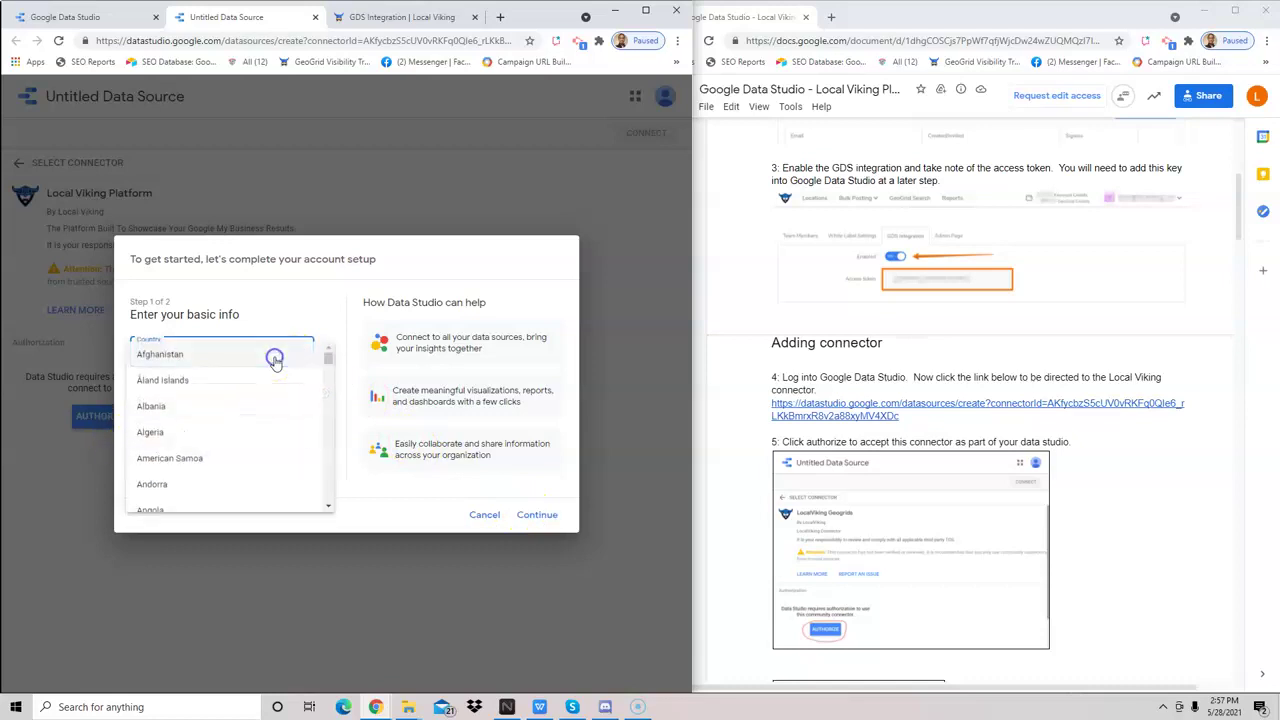
{"action": "scroll", "coordinate": [272, 411], "scroll_direction": "down", "scroll_amount": 10}
{"action": "scroll", "coordinate": [272, 413], "scroll_direction": "down", "scroll_amount": 20}
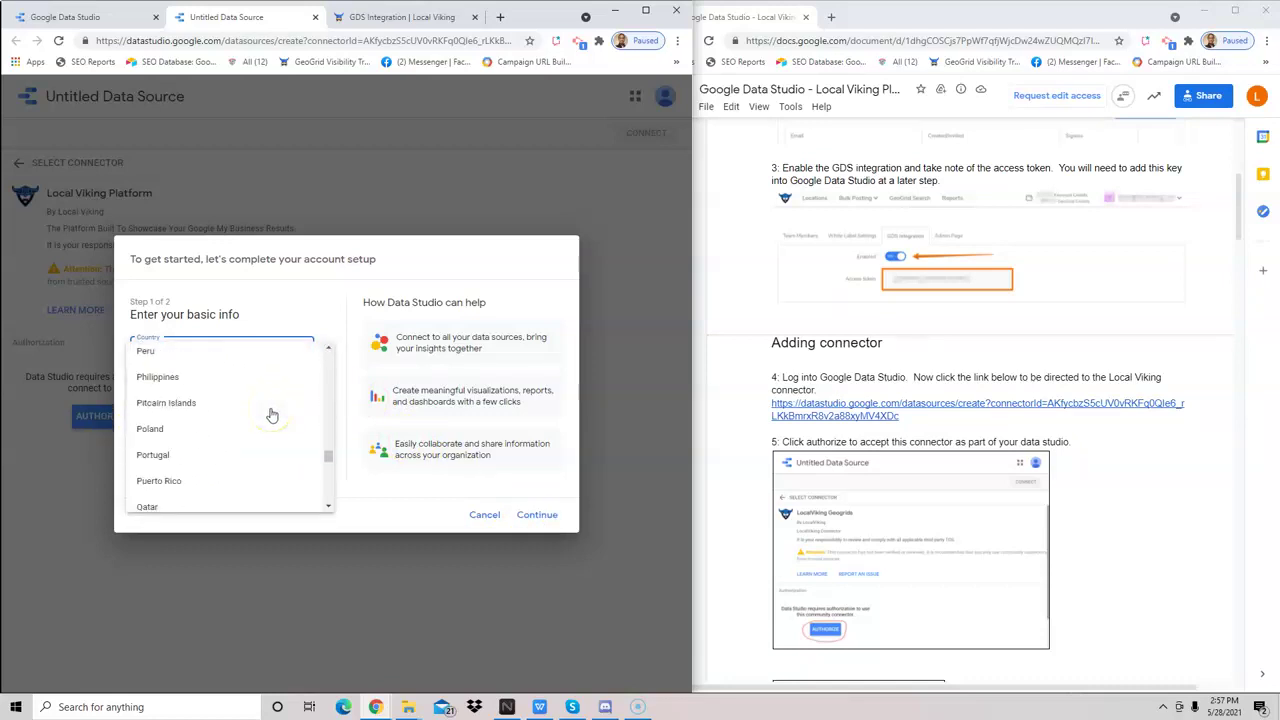
{"action": "scroll", "coordinate": [272, 413], "scroll_direction": "down", "scroll_amount": 3}
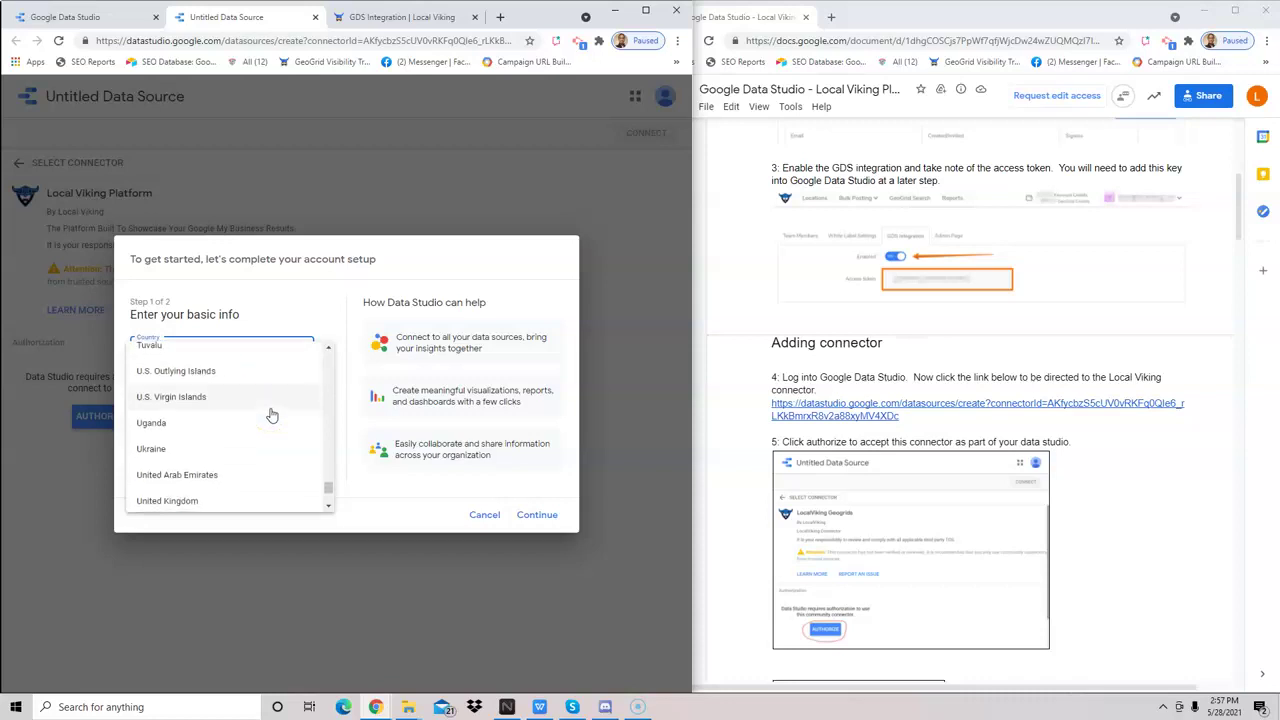
{"action": "left_click", "coordinate": [244, 433]}
{"action": "left_click", "coordinate": [228, 398]}
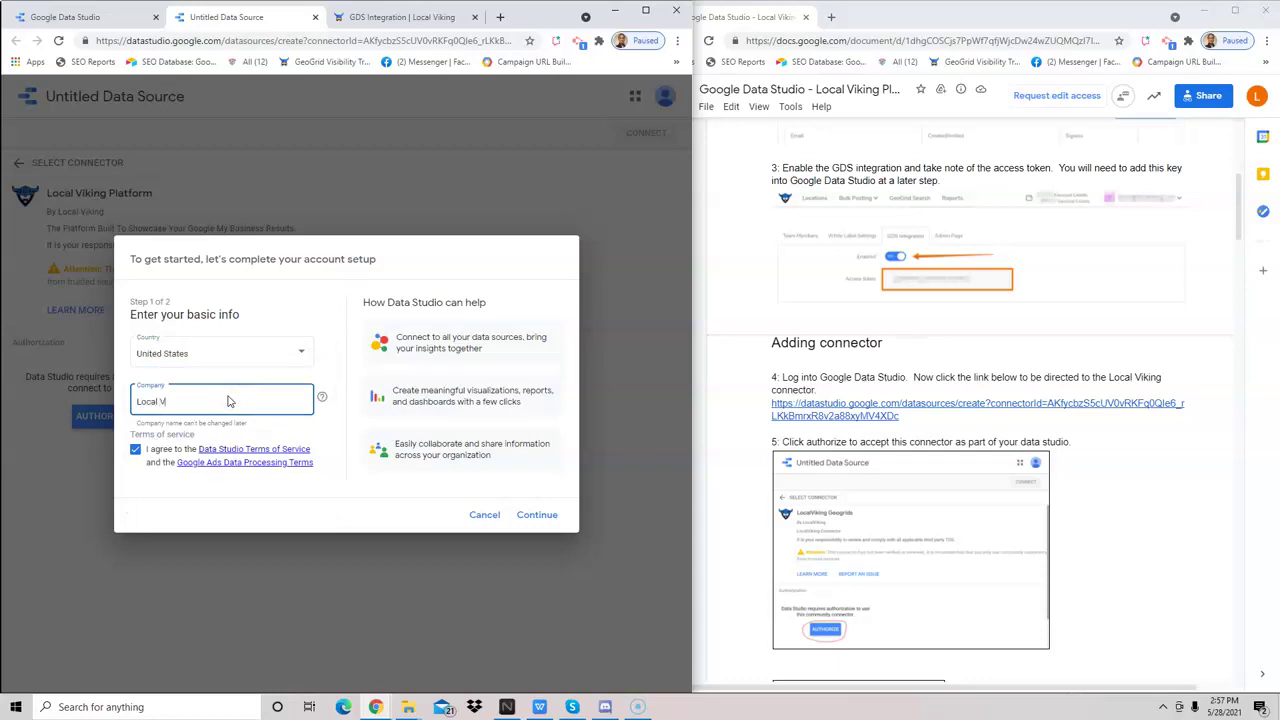
{"action": "type", "text": "Local Viking"}
{"action": "left_click", "coordinate": [537, 514]}
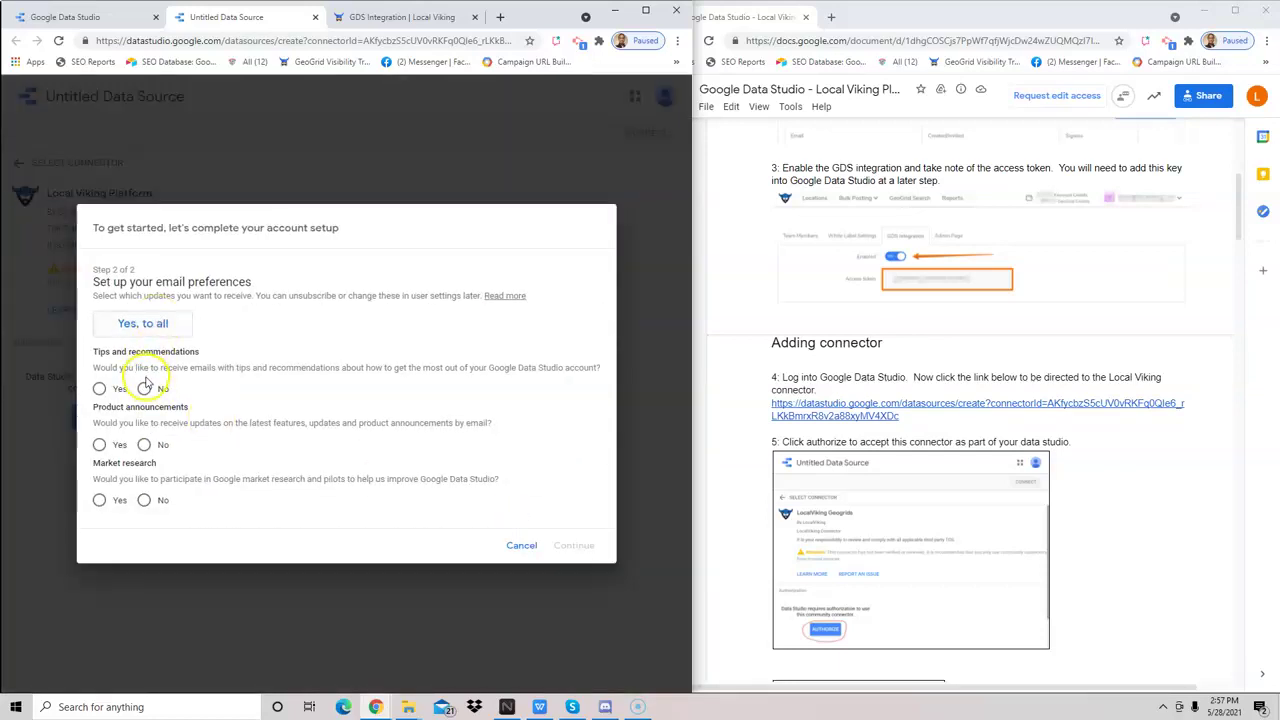
Step: Decline tips and recommendations, product announcements and market research emails, and finish the account setup
{"action": "left_click", "coordinate": [144, 389]}
{"action": "left_click", "coordinate": [144, 444]}
{"action": "left_click", "coordinate": [144, 500]}
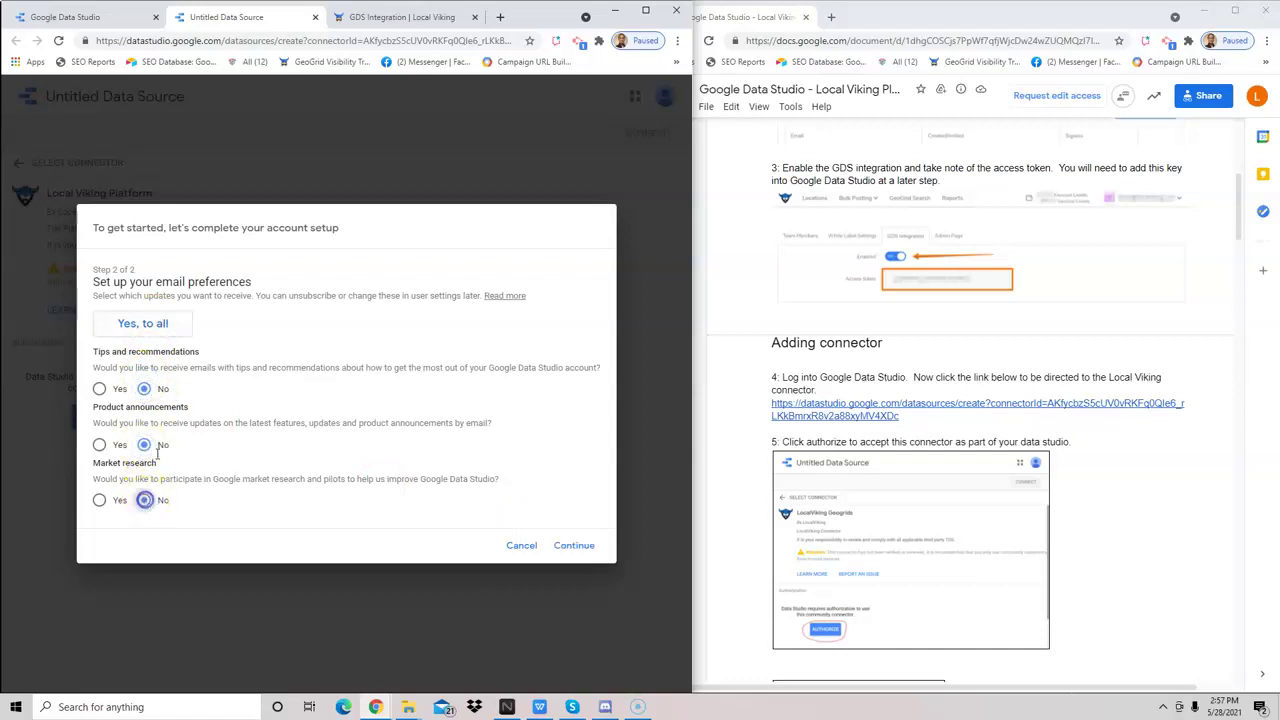
{"action": "left_click", "coordinate": [571, 545]}
{"action": "left_click", "coordinate": [449, 425]}
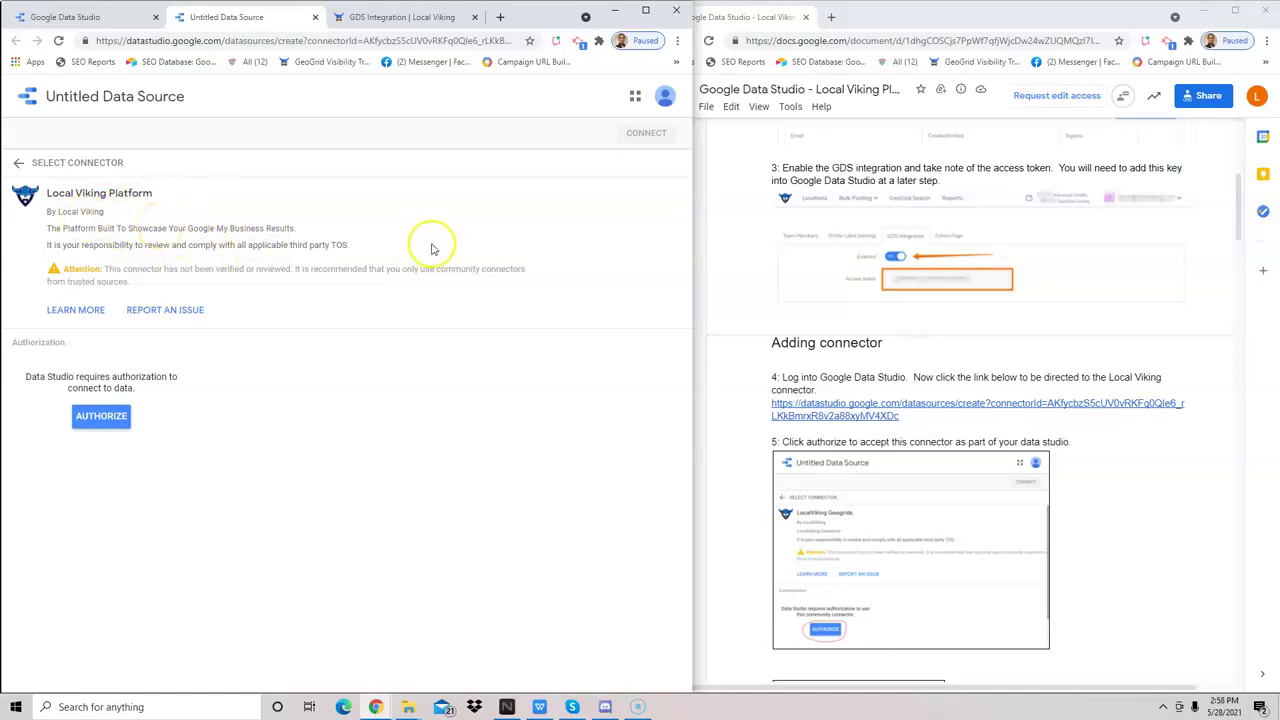
Step: Authorize Data Studio to connect to data for the Local Viking Platform connector
{"action": "scroll", "coordinate": [777, 358], "scroll_direction": "down", "scroll_amount": 3}
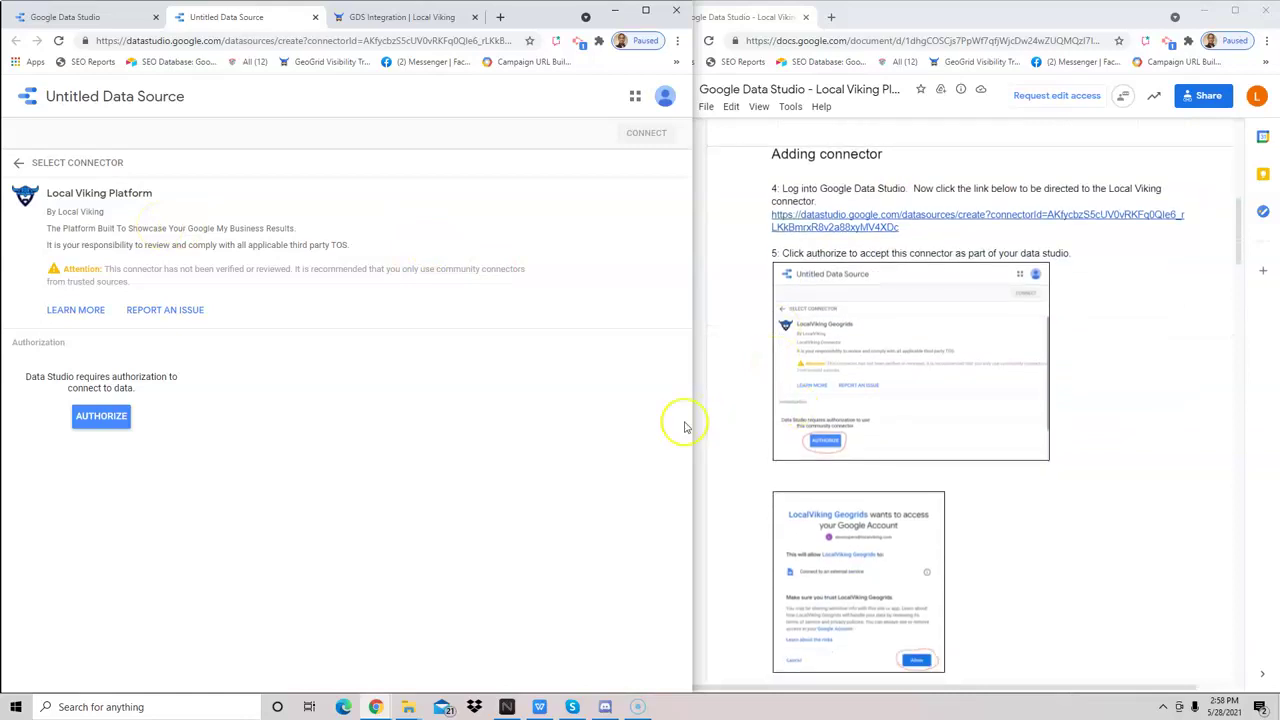
{"action": "left_click", "coordinate": [102, 416]}
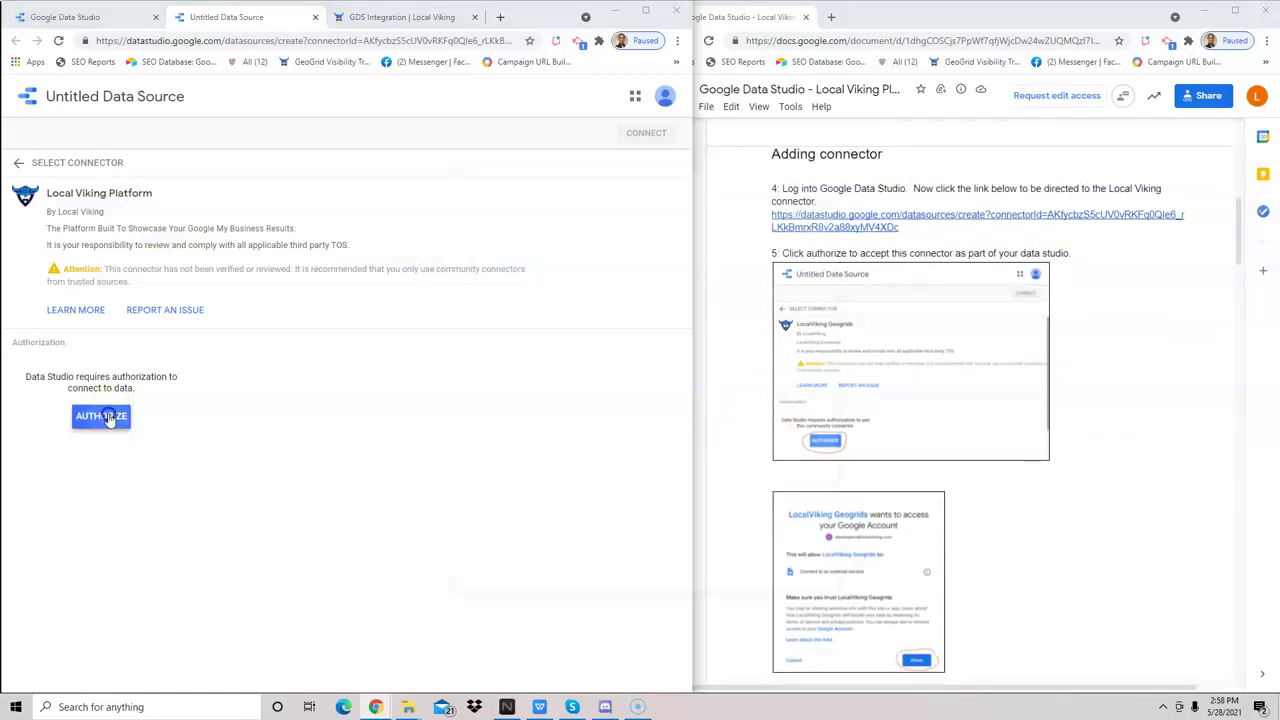
{"action": "left_click_drag", "start_coordinate": [676, 185], "coordinate": [503, 160]}
{"action": "left_click", "coordinate": [390, 343]}
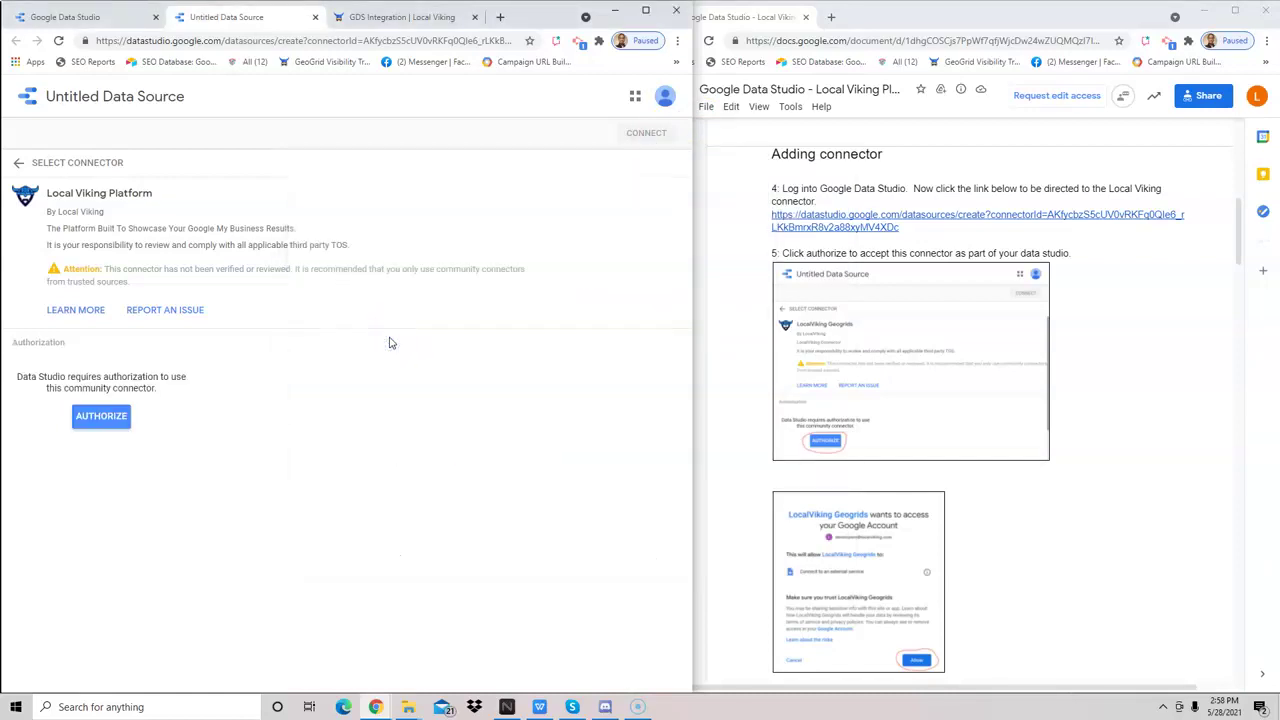
Step: Authorize the community connector with the Local Viking Google account and allow LocalViking Geogrids to connect to an external service
{"action": "left_click", "coordinate": [102, 416]}
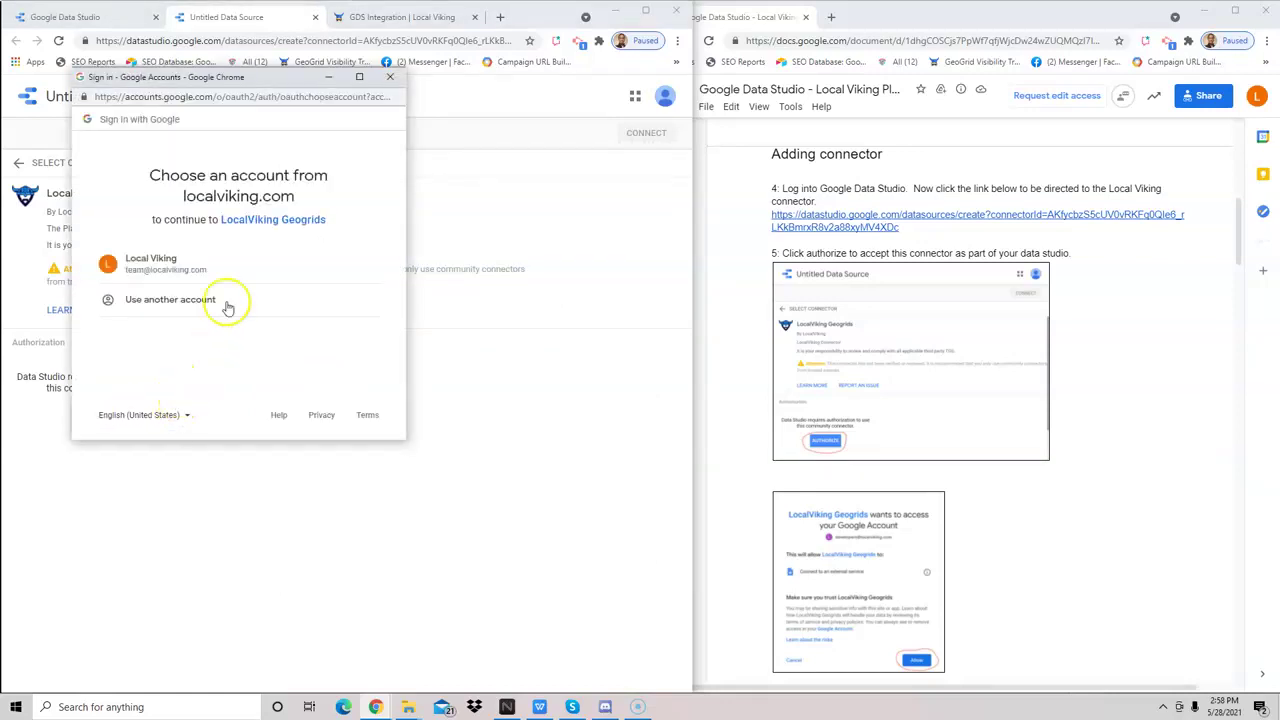
{"action": "left_click", "coordinate": [220, 264]}
{"action": "scroll", "coordinate": [330, 250], "scroll_direction": "down", "scroll_amount": 2}
{"action": "scroll", "coordinate": [284, 250], "scroll_direction": "up", "scroll_amount": 2}
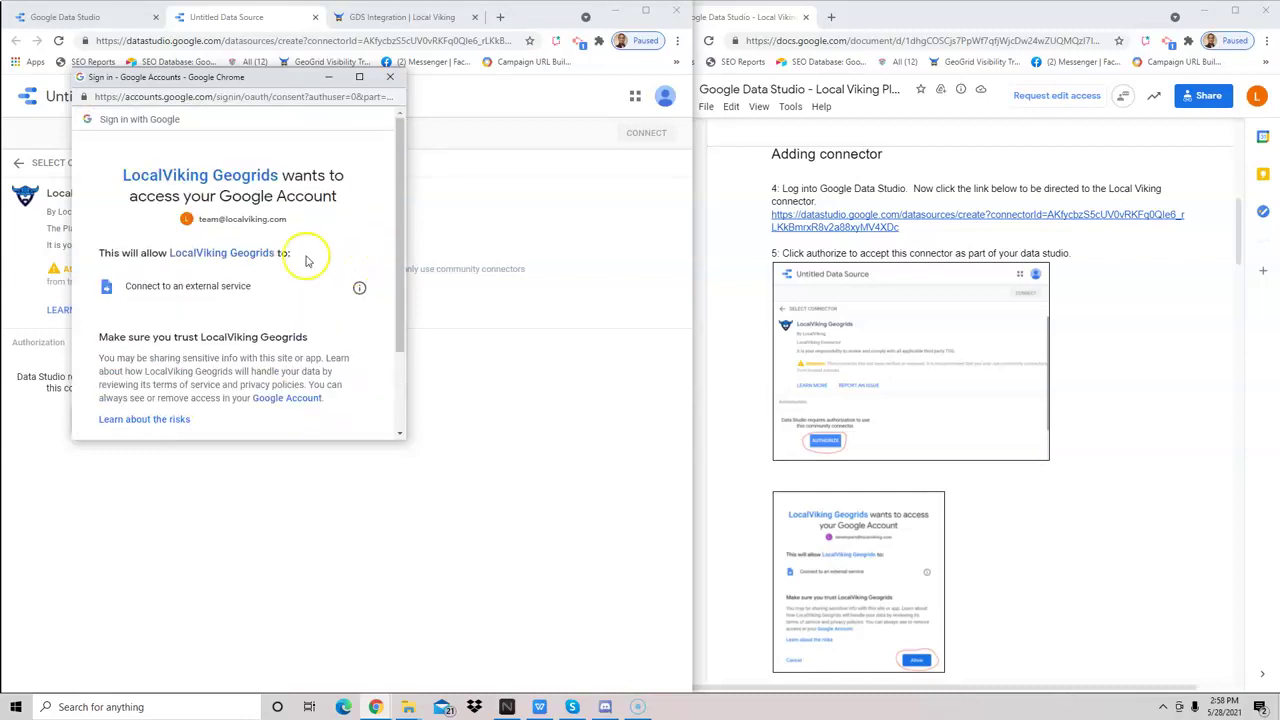
{"action": "scroll", "coordinate": [231, 231], "scroll_direction": "down", "scroll_amount": 2}
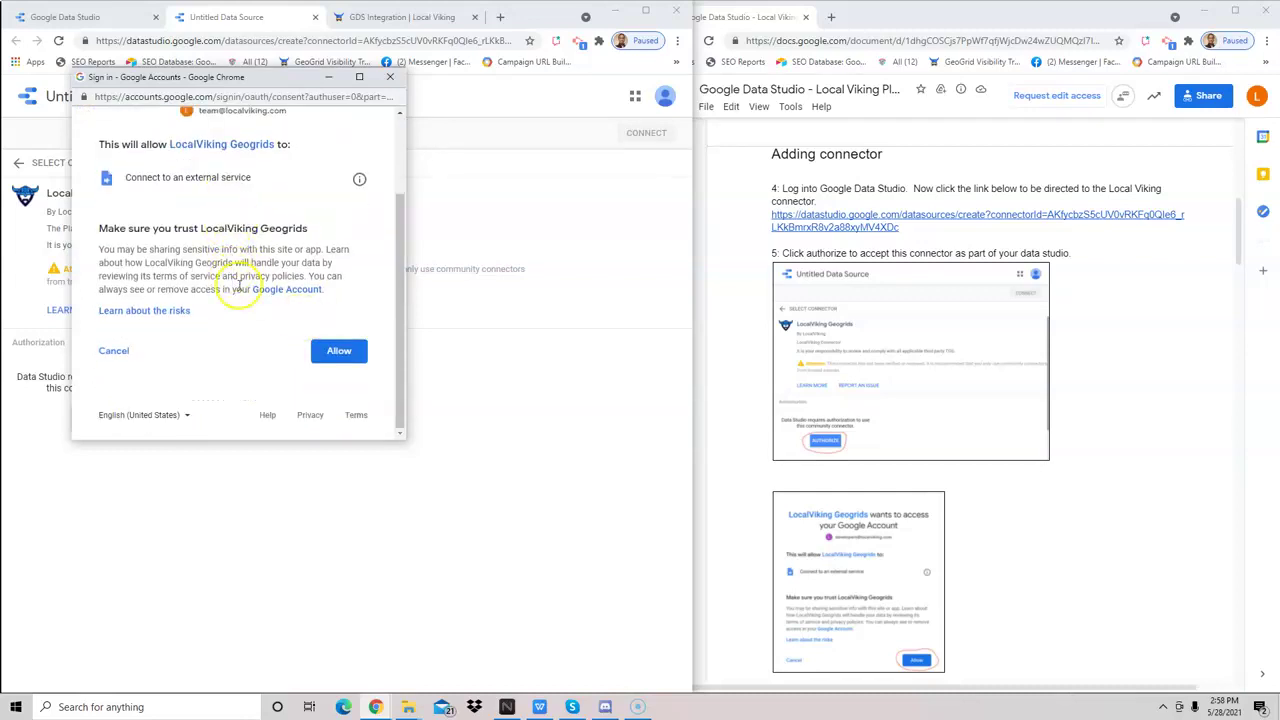
{"action": "scroll", "coordinate": [230, 247], "scroll_direction": "up", "scroll_amount": 1}
{"action": "scroll", "coordinate": [270, 255], "scroll_direction": "down", "scroll_amount": 1}
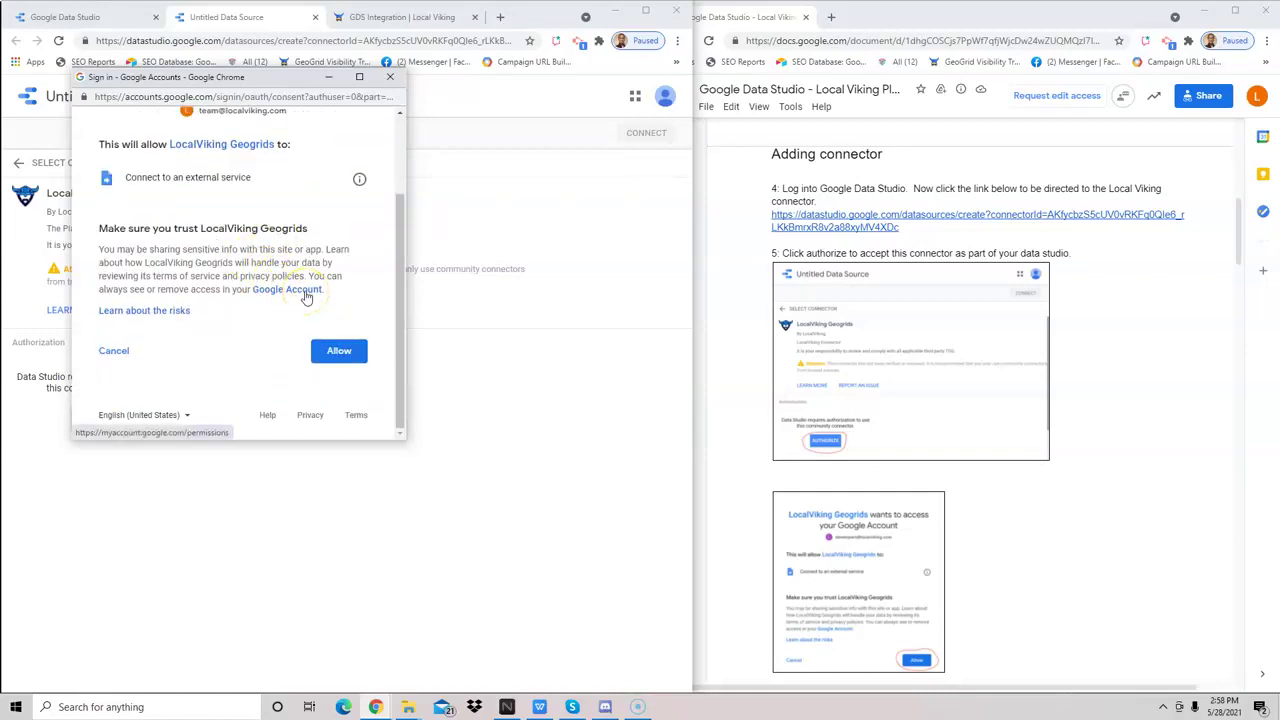
{"action": "scroll", "coordinate": [368, 274], "scroll_direction": "up", "scroll_amount": 1}
{"action": "scroll", "coordinate": [364, 320], "scroll_direction": "down", "scroll_amount": 1}
{"action": "left_click", "coordinate": [339, 354]}
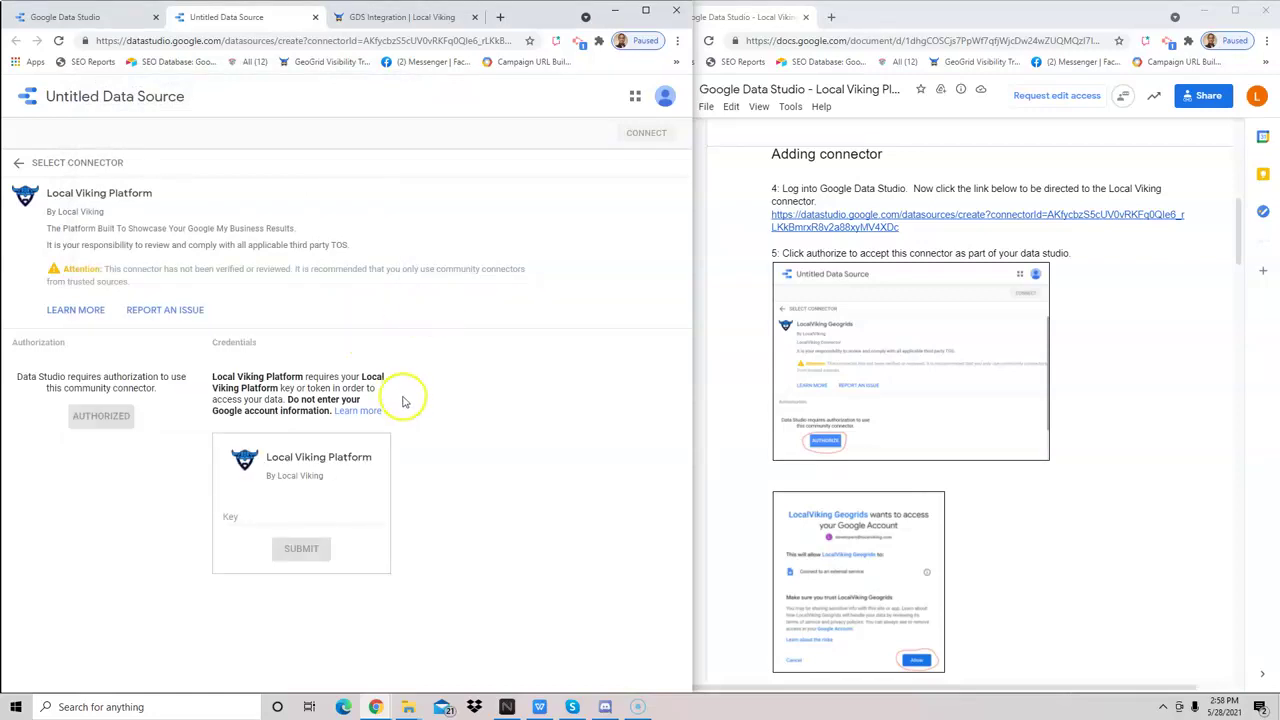
Step: Review step 6 of the guide on handling the unverified-app warning from Google
{"action": "scroll", "coordinate": [737, 415], "scroll_direction": "down", "scroll_amount": 3}
{"action": "scroll", "coordinate": [737, 415], "scroll_direction": "down", "scroll_amount": 5}
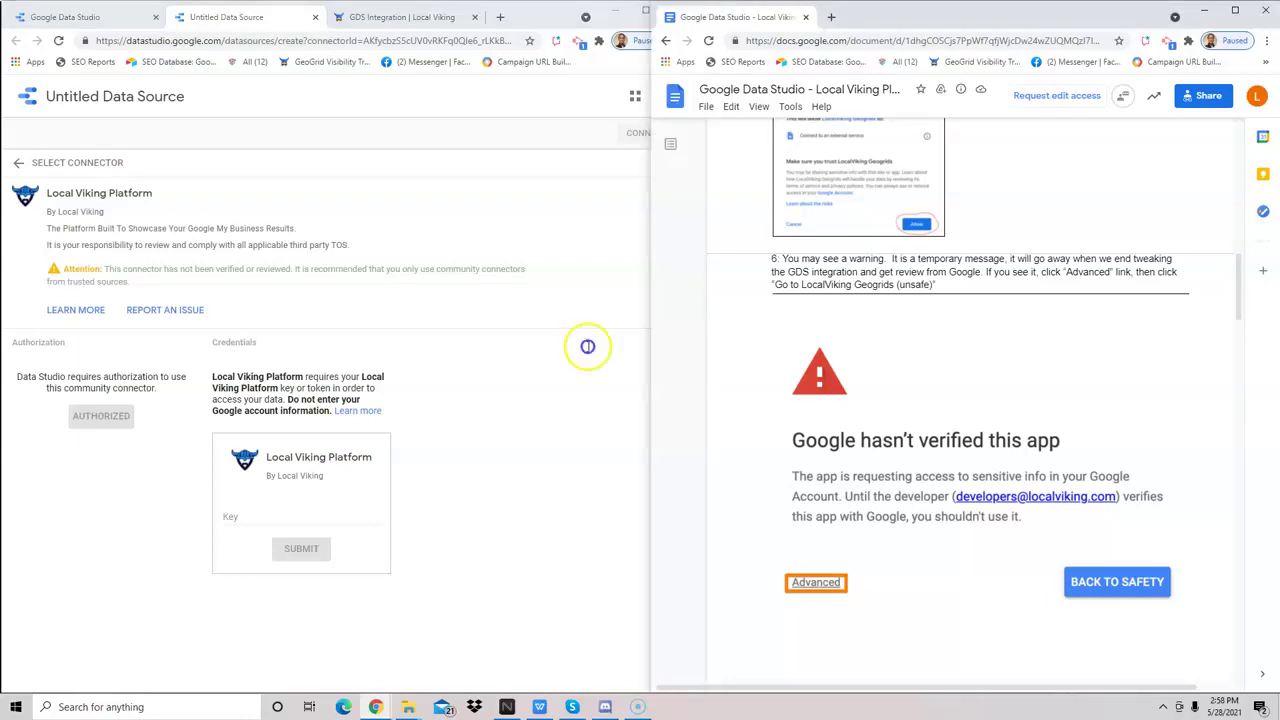
{"action": "left_click", "coordinate": [736, 415]}
{"action": "scroll", "coordinate": [736, 415], "scroll_direction": "down", "scroll_amount": 2}
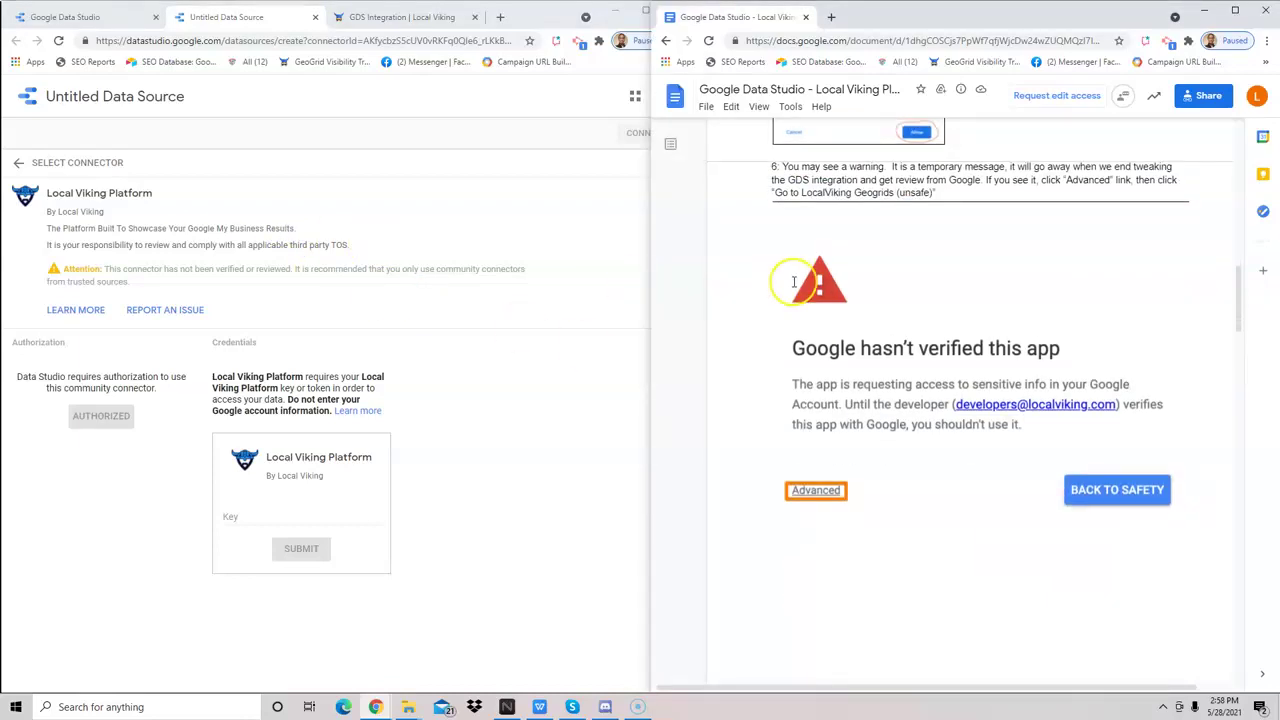
{"action": "scroll", "coordinate": [793, 282], "scroll_direction": "down", "scroll_amount": 1}
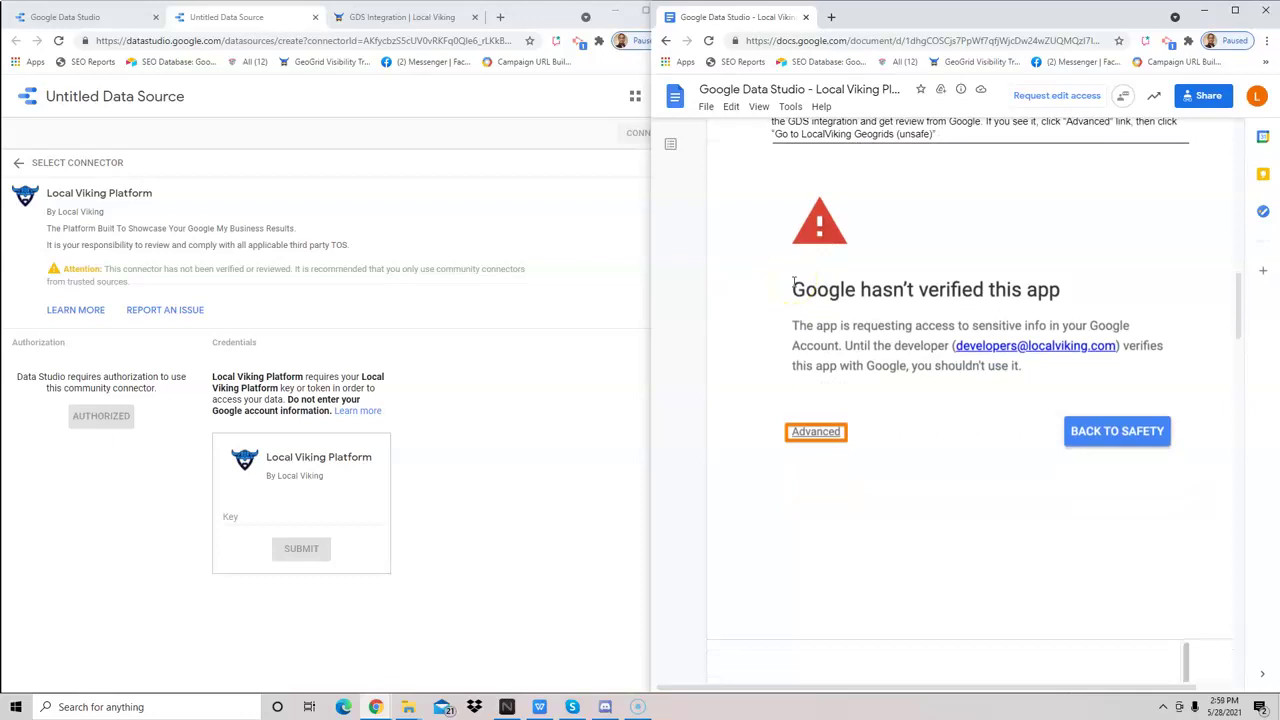
{"action": "scroll", "coordinate": [793, 282], "scroll_direction": "down", "scroll_amount": 1}
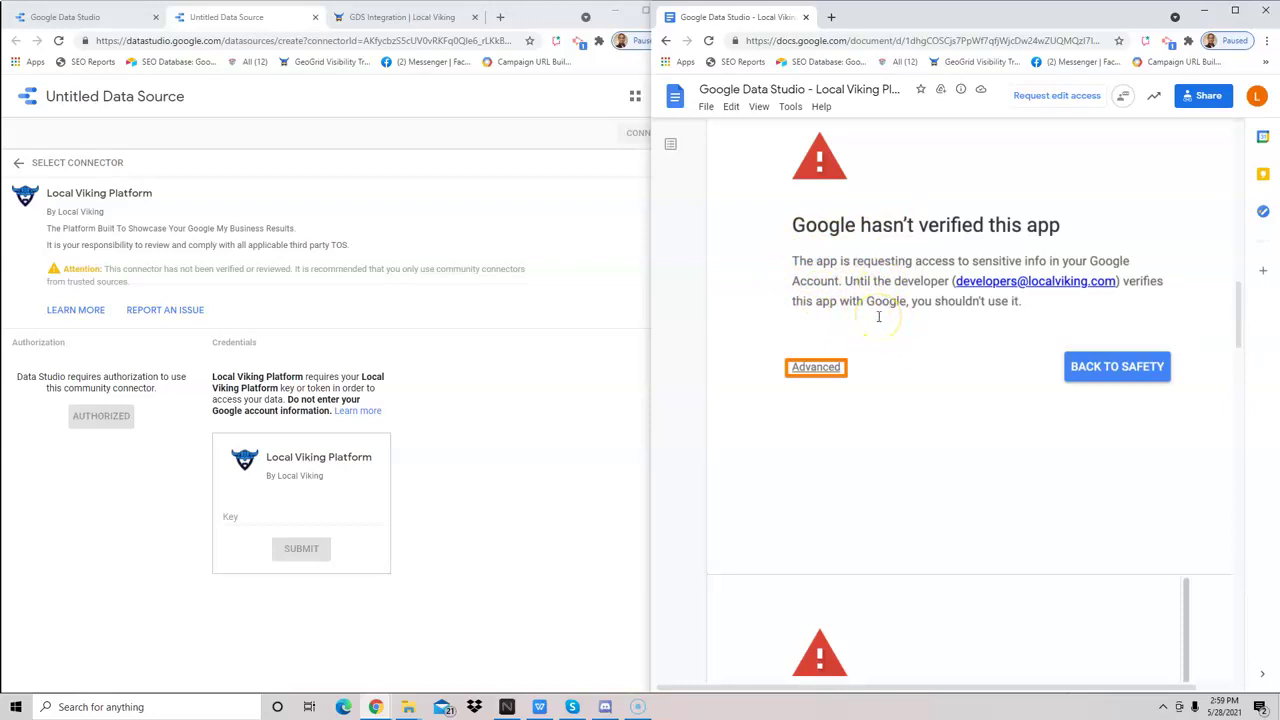
Step: Read through the rest of step 6 and step 7 of the guide on submitting the GDS key
{"action": "scroll", "coordinate": [834, 363], "scroll_direction": "down", "scroll_amount": 3}
{"action": "scroll", "coordinate": [837, 361], "scroll_direction": "down", "scroll_amount": 3}
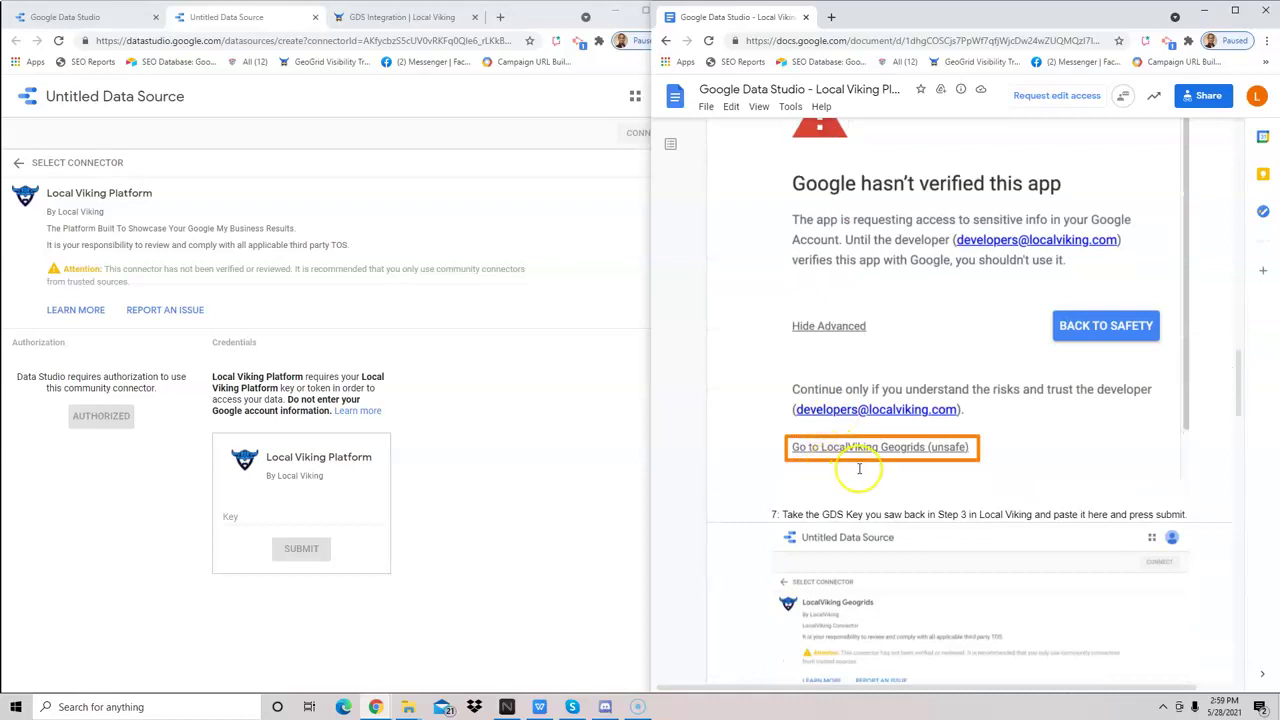
{"action": "scroll", "coordinate": [900, 430], "scroll_direction": "down", "scroll_amount": 1}
{"action": "scroll", "coordinate": [923, 412], "scroll_direction": "down", "scroll_amount": 1}
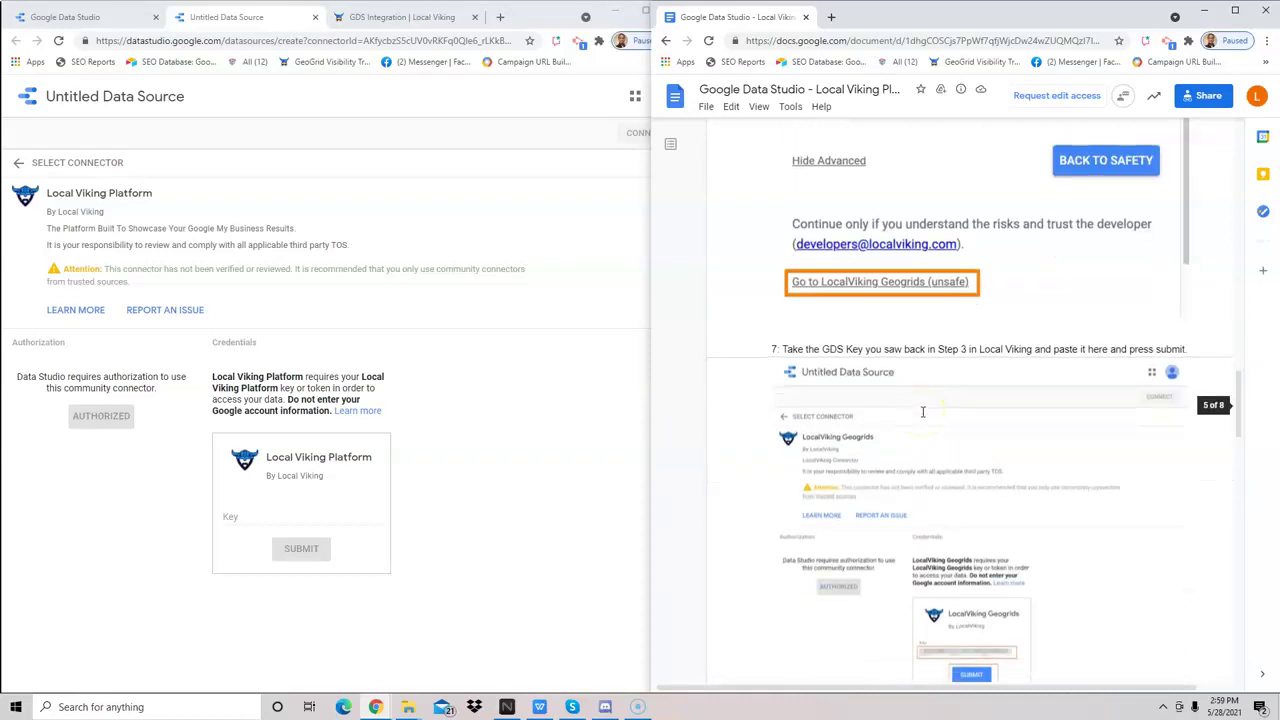
{"action": "scroll", "coordinate": [902, 398], "scroll_direction": "down", "scroll_amount": 3}
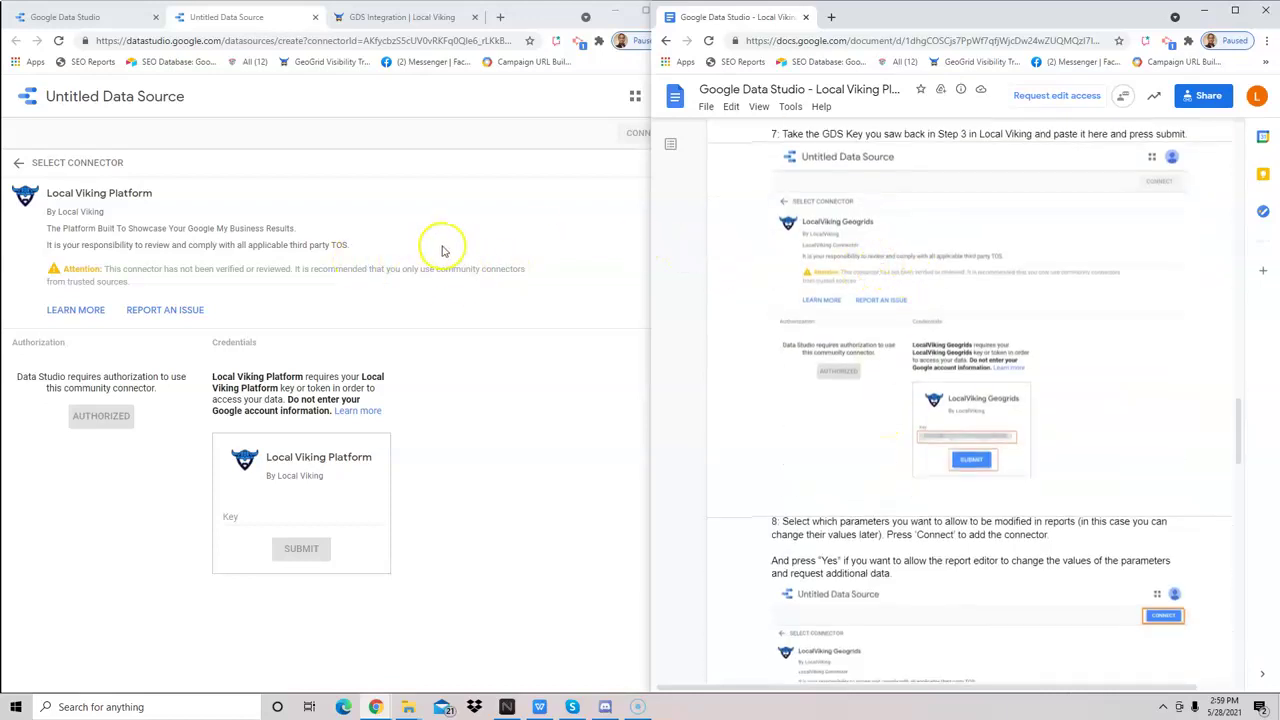
{"action": "scroll", "coordinate": [834, 281], "scroll_direction": "down", "scroll_amount": 1}
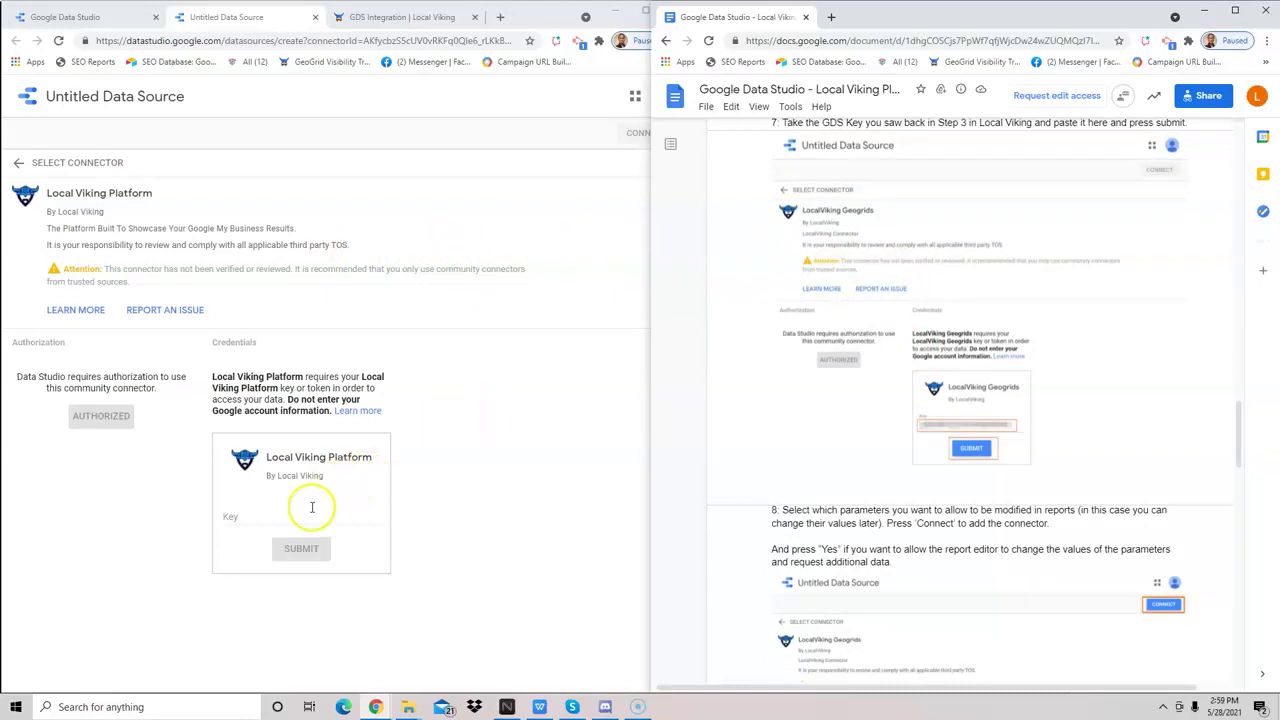
Step: Copy the access token from the GDS Integration settings in Local Viking
{"action": "left_click", "coordinate": [424, 28]}
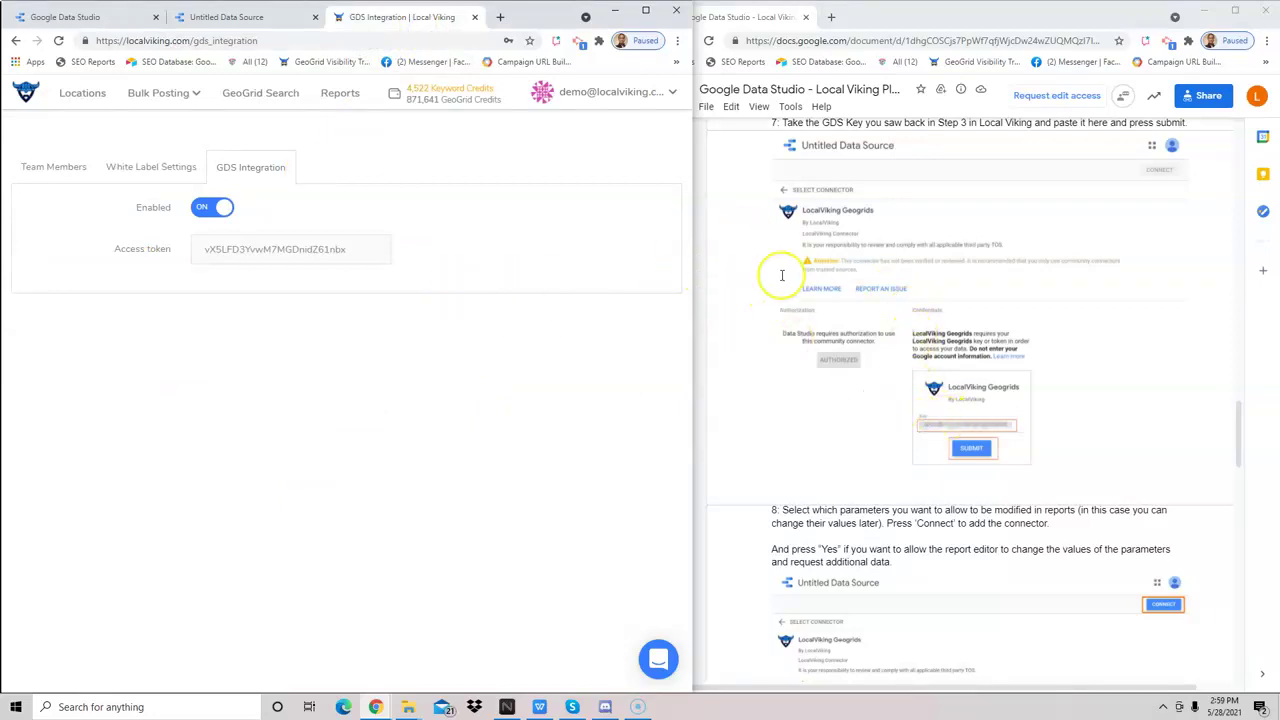
{"action": "scroll", "coordinate": [782, 275], "scroll_direction": "up", "scroll_amount": 1}
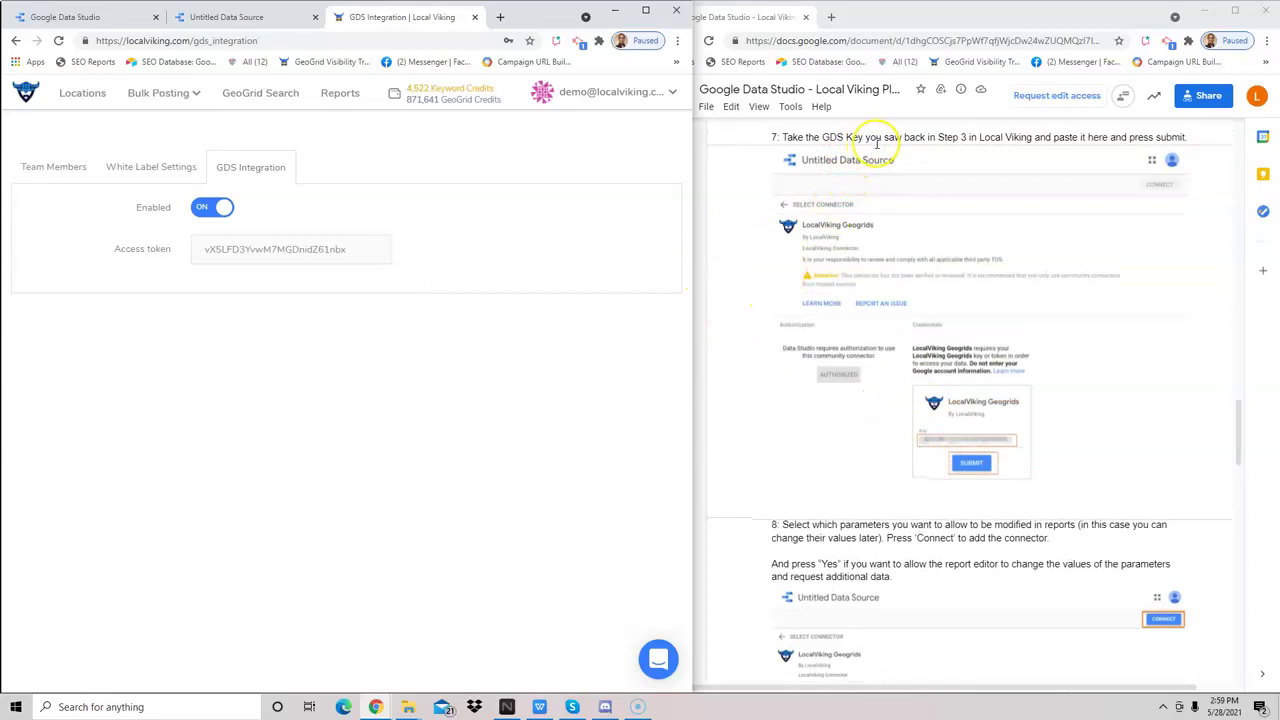
{"action": "double_click", "coordinate": [305, 240]}
{"action": "key", "text": "ctrl+c"}
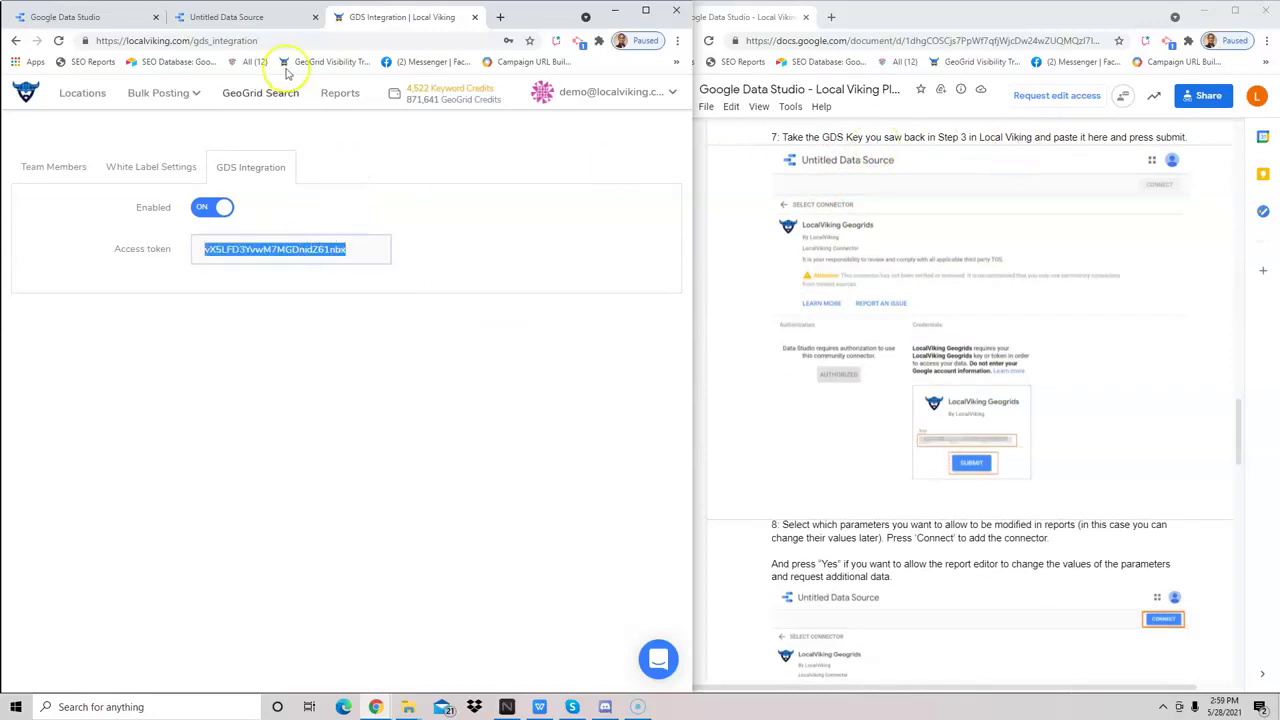
Step: Paste the access token as the Local Viking Platform key in the Data Studio connector credentials and submit it
{"action": "left_click", "coordinate": [226, 17]}
{"action": "left_click", "coordinate": [262, 512]}
{"action": "key", "text": "ctrl+v"}
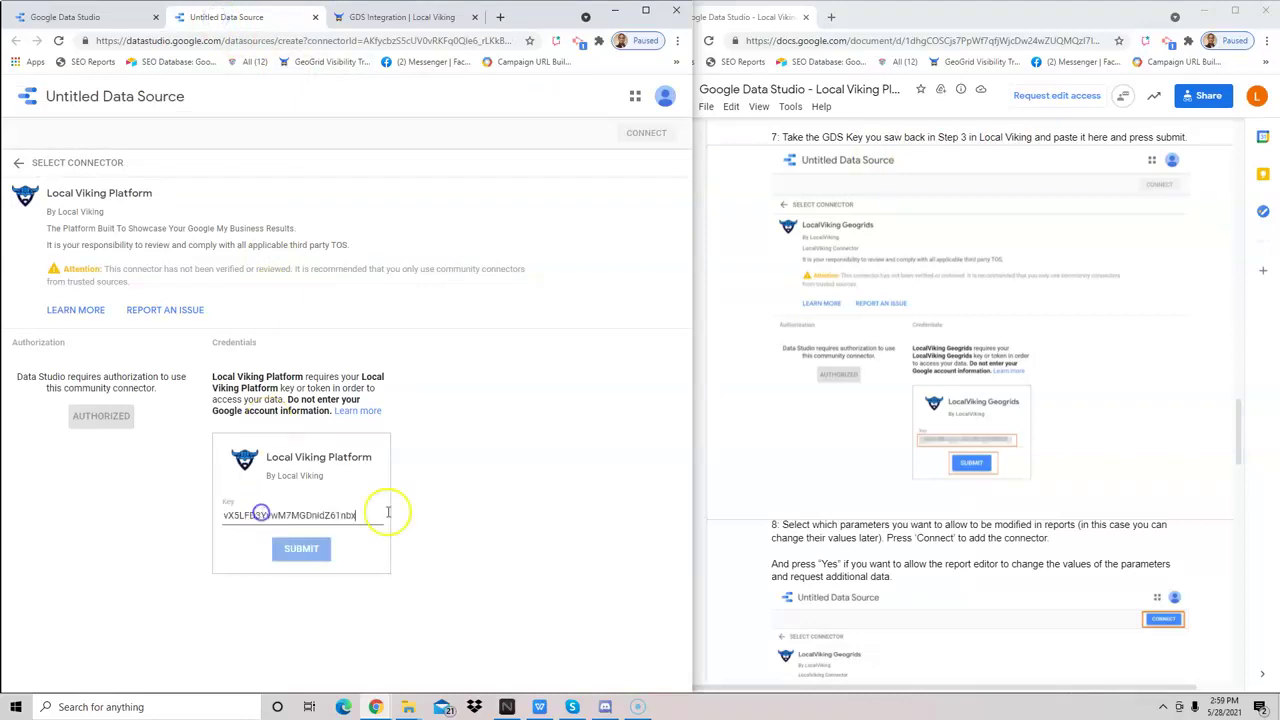
{"action": "scroll", "coordinate": [400, 534], "scroll_direction": "right", "scroll_amount": 1}
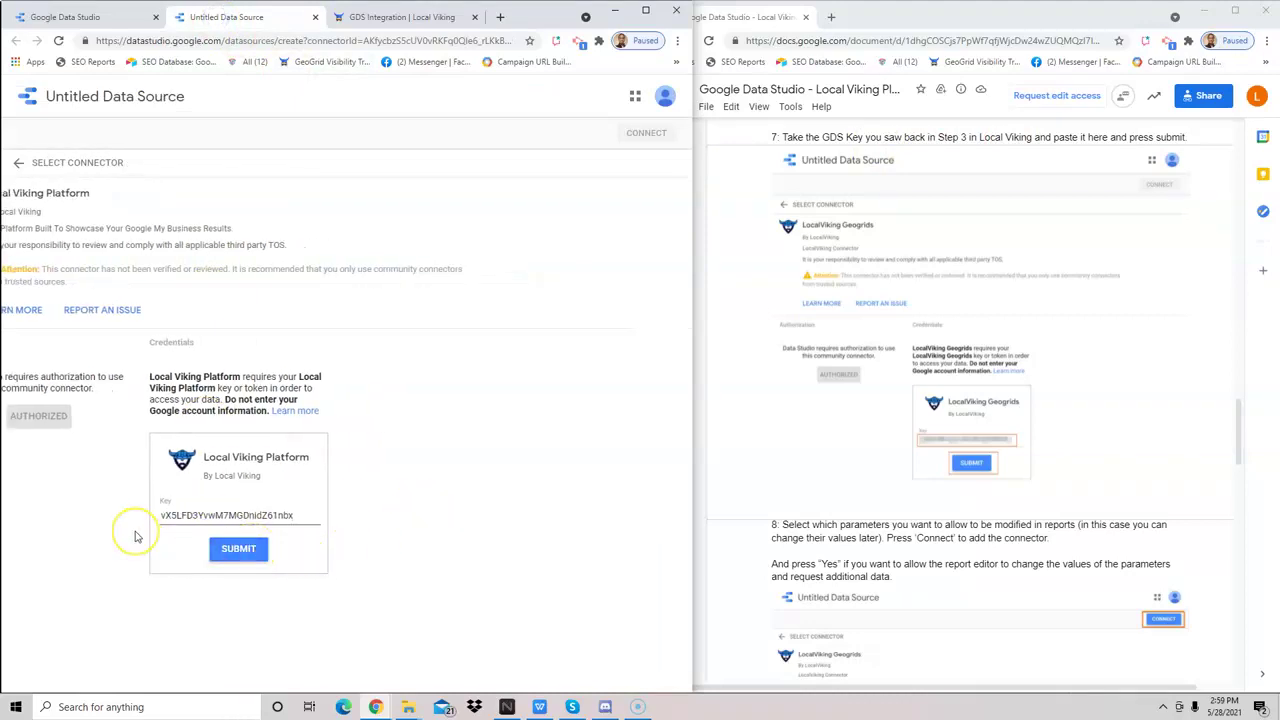
{"action": "left_click", "coordinate": [238, 548]}
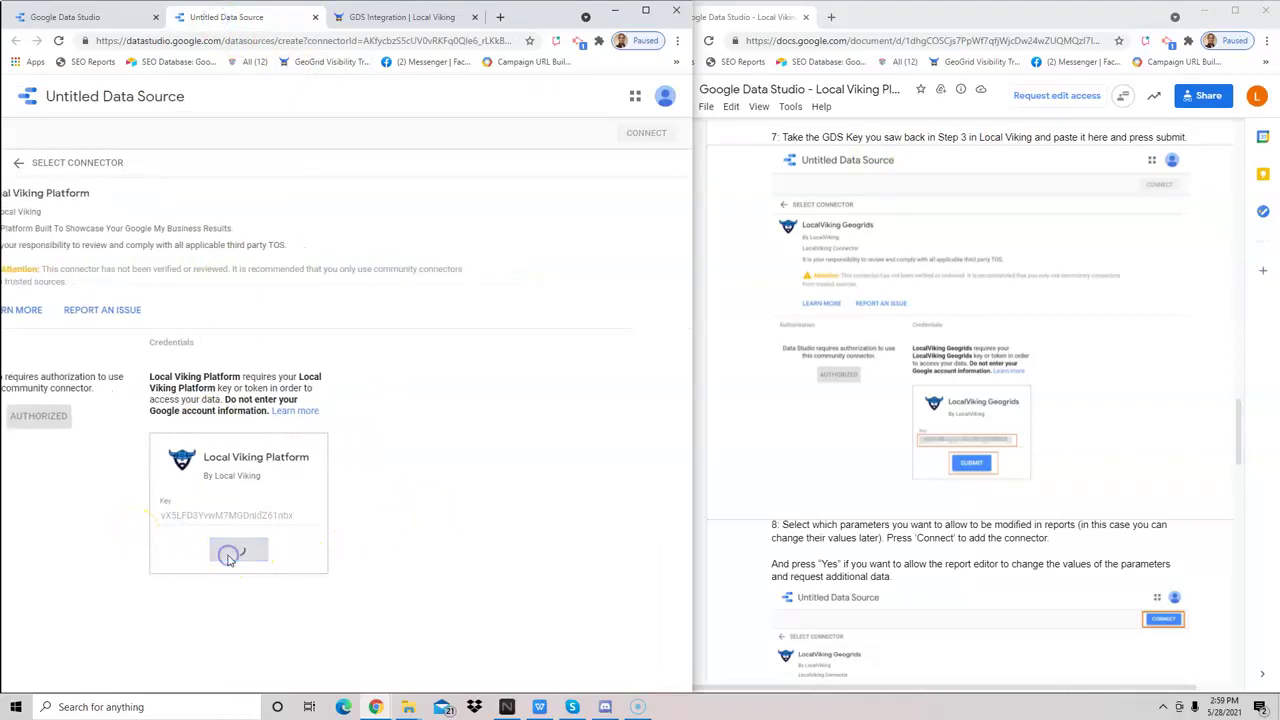
Step: Allow Place ID and Search terms 1 to 5 to be modified in reports, and connect the data source with parameter sharing allowed
{"action": "scroll", "coordinate": [835, 446], "scroll_direction": "down", "scroll_amount": 3}
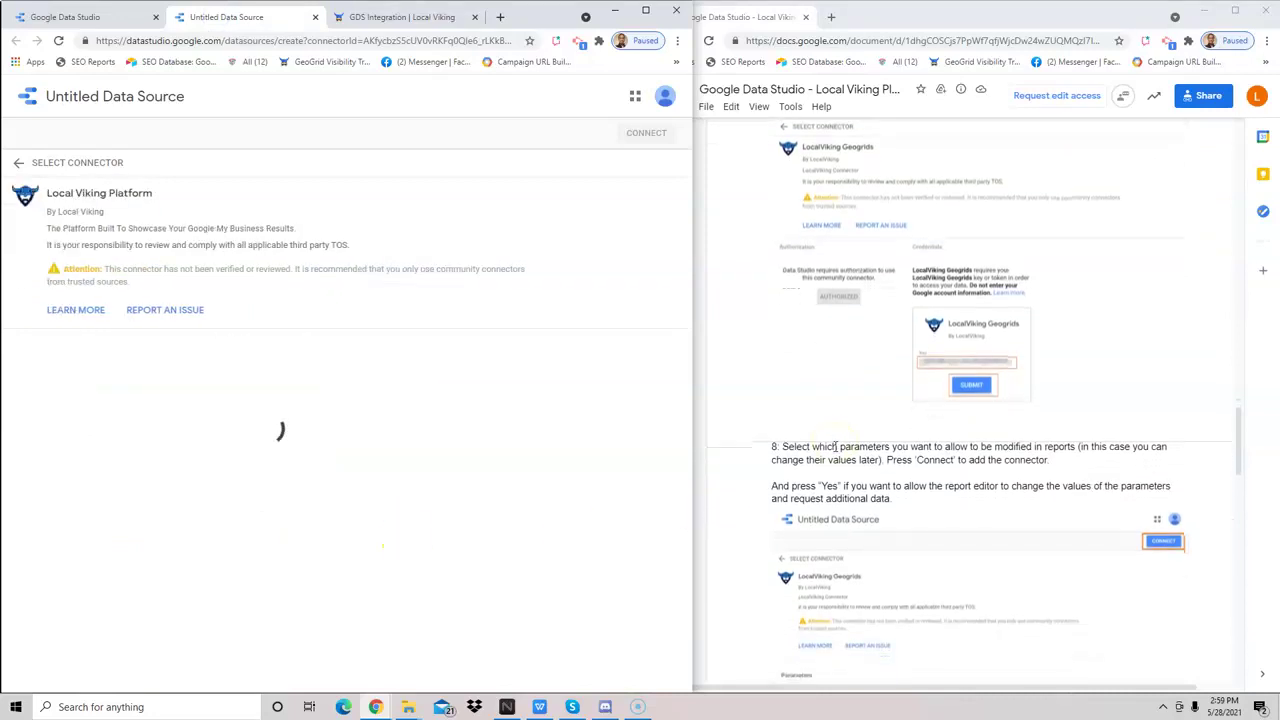
{"action": "scroll", "coordinate": [835, 446], "scroll_direction": "down", "scroll_amount": 3}
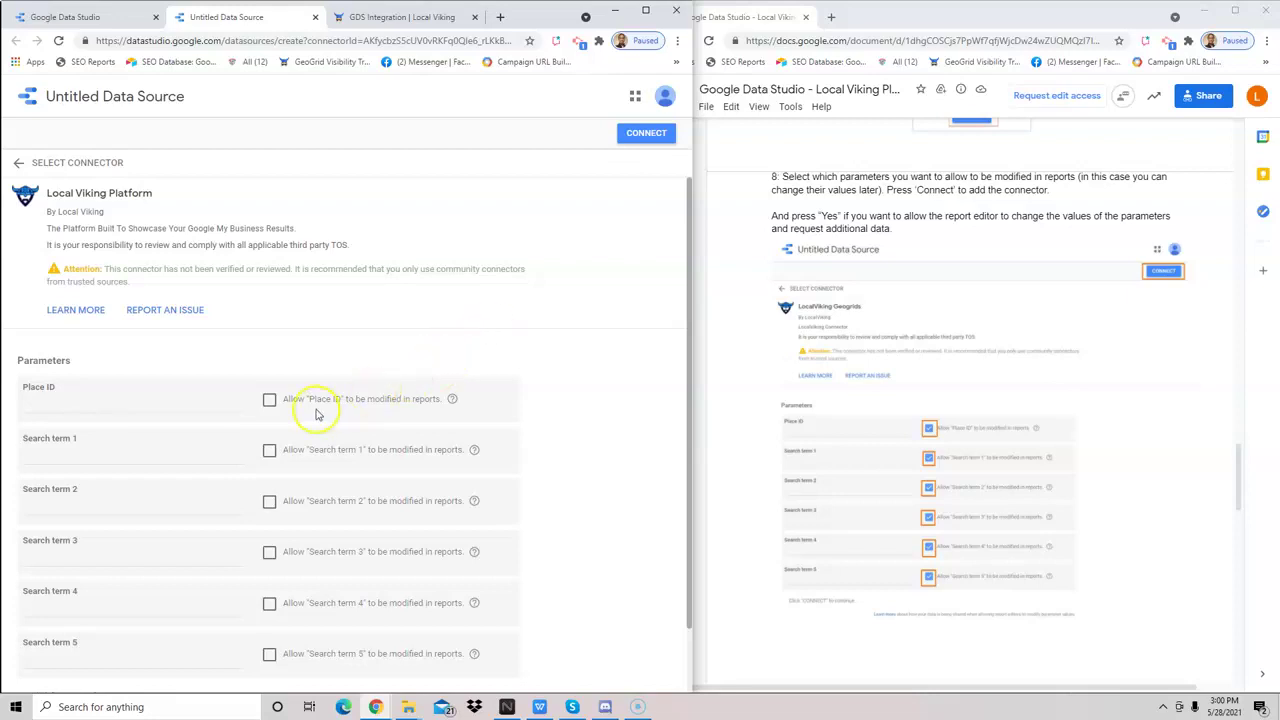
{"action": "scroll", "coordinate": [318, 413], "scroll_direction": "down", "scroll_amount": 1}
{"action": "left_click", "coordinate": [270, 344]}
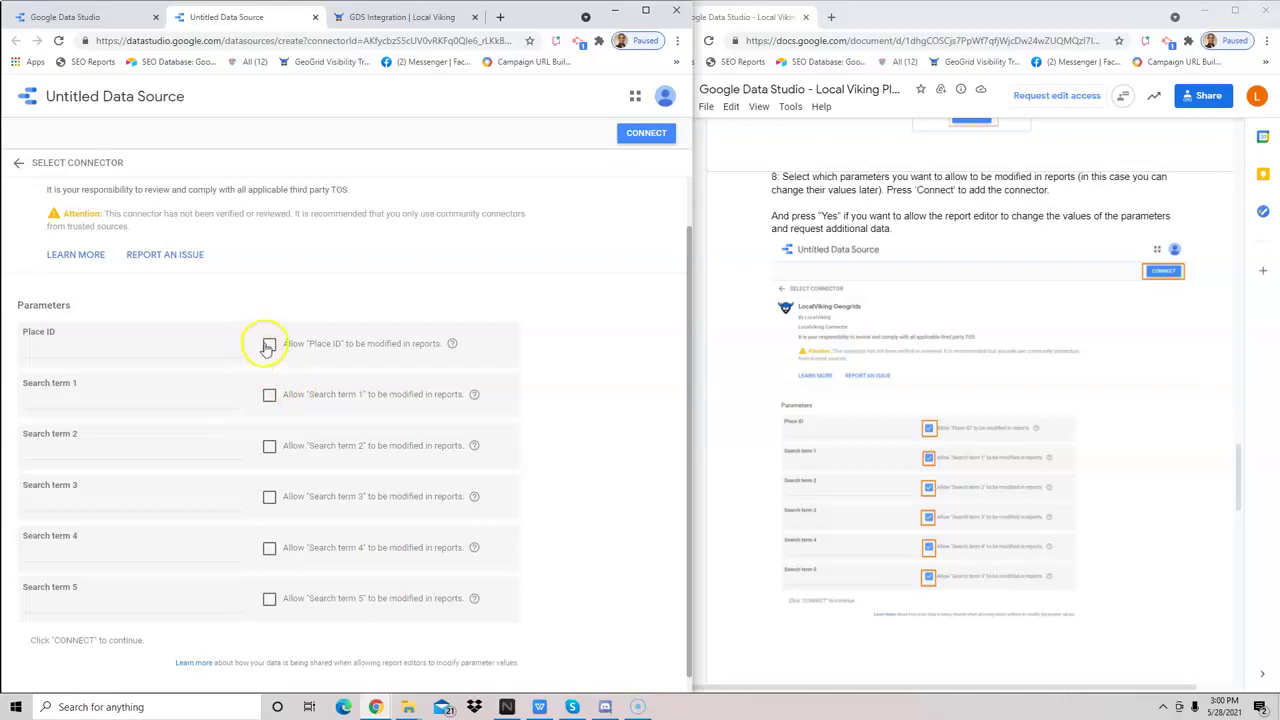
{"action": "left_click", "coordinate": [276, 398]}
{"action": "left_click", "coordinate": [269, 447]}
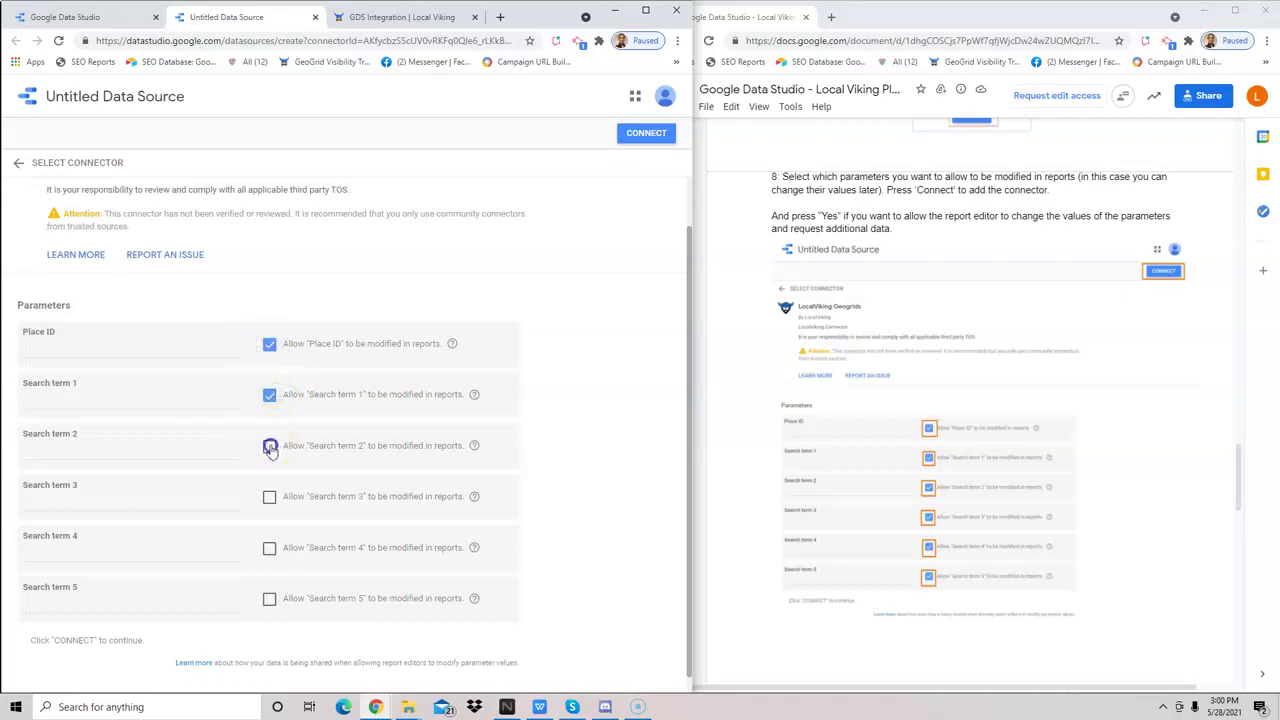
{"action": "left_click", "coordinate": [270, 498]}
{"action": "left_click", "coordinate": [268, 553]}
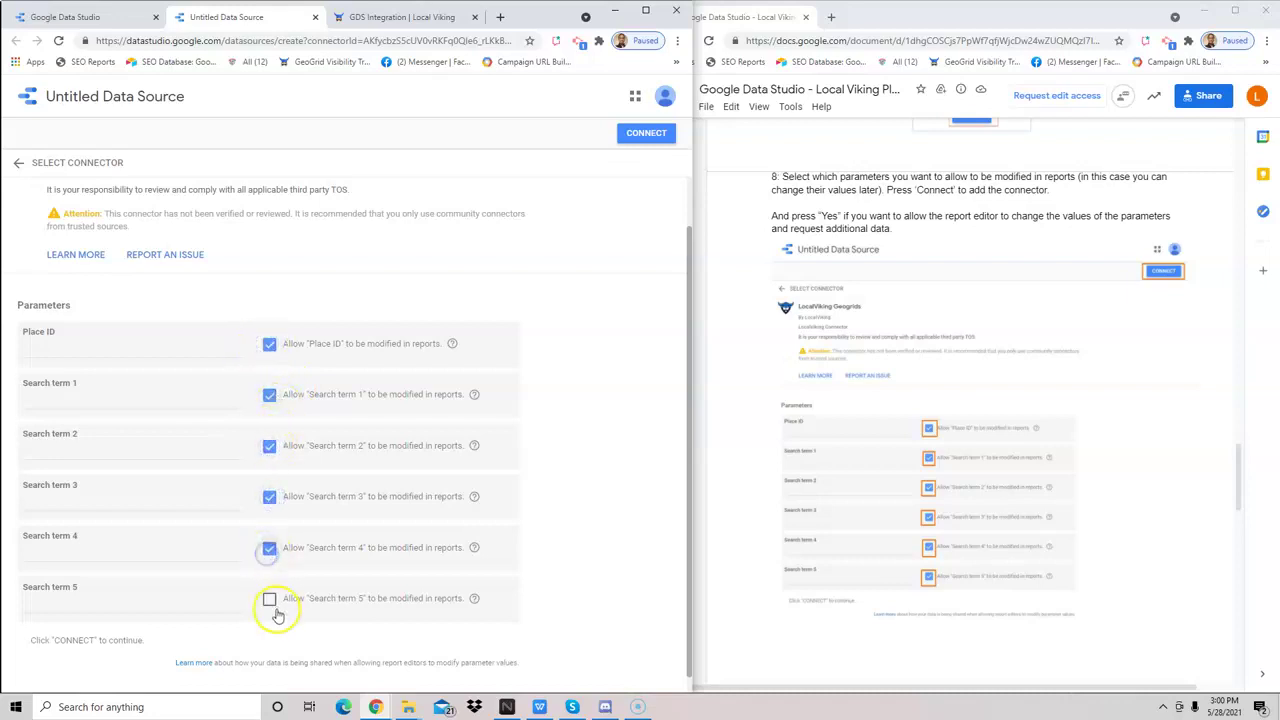
{"action": "left_click", "coordinate": [271, 600]}
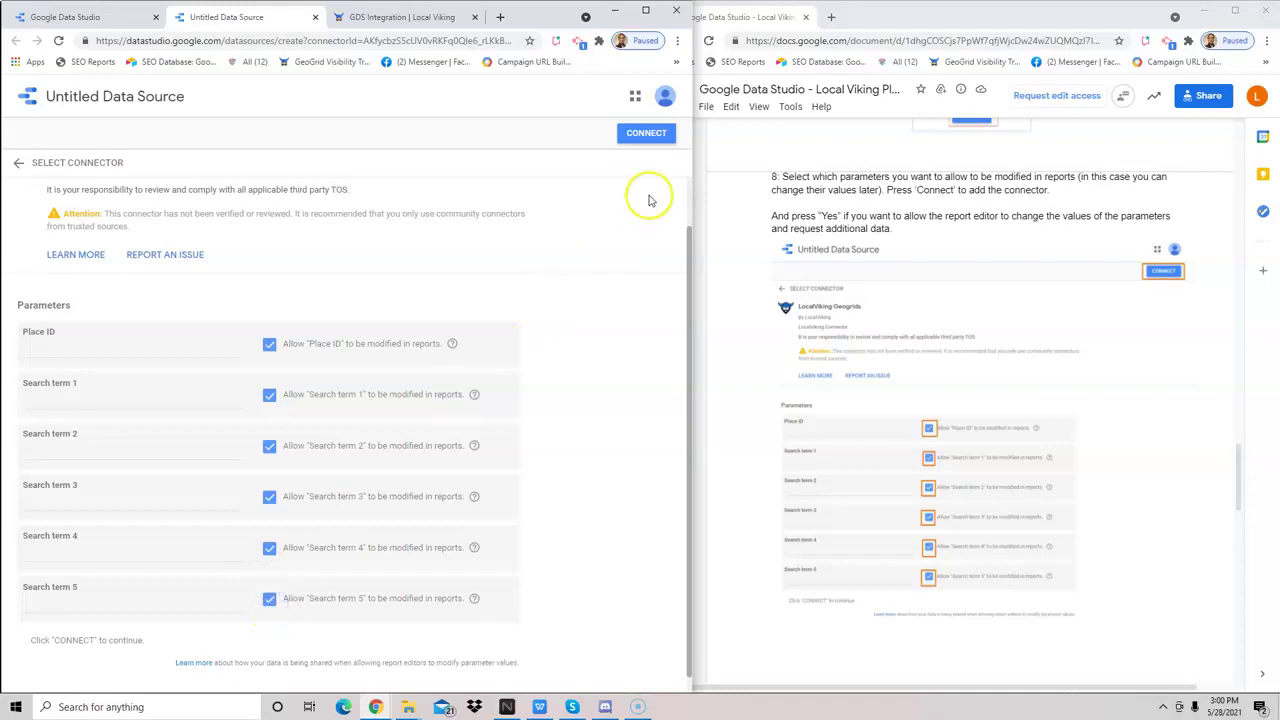
{"action": "left_click", "coordinate": [645, 140]}
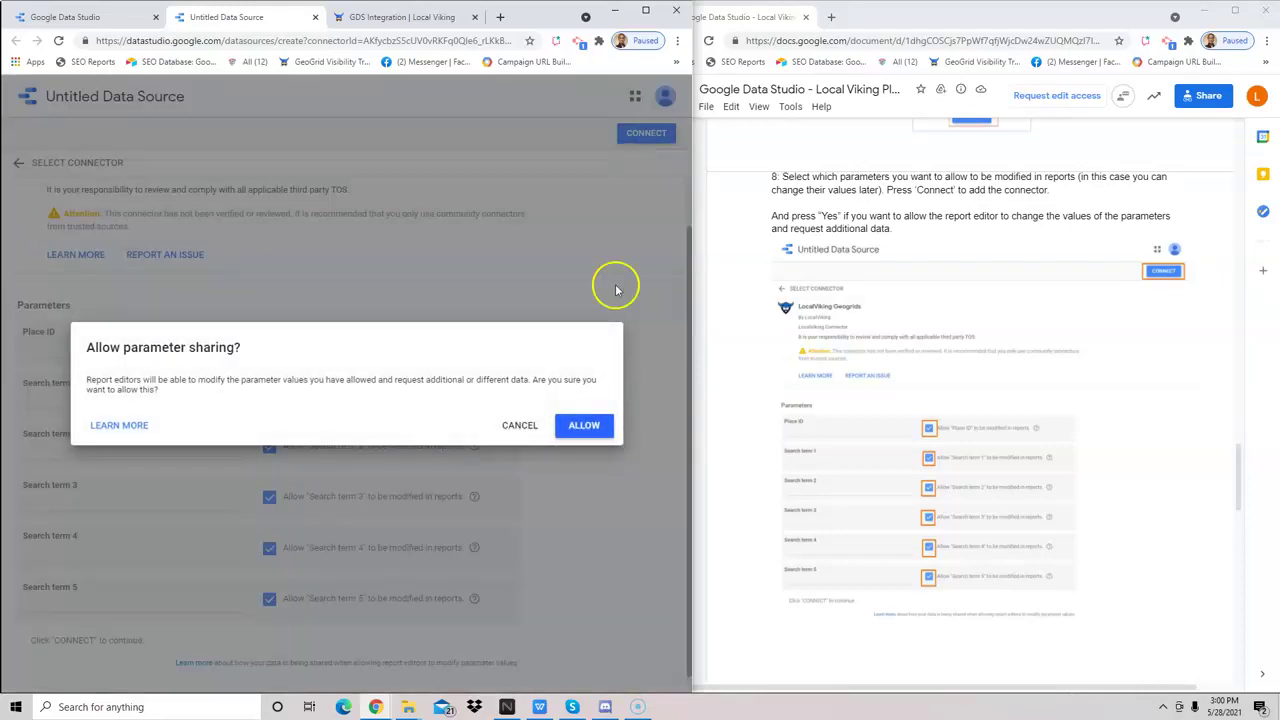
{"action": "left_click", "coordinate": [588, 428]}
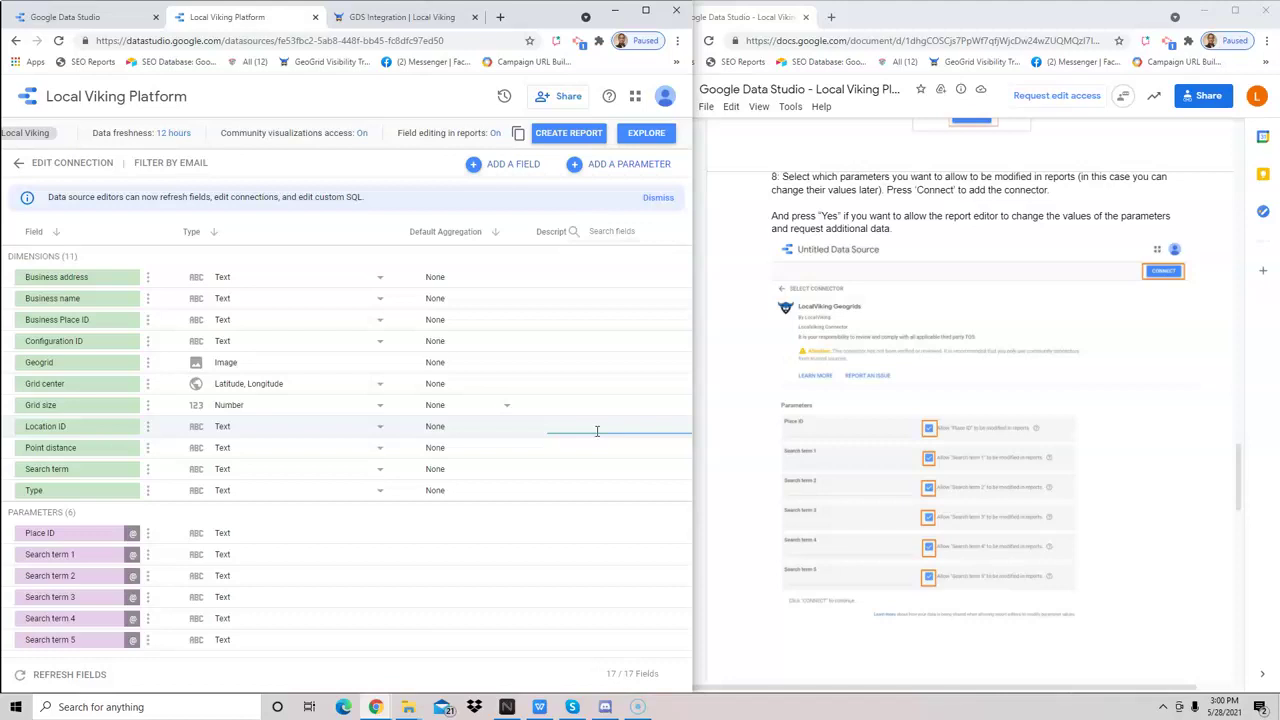
Step: Go to the guide's notes on scheduled geogrids and open the list of scheduled geogrid configs in Local Viking
{"action": "scroll", "coordinate": [885, 329], "scroll_direction": "down", "scroll_amount": 5}
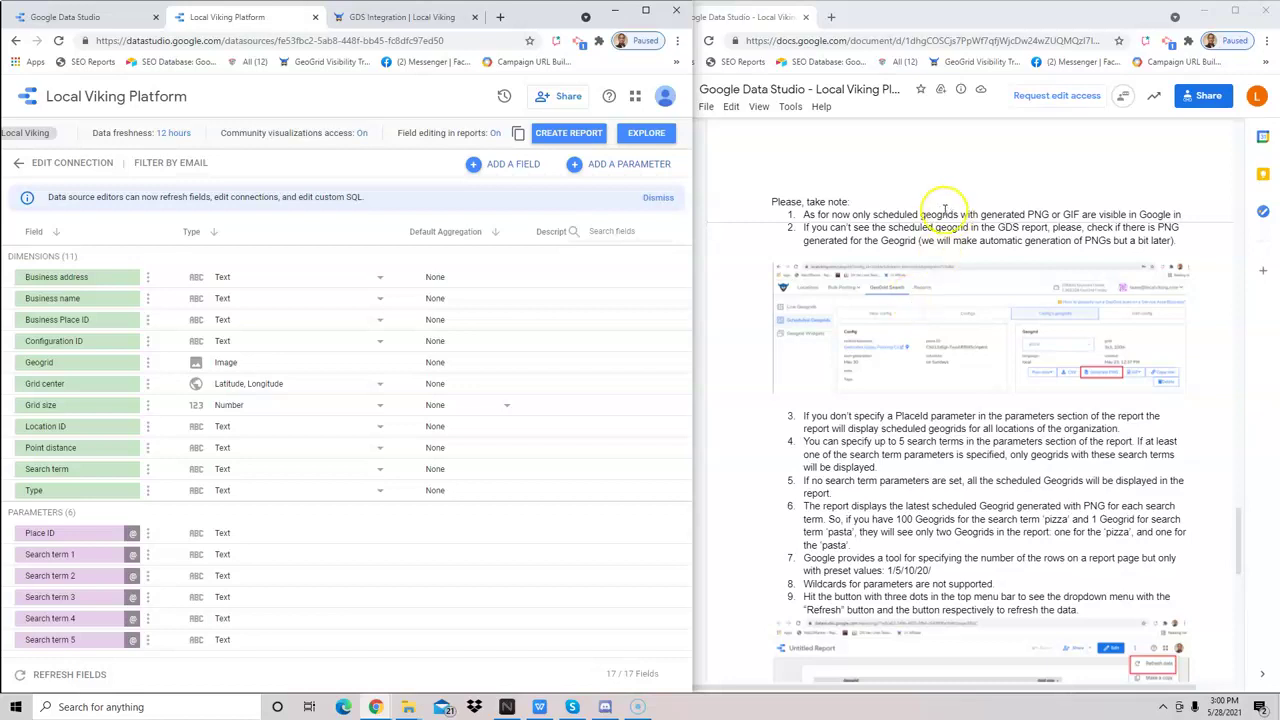
{"action": "left_click", "coordinate": [416, 18]}
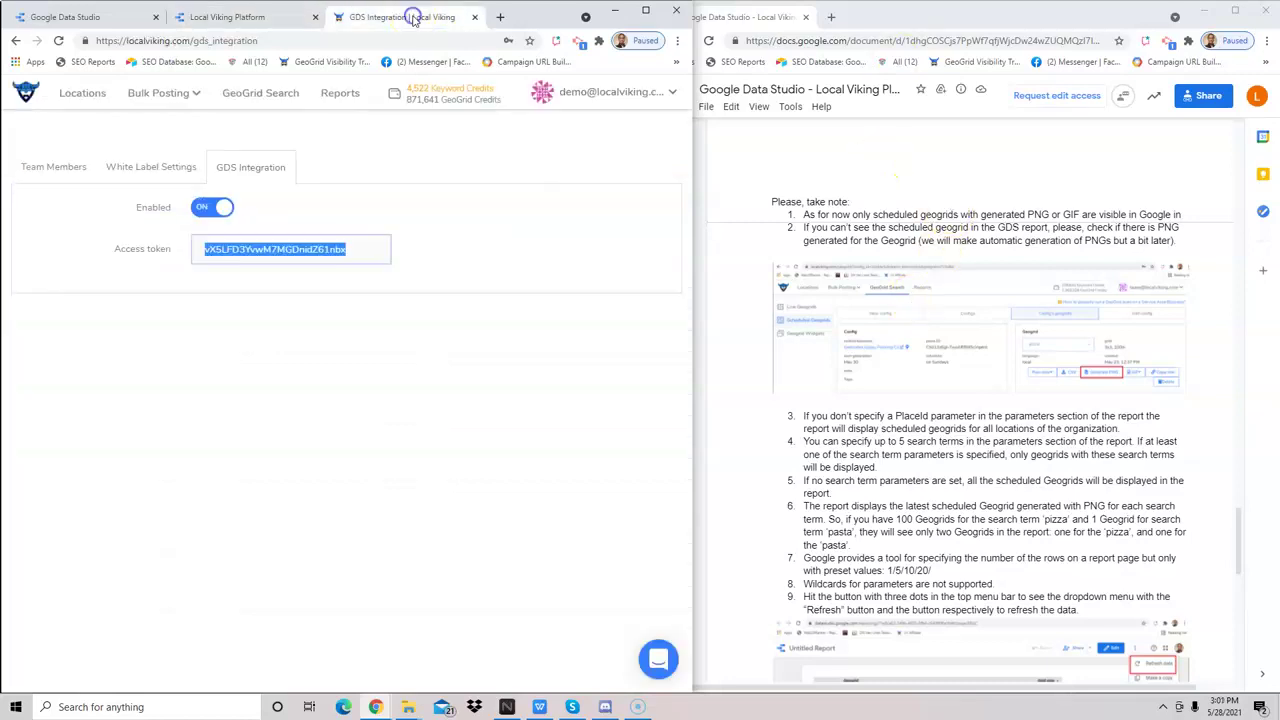
{"action": "left_click", "coordinate": [250, 100]}
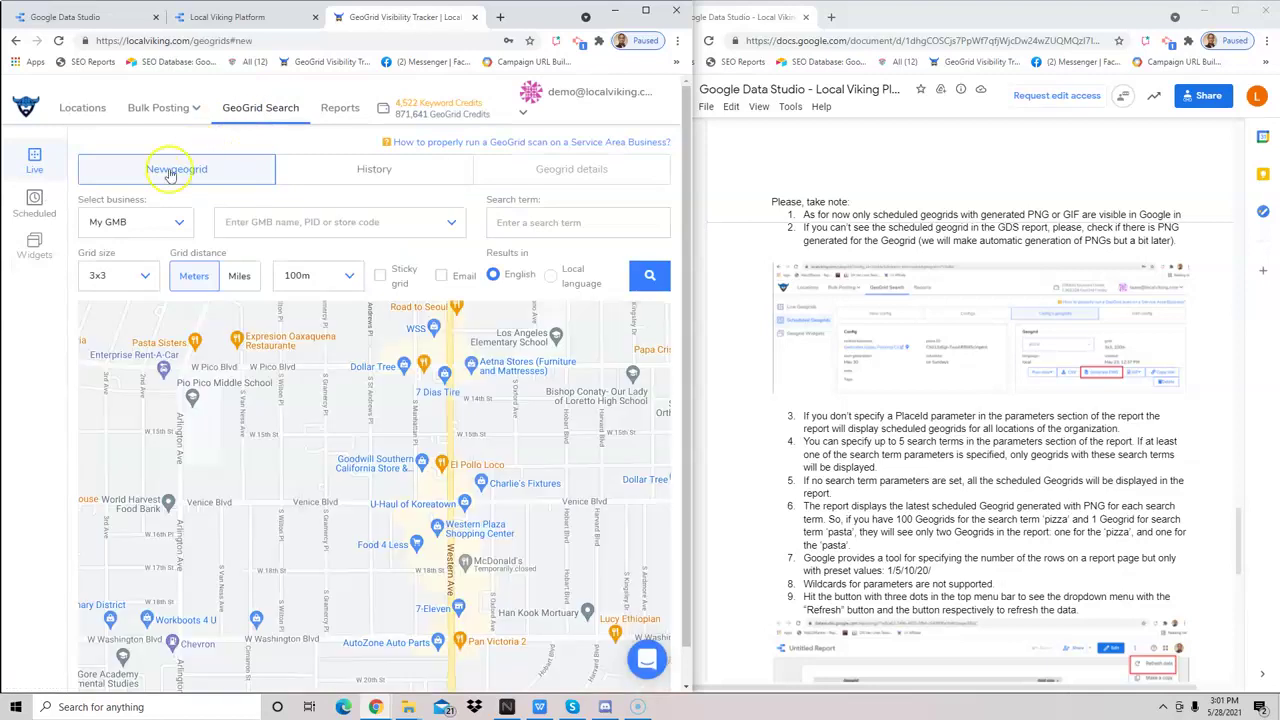
{"action": "left_click", "coordinate": [50, 205]}
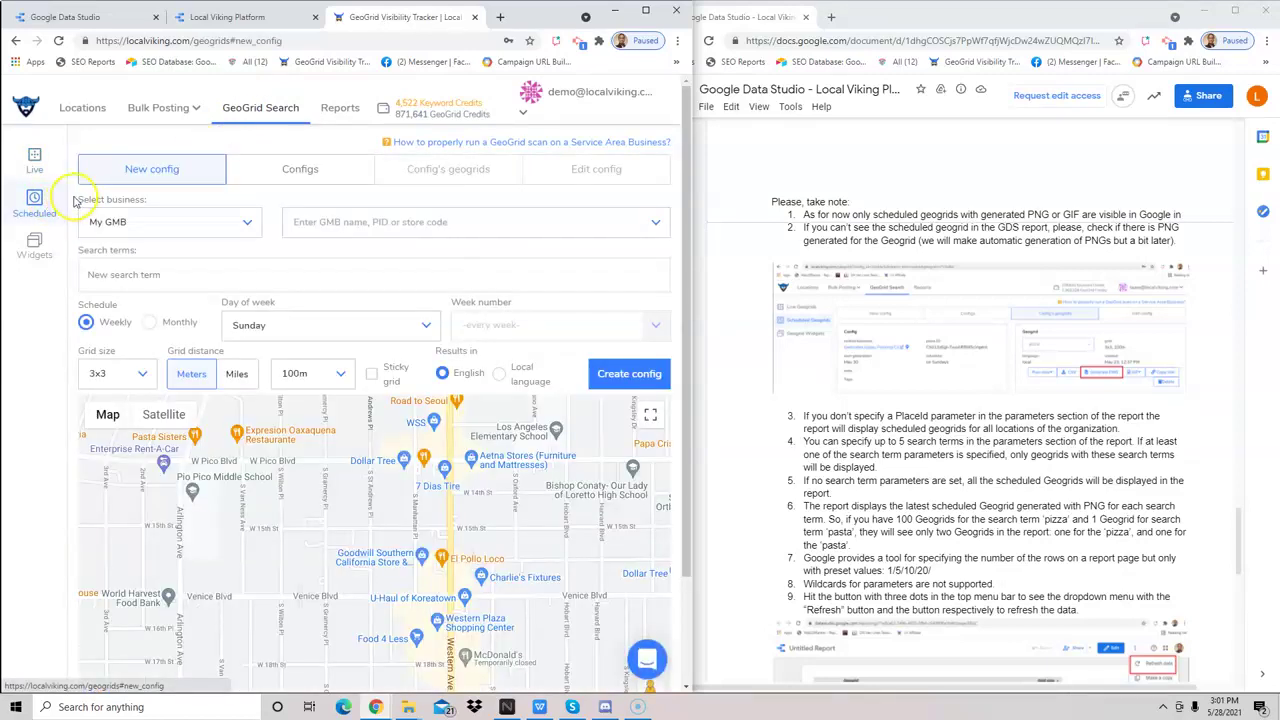
{"action": "left_click", "coordinate": [55, 157]}
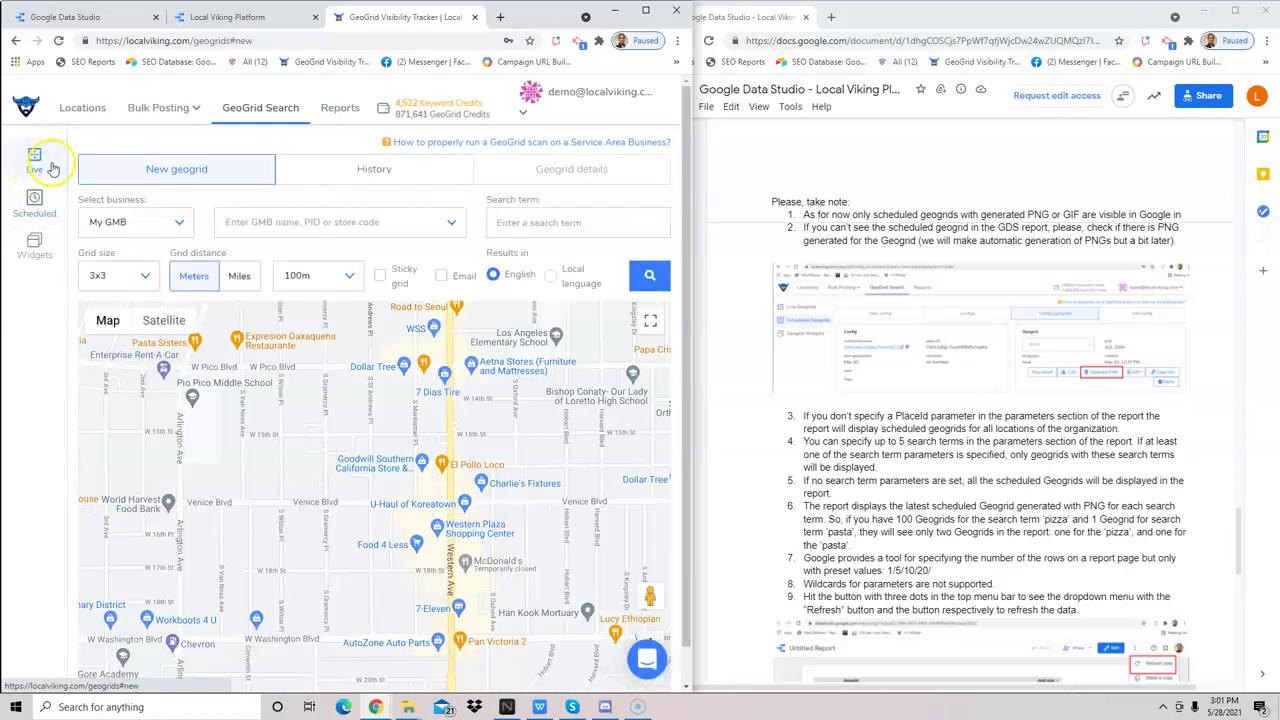
{"action": "left_click", "coordinate": [48, 200]}
{"action": "left_click", "coordinate": [300, 168]}
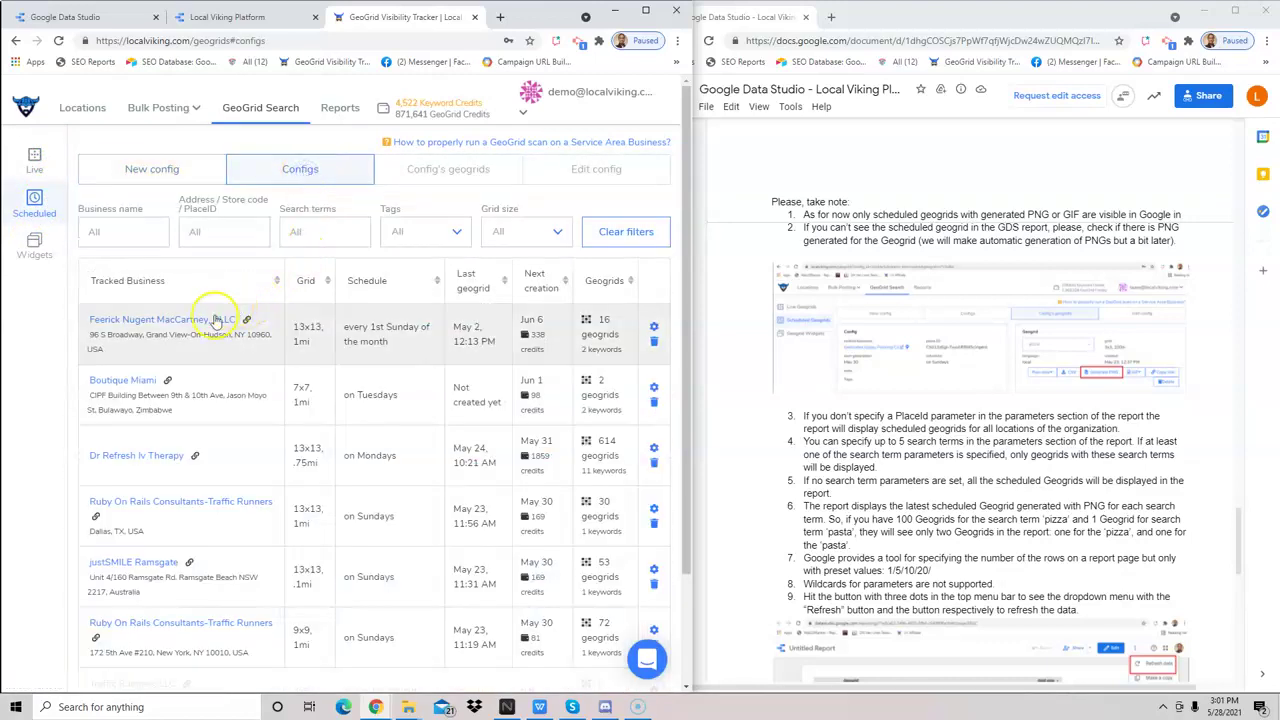
Step: Open the geogrids of the Feerick Nugent MacCartney, PLLC config and select the search term Law Firm
{"action": "left_click", "coordinate": [160, 322]}
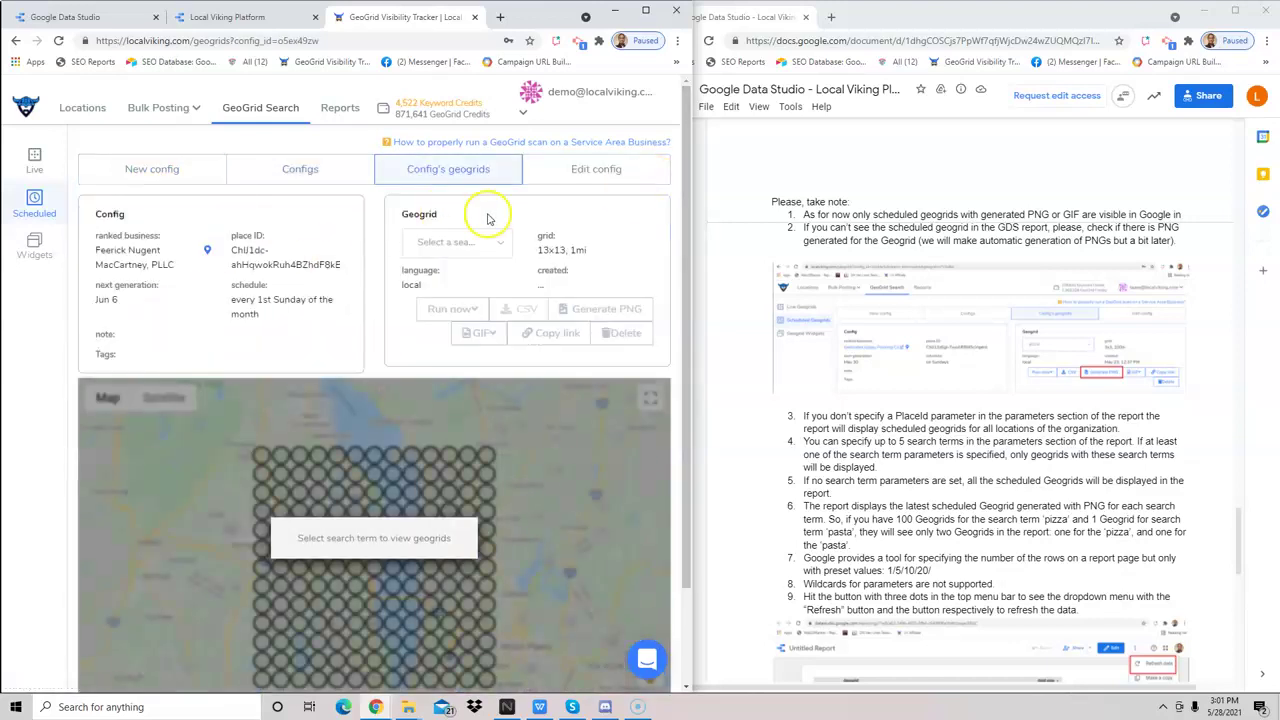
{"action": "left_click", "coordinate": [457, 242]}
{"action": "left_click", "coordinate": [452, 300]}
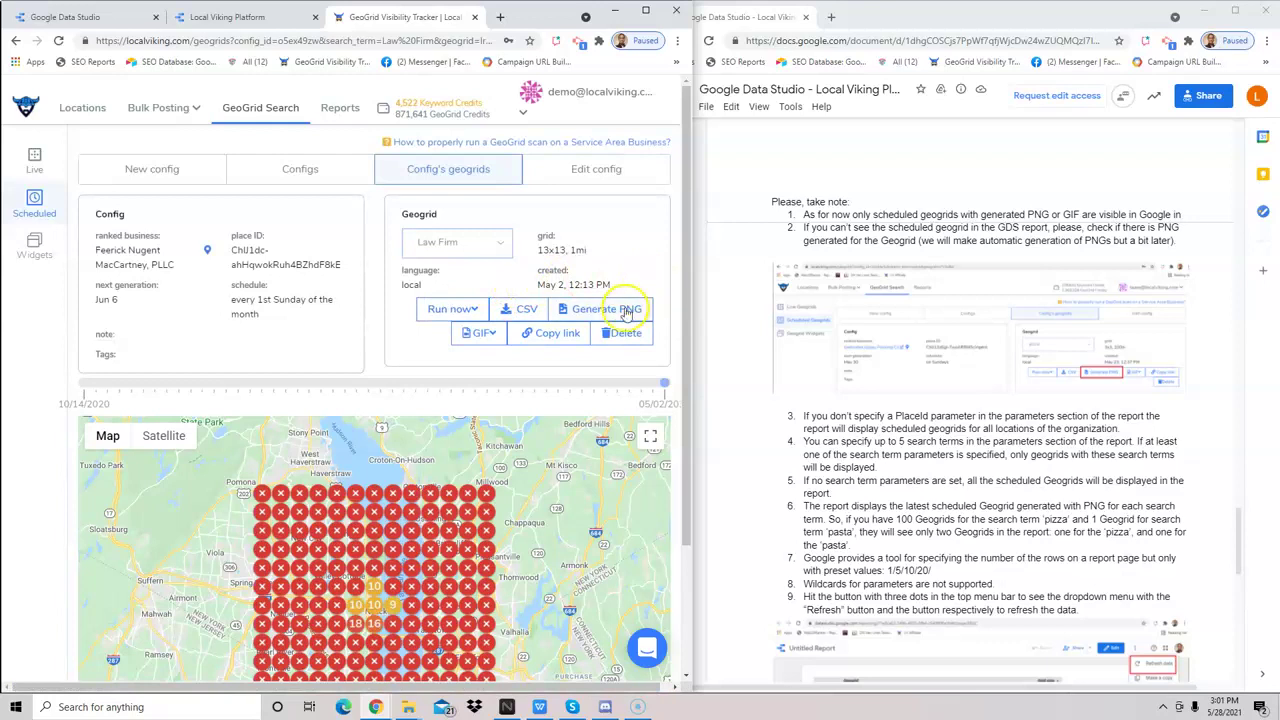
Step: Widen the Local Viking window and generate a PNG of the Law Firm geogrid
{"action": "left_click_drag", "start_coordinate": [700, 262], "coordinate": [845, 258]}
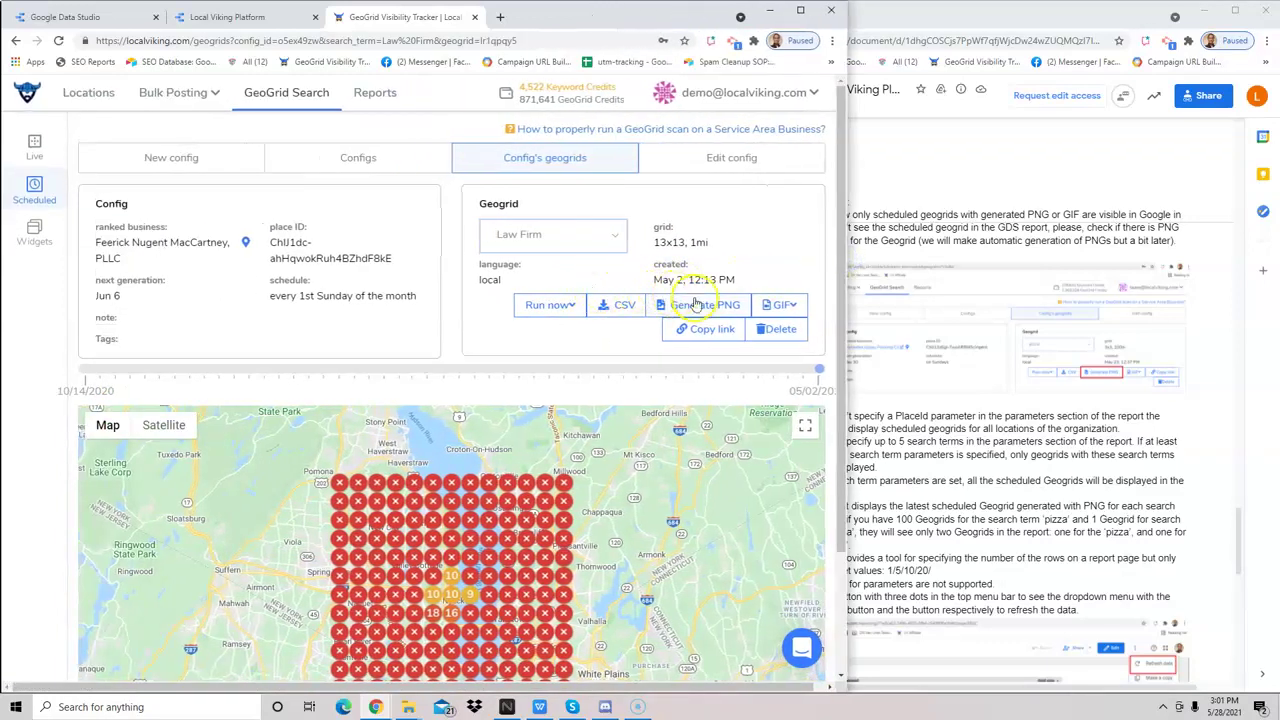
{"action": "left_click", "coordinate": [785, 305]}
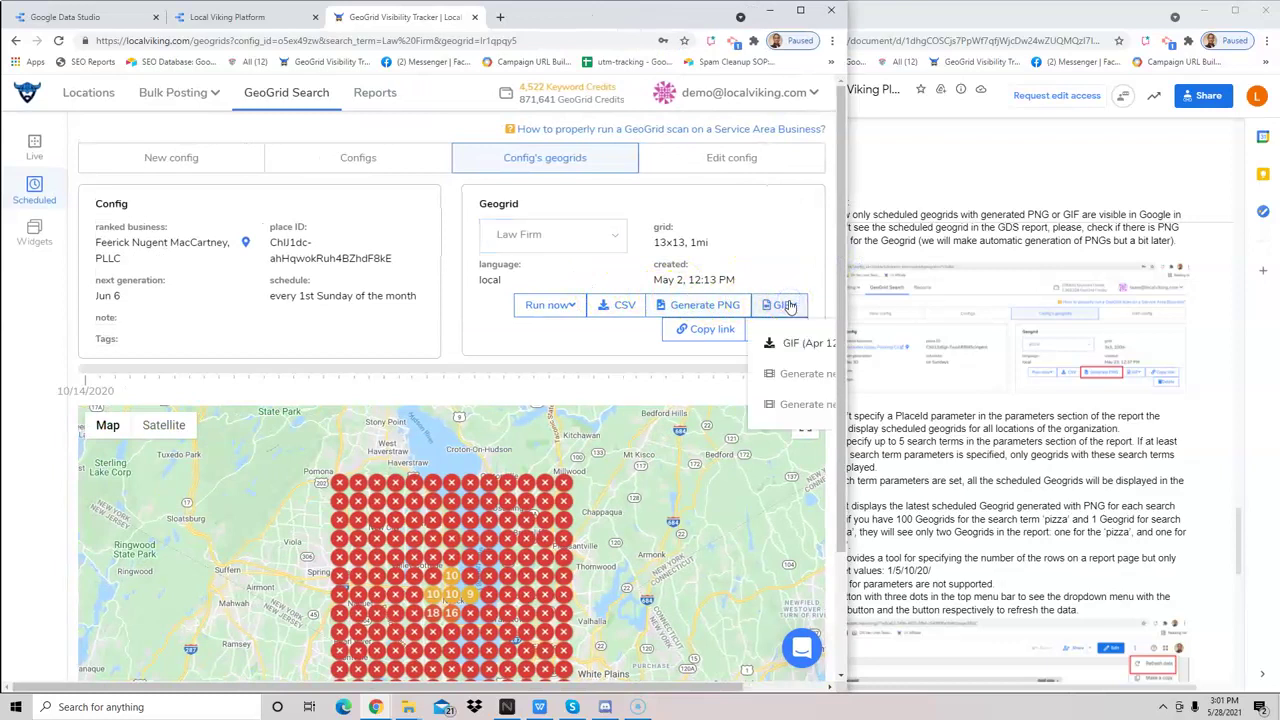
{"action": "left_click_drag", "start_coordinate": [847, 259], "coordinate": [1031, 261]}
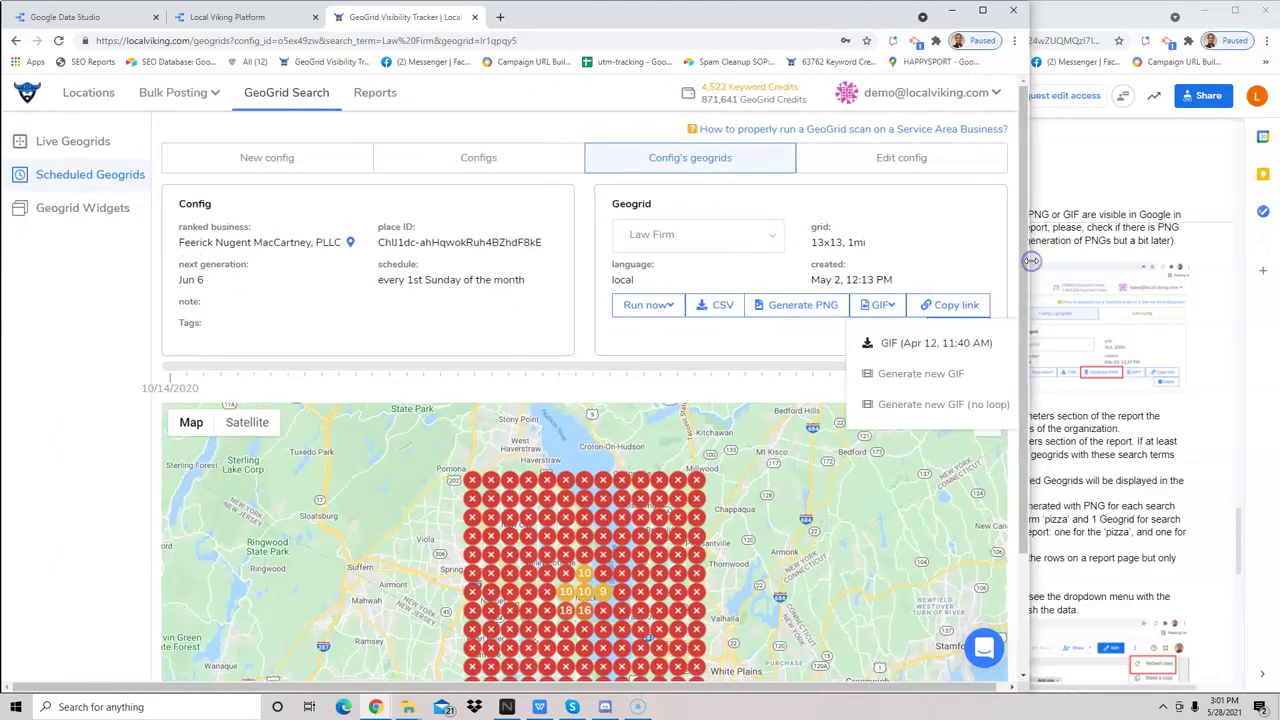
{"action": "left_click", "coordinate": [806, 306]}
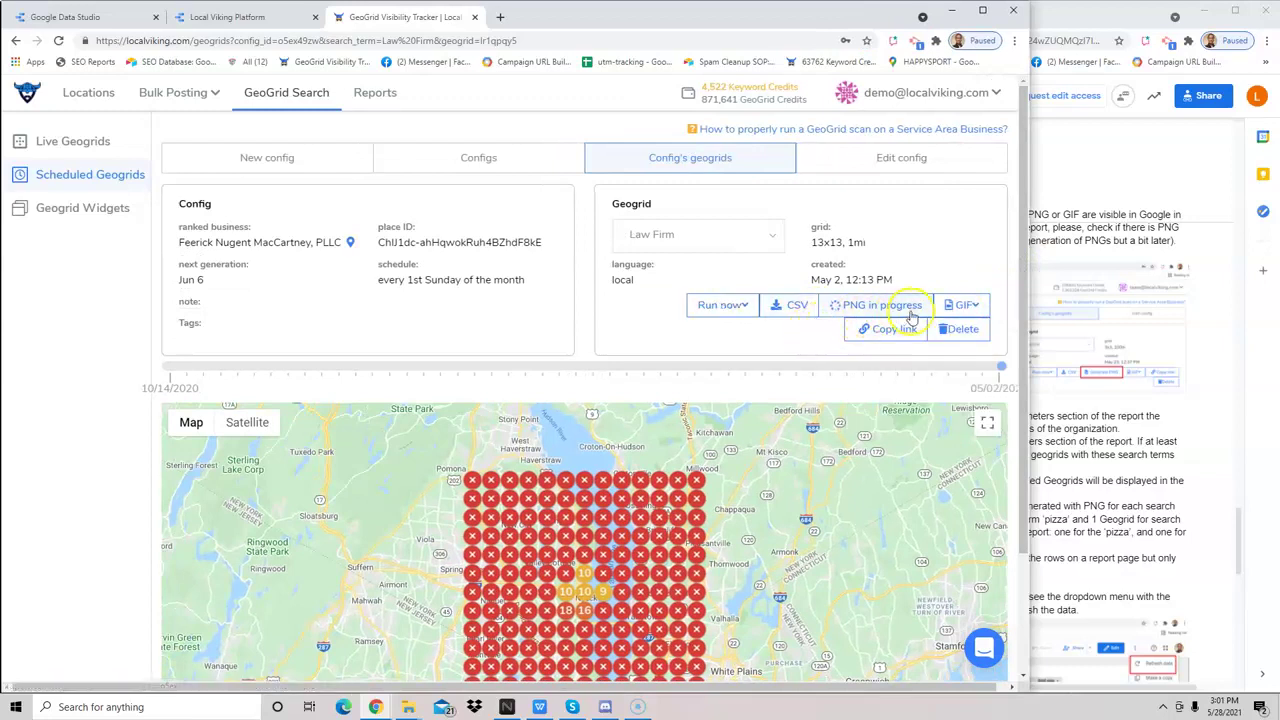
Step: Check the GIF download and generation options for the geogrid, and reload the page to check the PNG status
{"action": "left_click", "coordinate": [962, 308]}
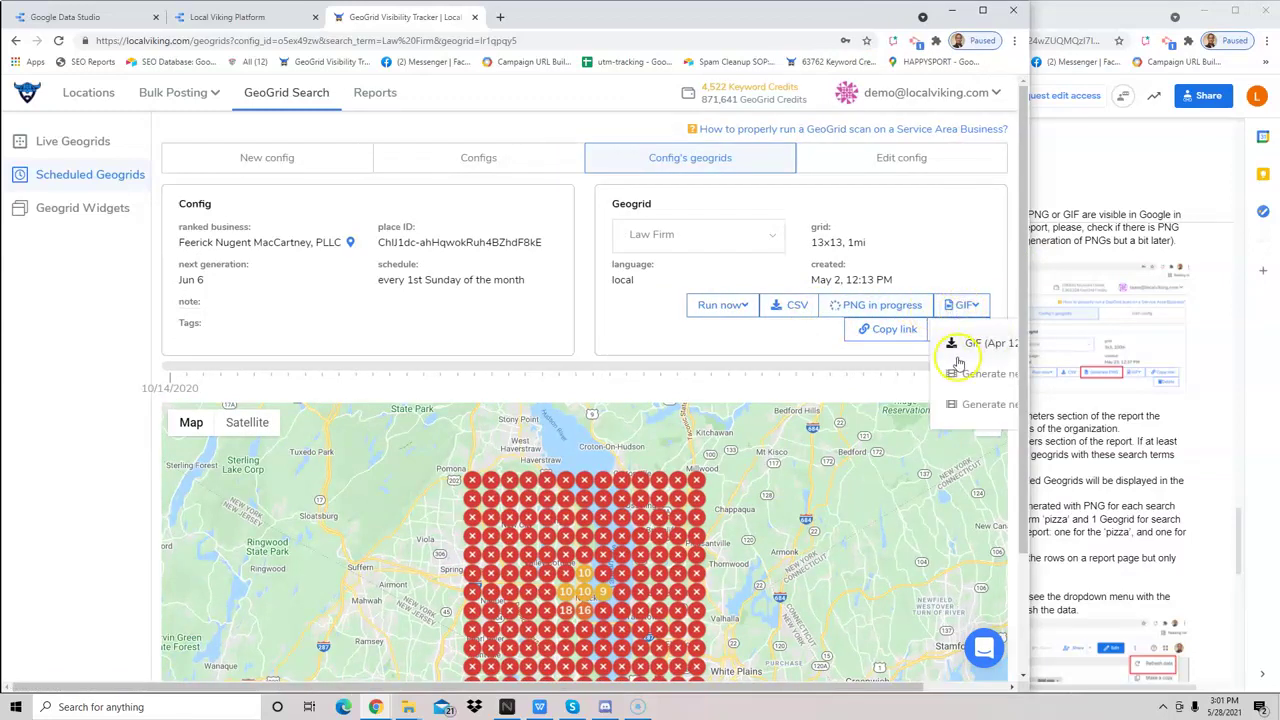
{"action": "left_click_drag", "start_coordinate": [1021, 310], "coordinate": [1212, 337]}
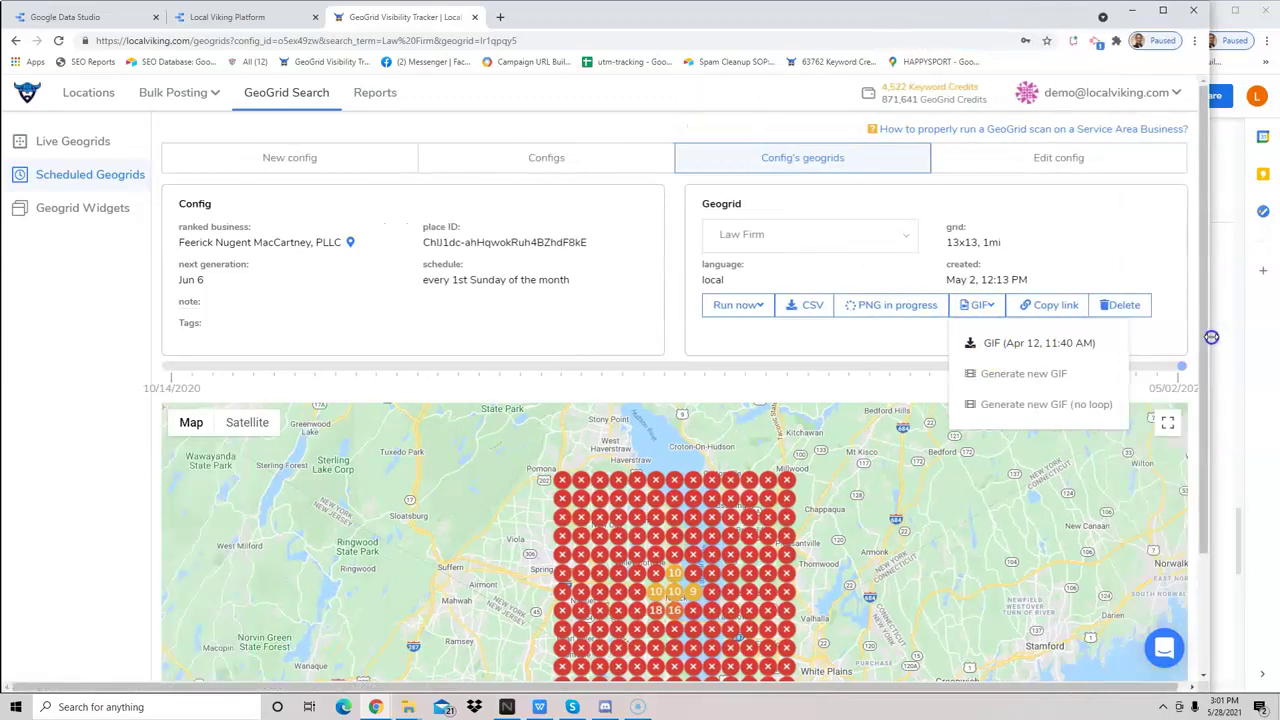
{"action": "left_click", "coordinate": [1092, 345]}
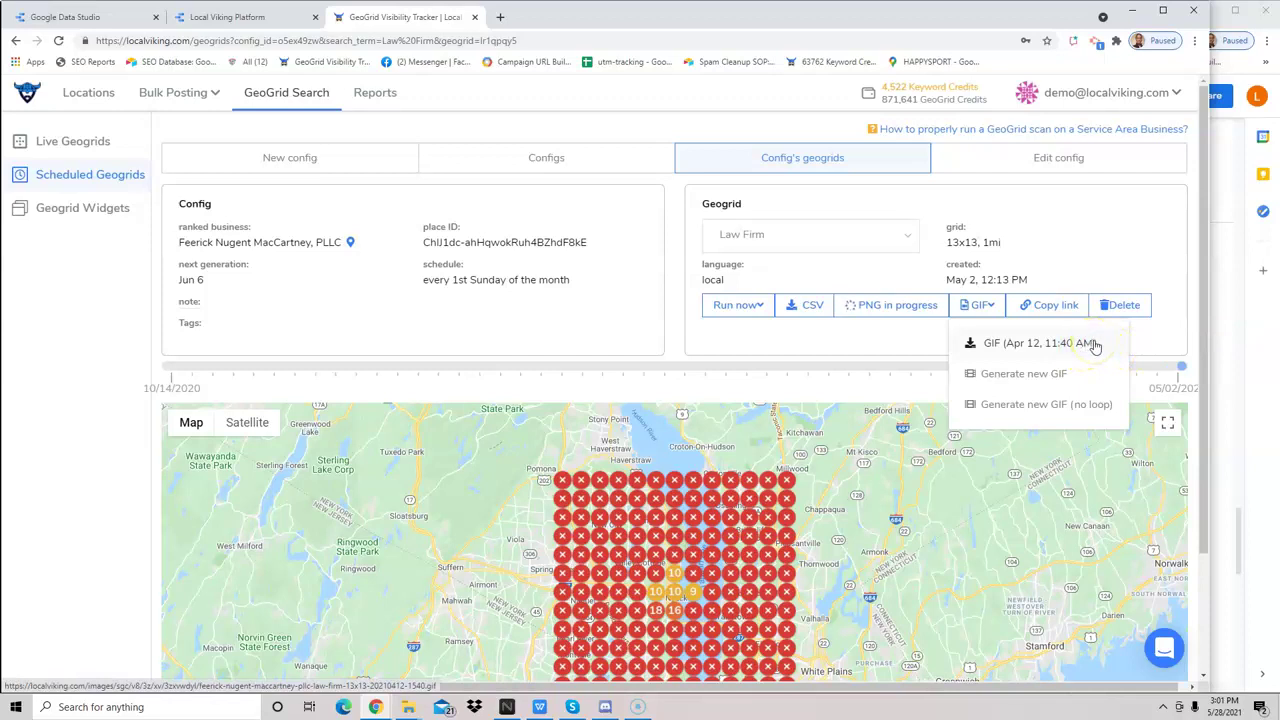
{"action": "left_click", "coordinate": [943, 347]}
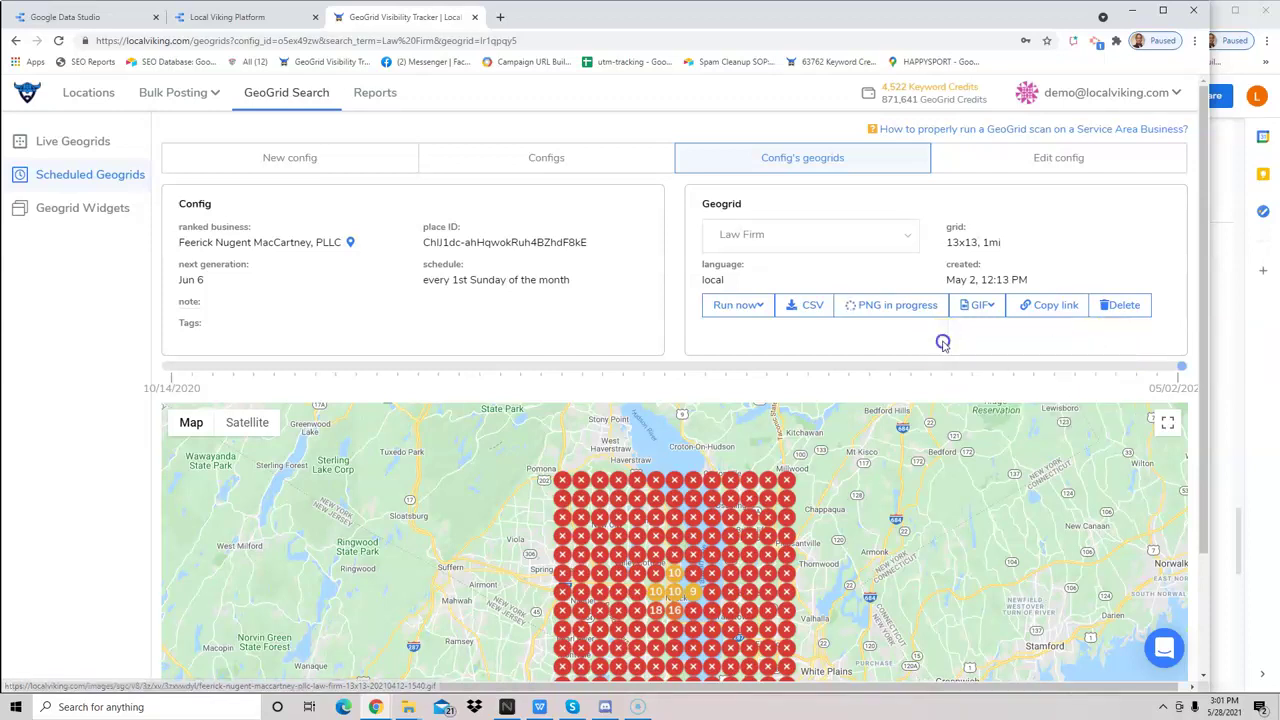
{"action": "left_click", "coordinate": [60, 41]}
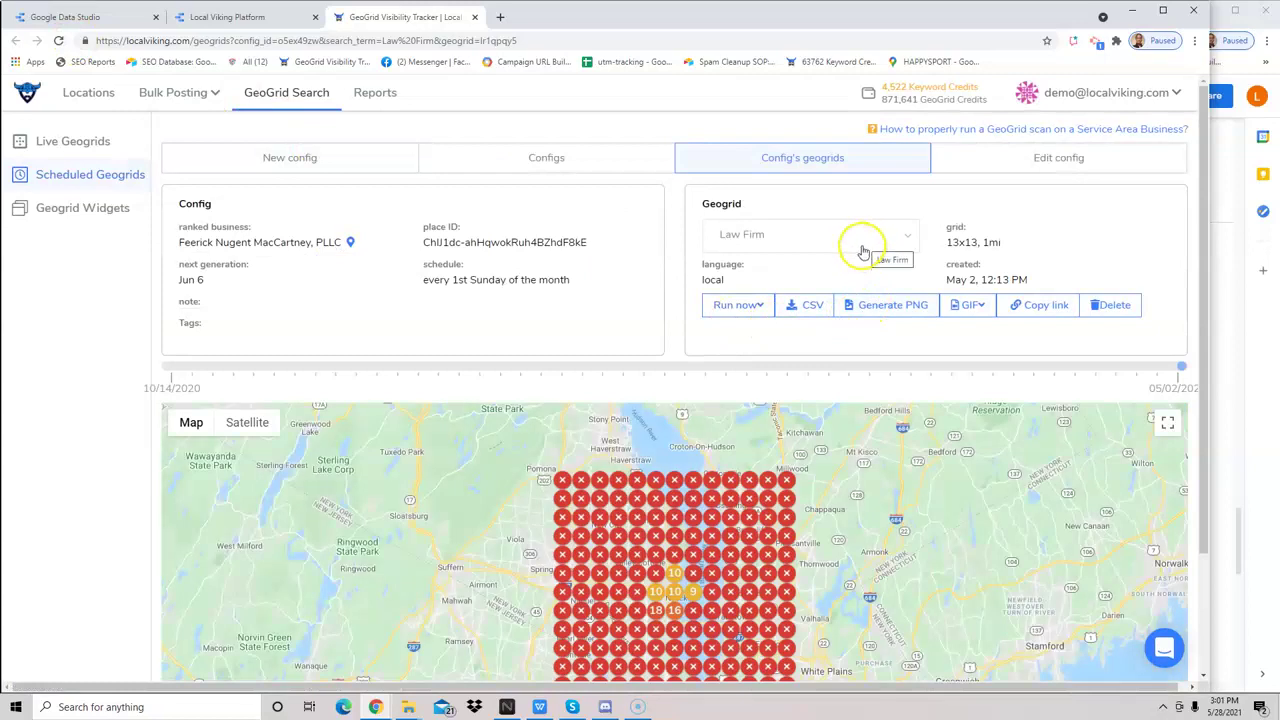
Step: Request the Law Firm PNG again, and refresh the geogrid by switching its search term to Law Firm Nyack and back to Law Firm
{"action": "left_click", "coordinate": [880, 308]}
{"action": "left_click", "coordinate": [843, 245]}
{"action": "left_click", "coordinate": [806, 340]}
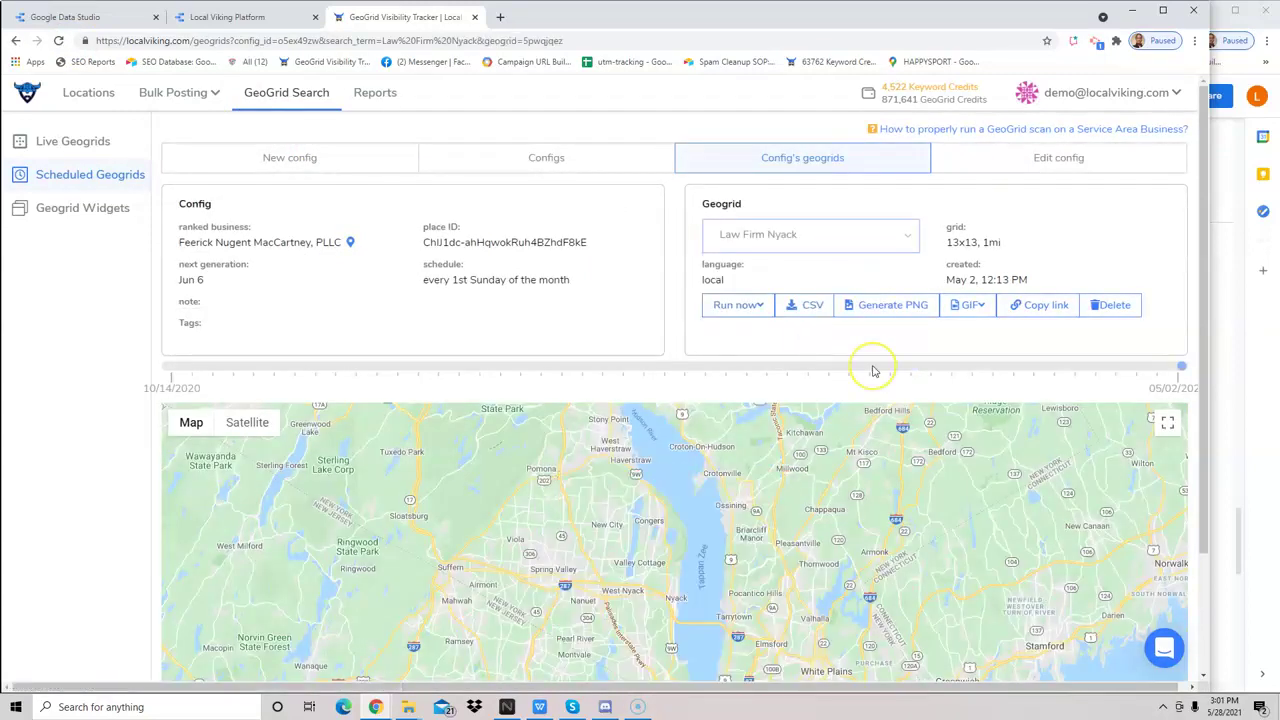
{"action": "left_click", "coordinate": [837, 245]}
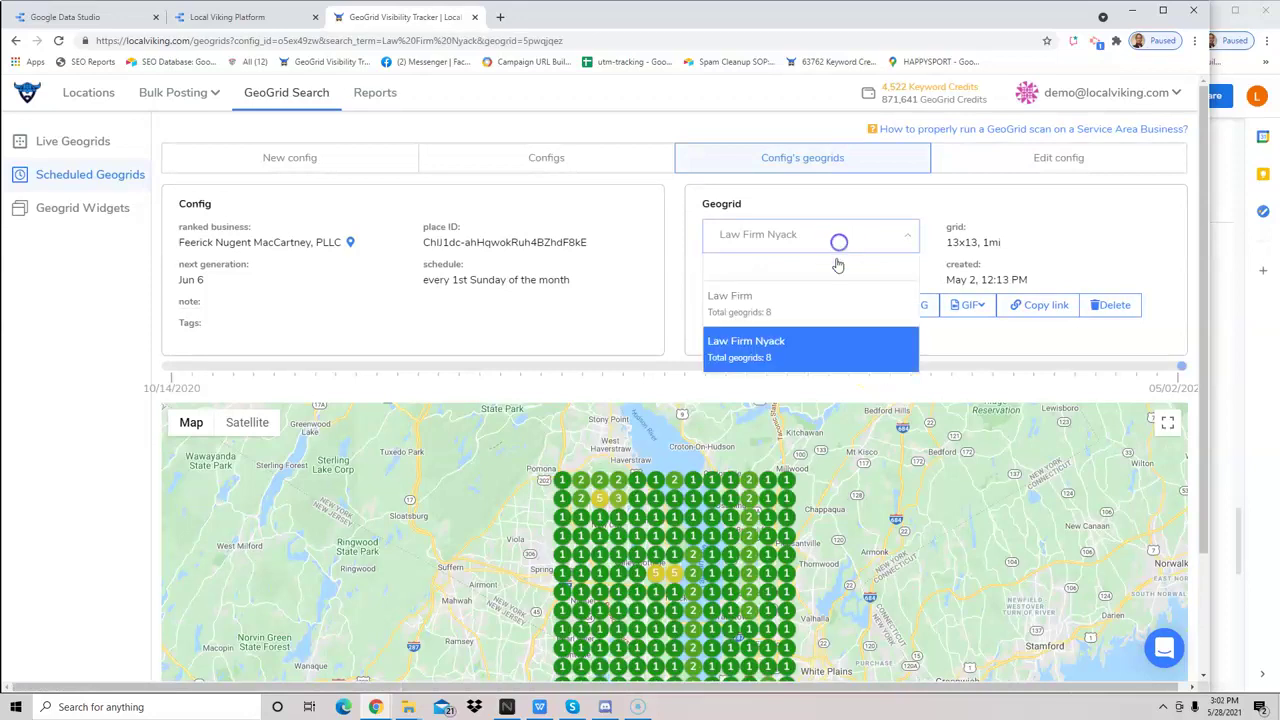
{"action": "left_click", "coordinate": [823, 297]}
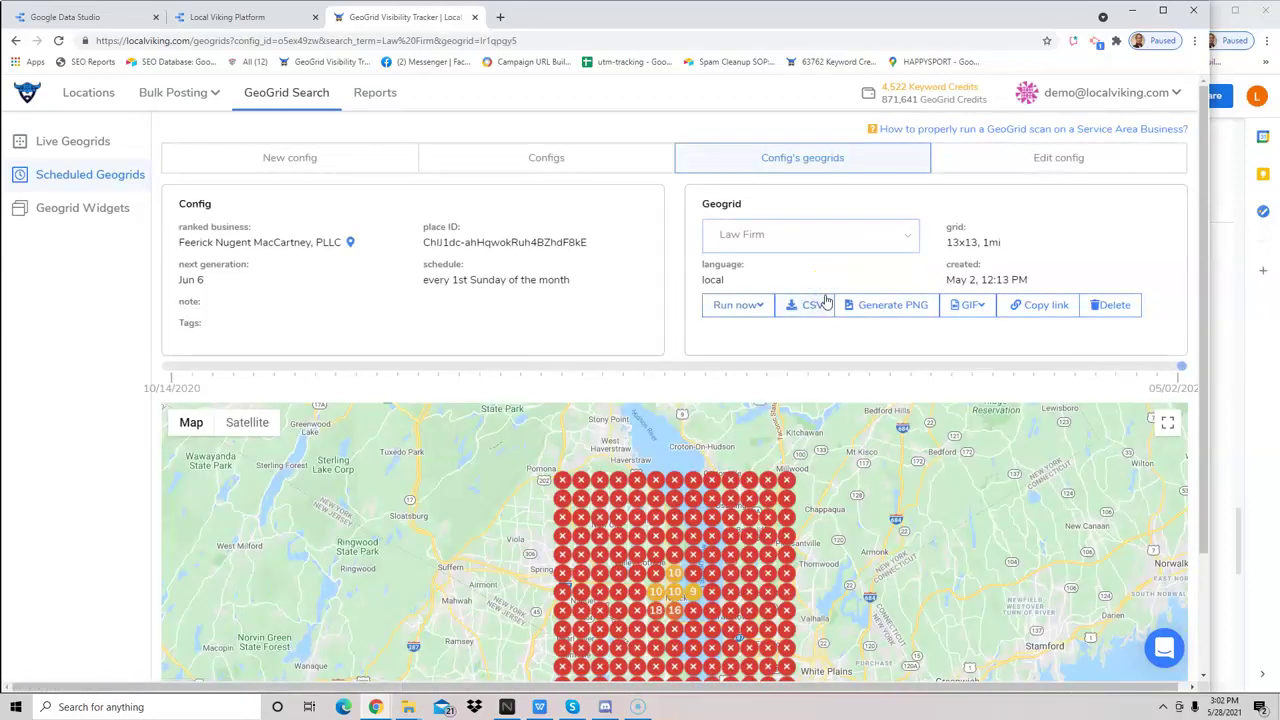
Step: Check the GIF options of the Law Firm geogrid and the guide's notes on generated PNGs and GIFs
{"action": "left_click", "coordinate": [982, 312]}
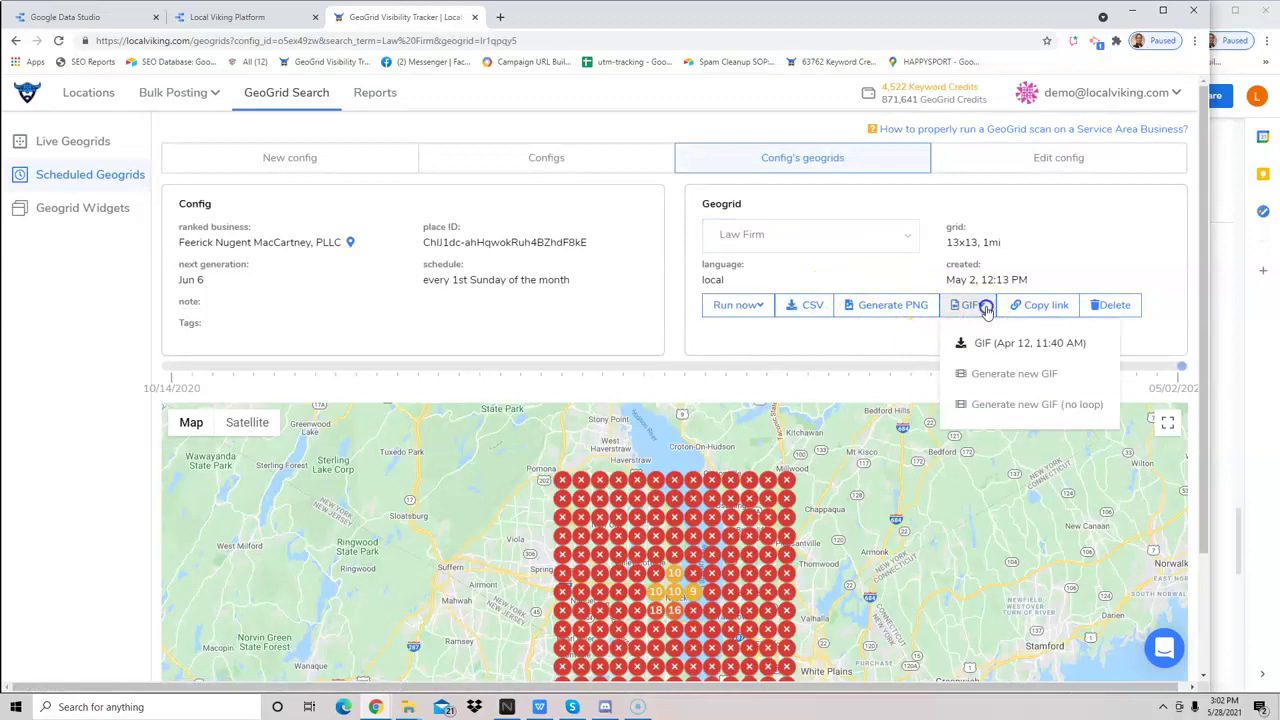
{"action": "left_click", "coordinate": [985, 312]}
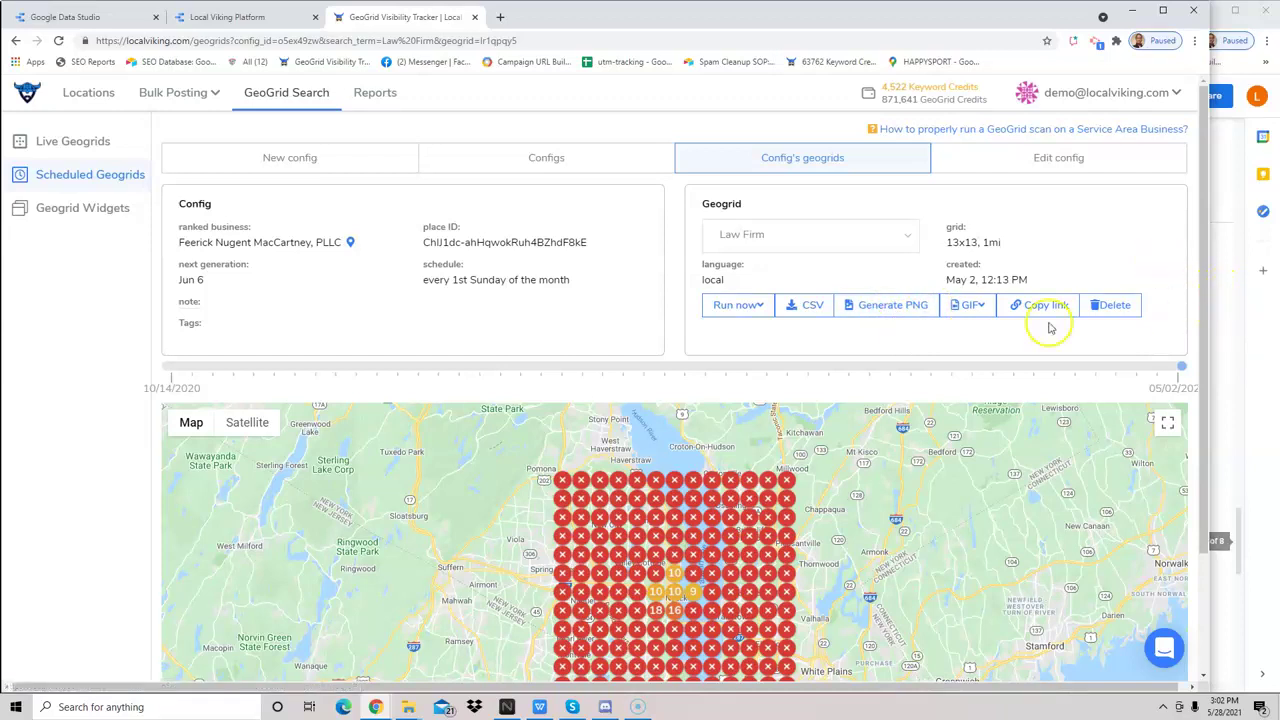
{"action": "left_click", "coordinate": [1248, 423]}
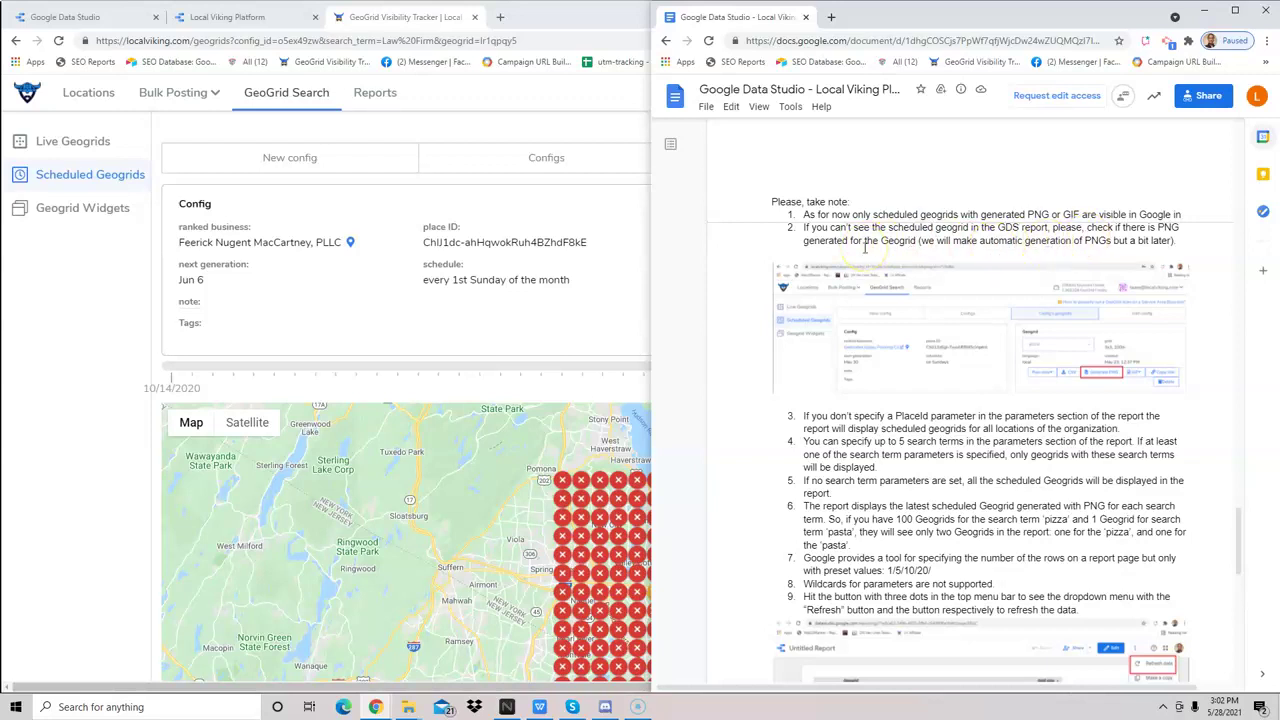
{"action": "left_click", "coordinate": [562, 201]}
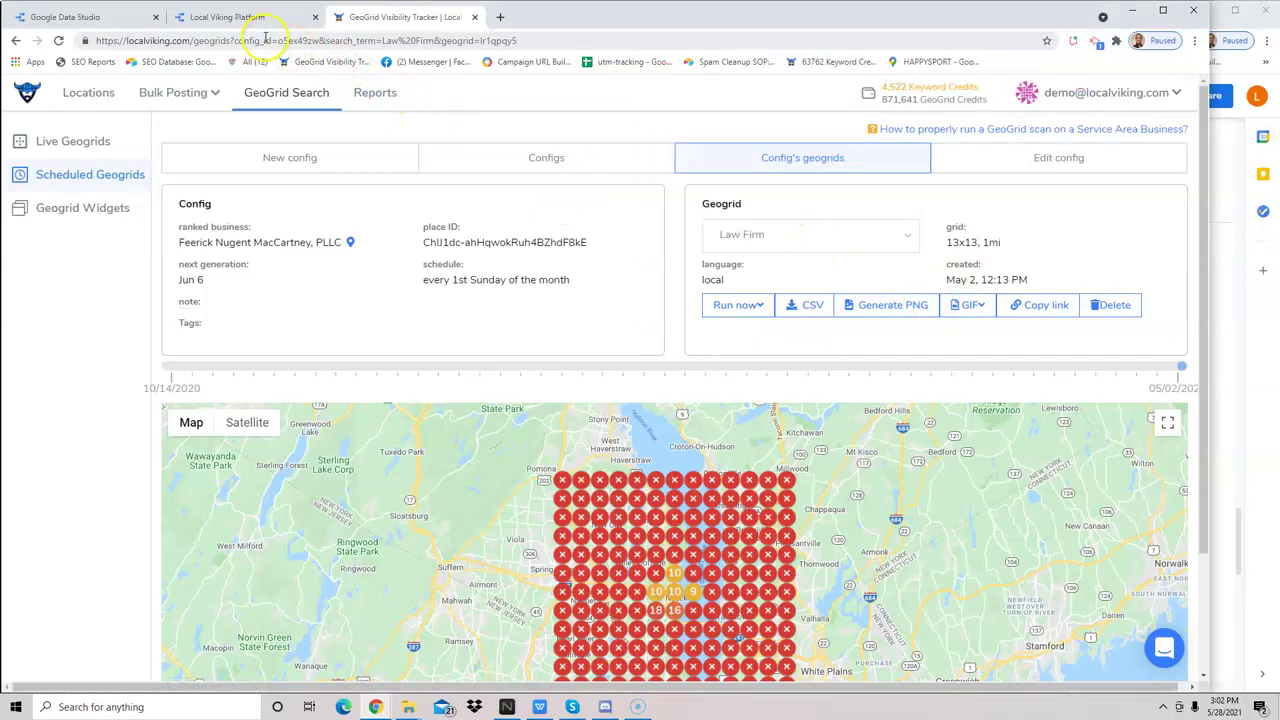
Step: Narrow the browser window beside the guide and compare the guide's Place ID and search term notes with the Local Viking Platform data source parameters
{"action": "left_click", "coordinate": [229, 16]}
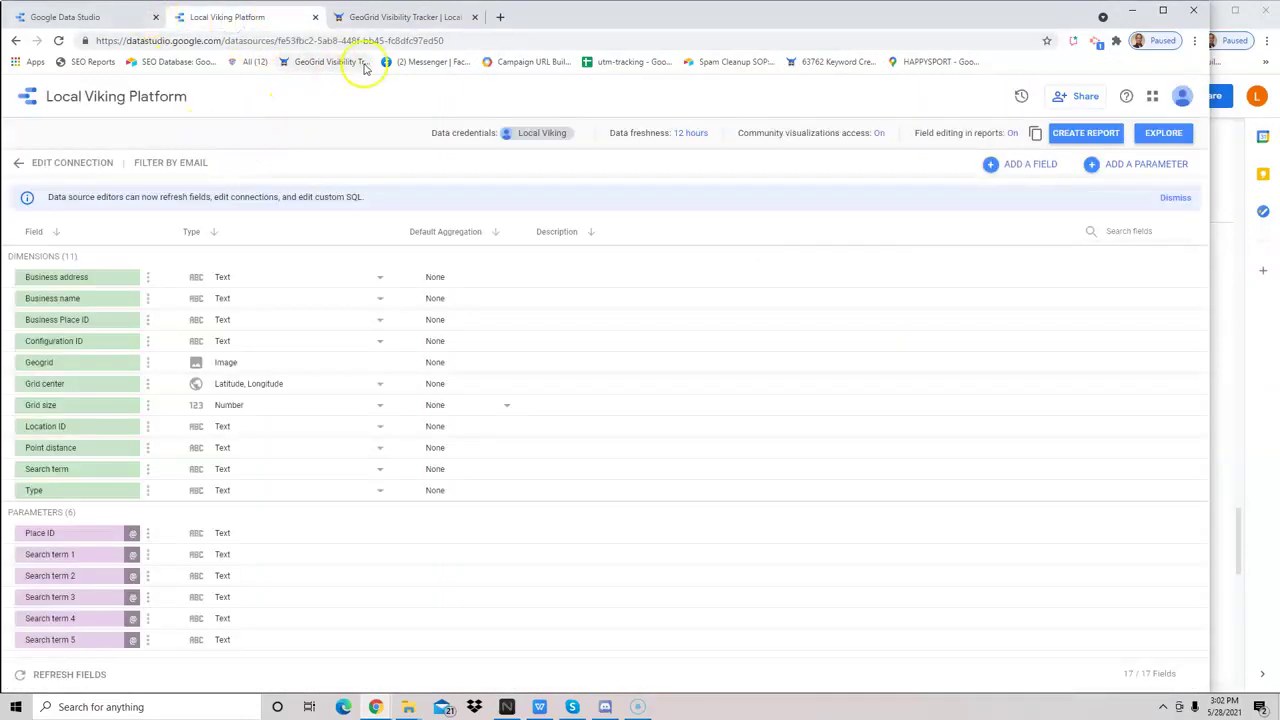
{"action": "left_click", "coordinate": [404, 18]}
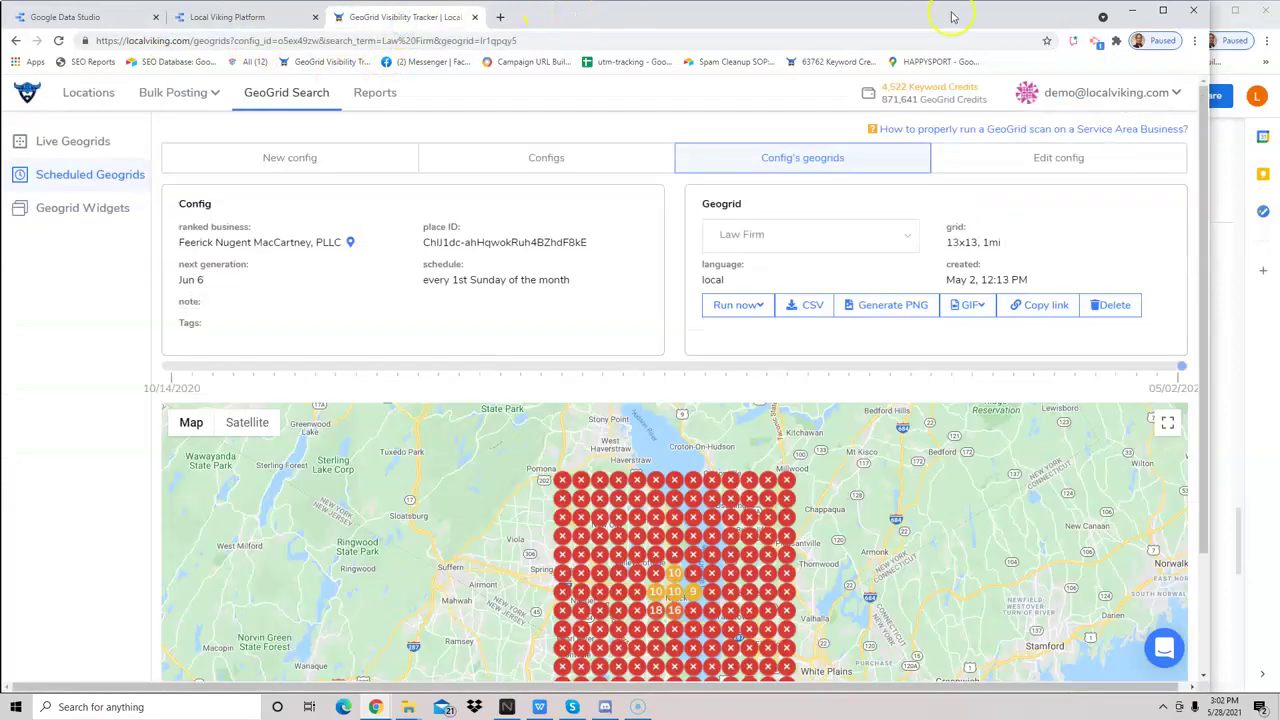
{"action": "left_click_drag", "start_coordinate": [1207, 60], "coordinate": [838, 77]}
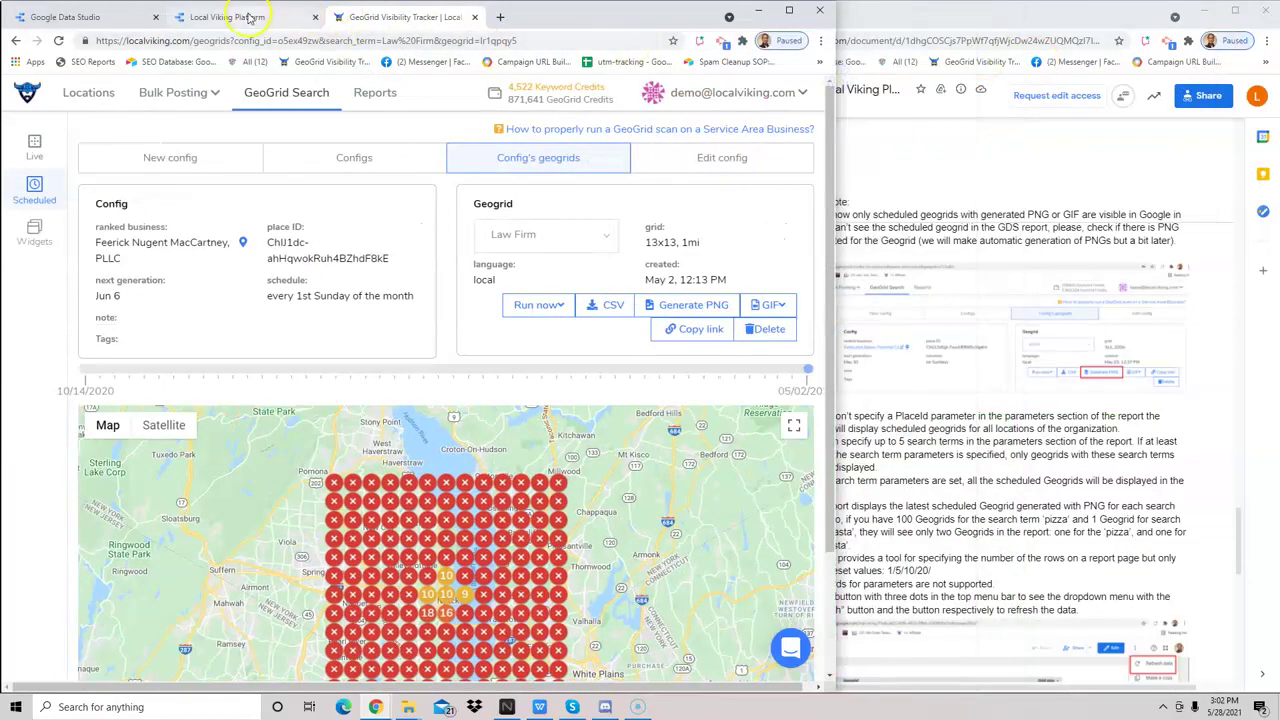
{"action": "left_click", "coordinate": [993, 454]}
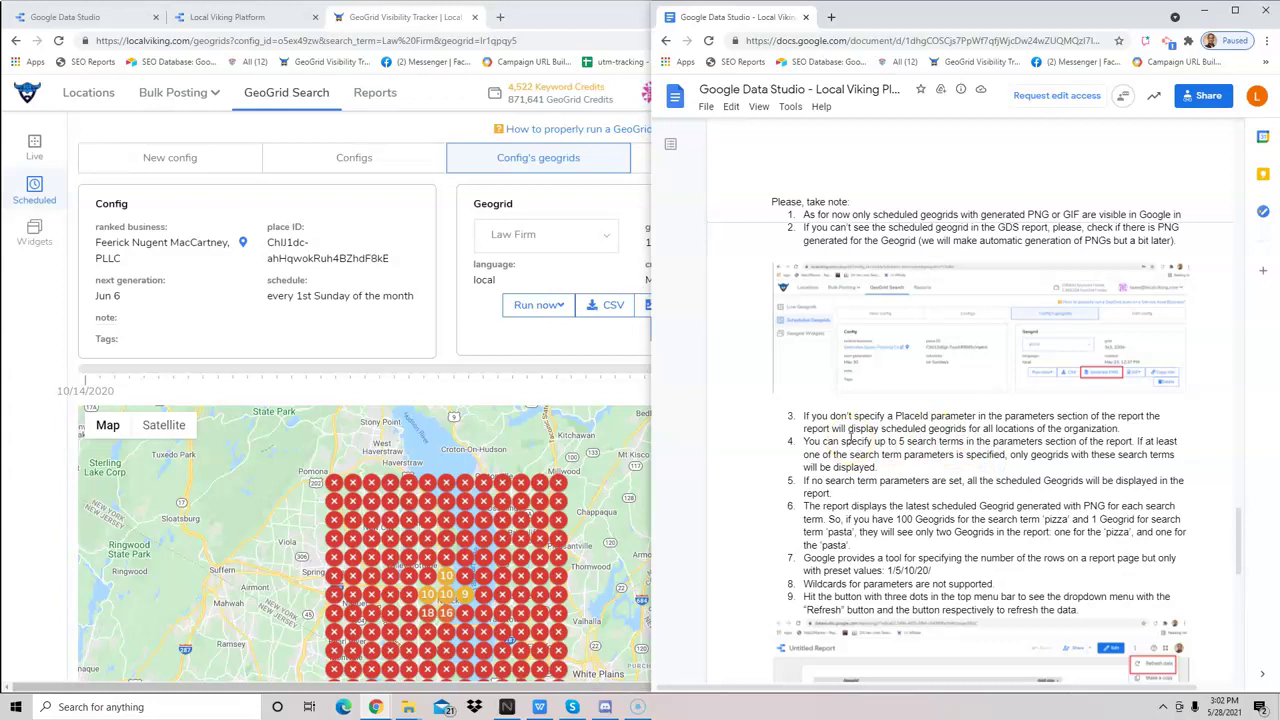
{"action": "left_click", "coordinate": [240, 18]}
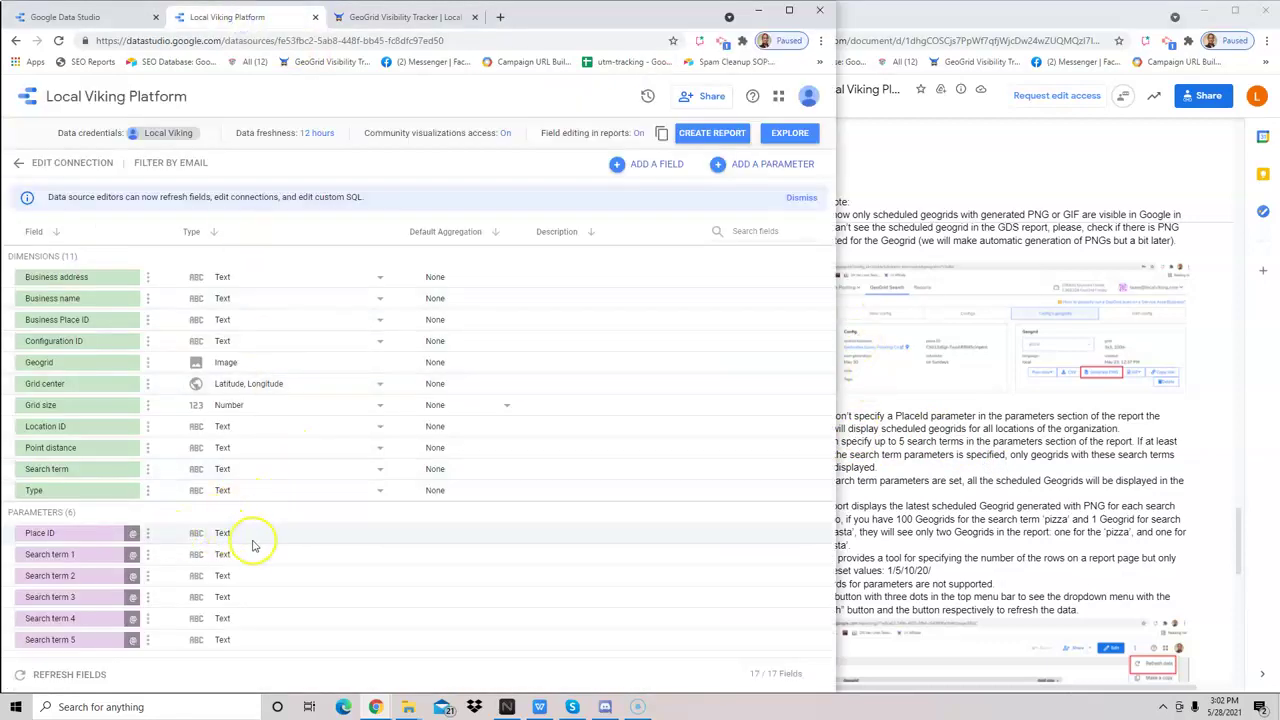
{"action": "left_click", "coordinate": [1022, 520]}
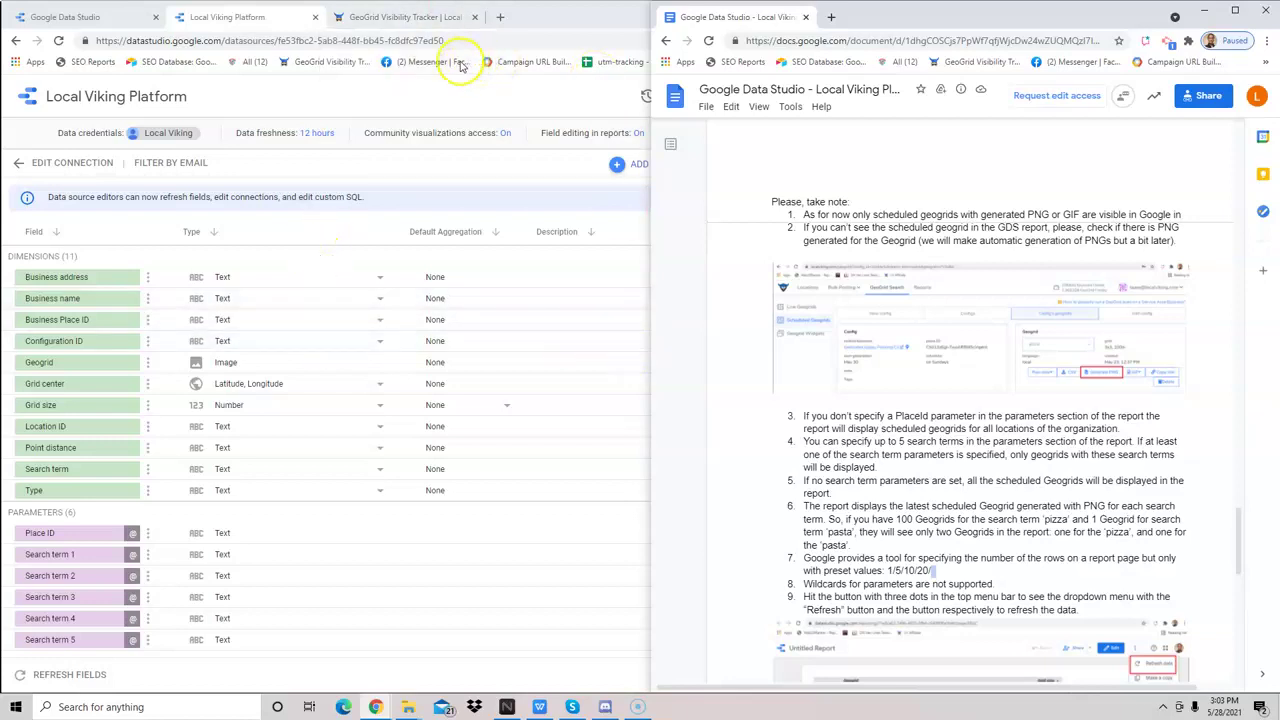
Step: Look up the search terms available for the config's geogrids and compare them with the search term parameters in the data source
{"action": "left_click", "coordinate": [420, 17]}
{"action": "left_click", "coordinate": [522, 238]}
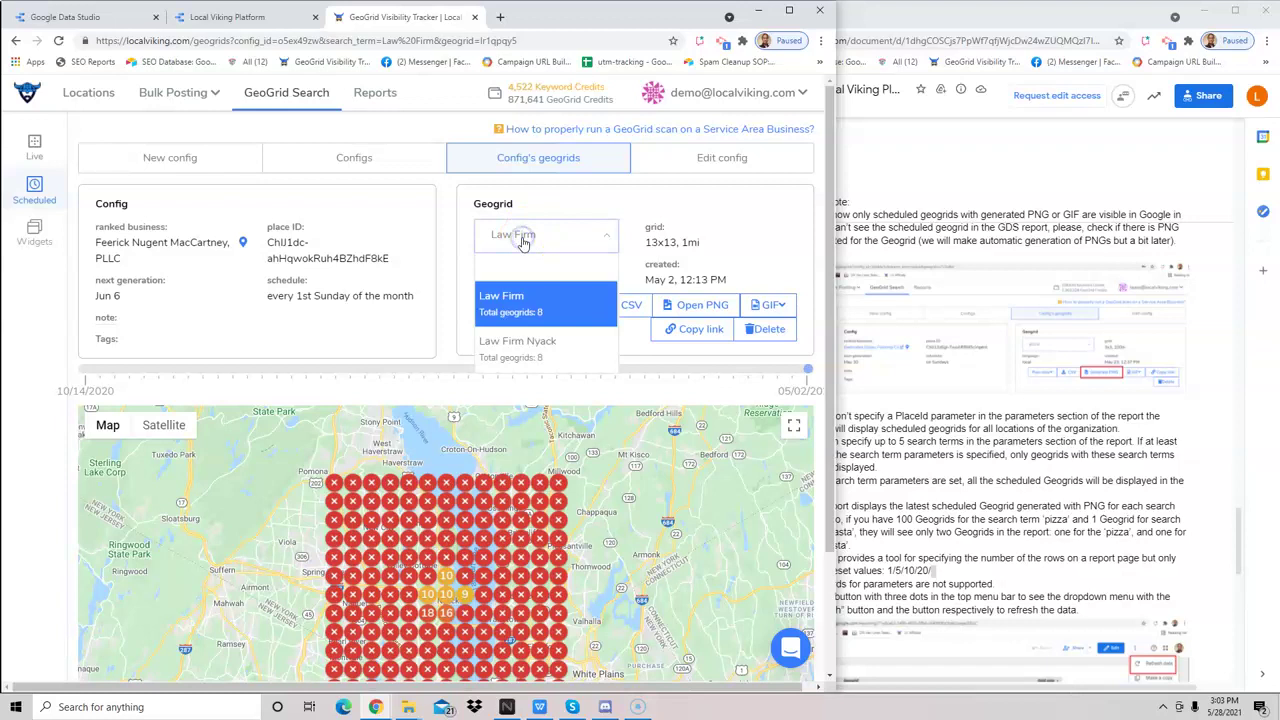
{"action": "left_click", "coordinate": [550, 352]}
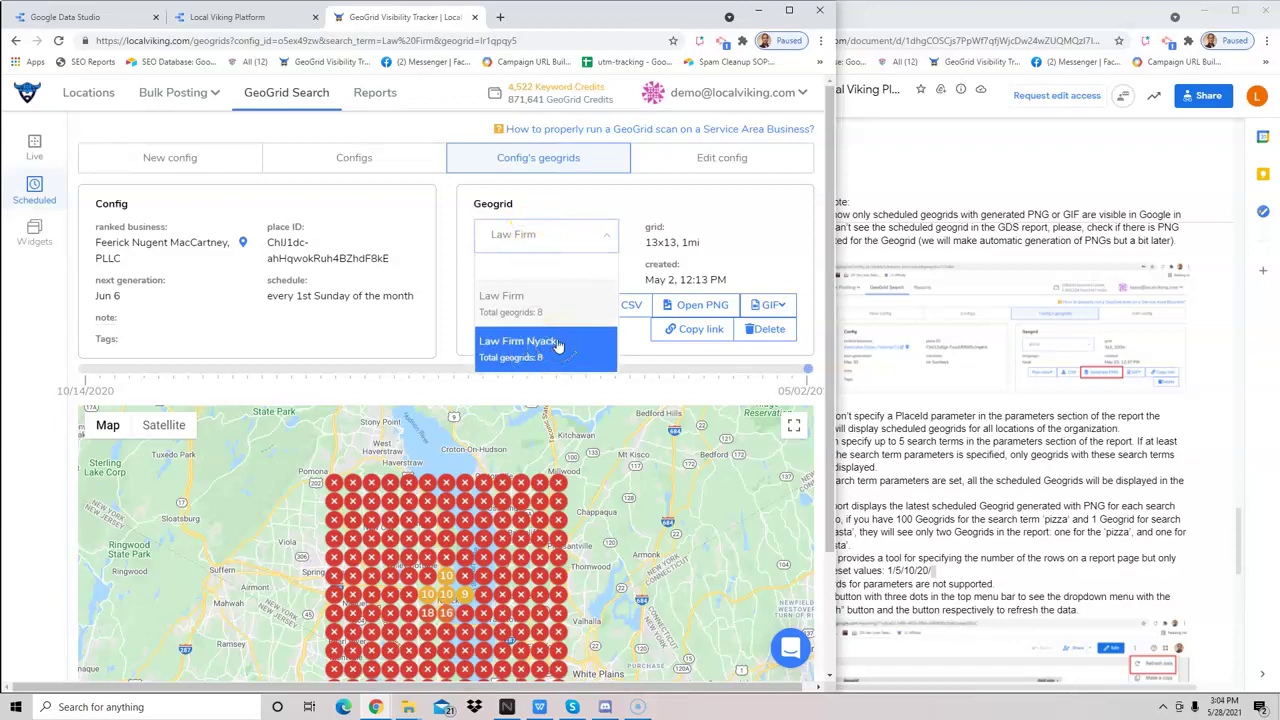
{"action": "left_click", "coordinate": [557, 345]}
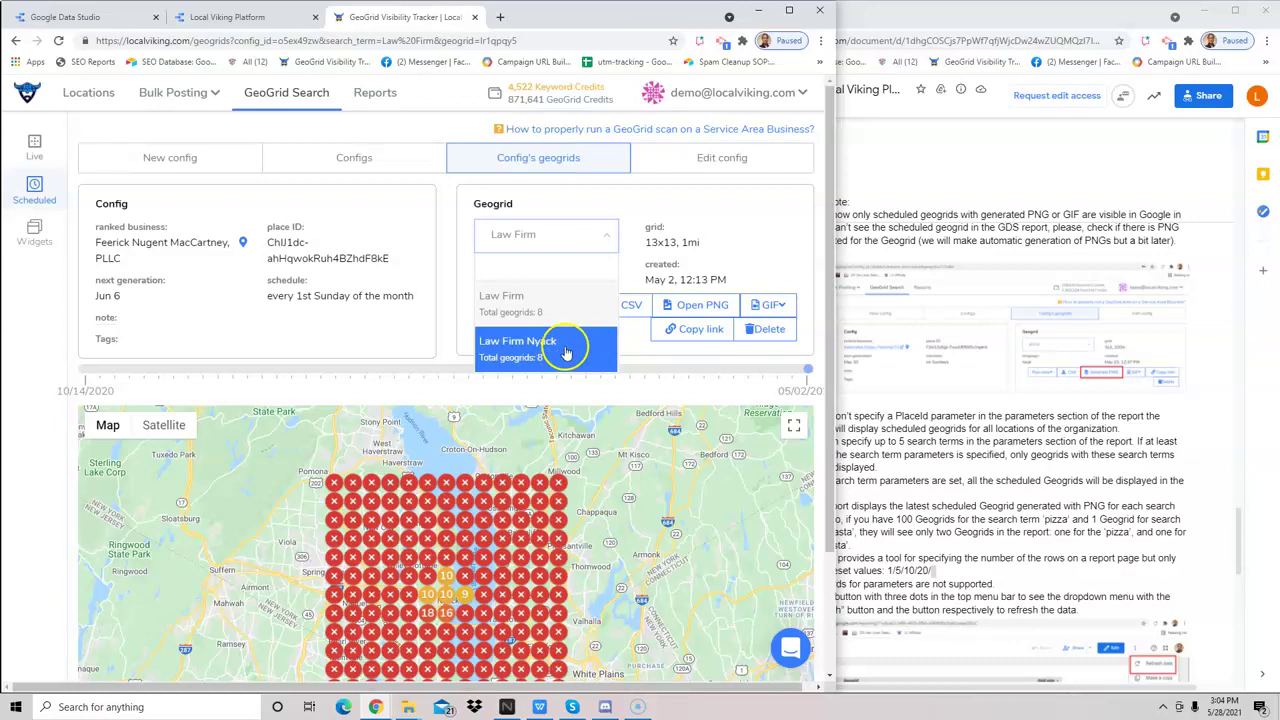
{"action": "left_click", "coordinate": [248, 17]}
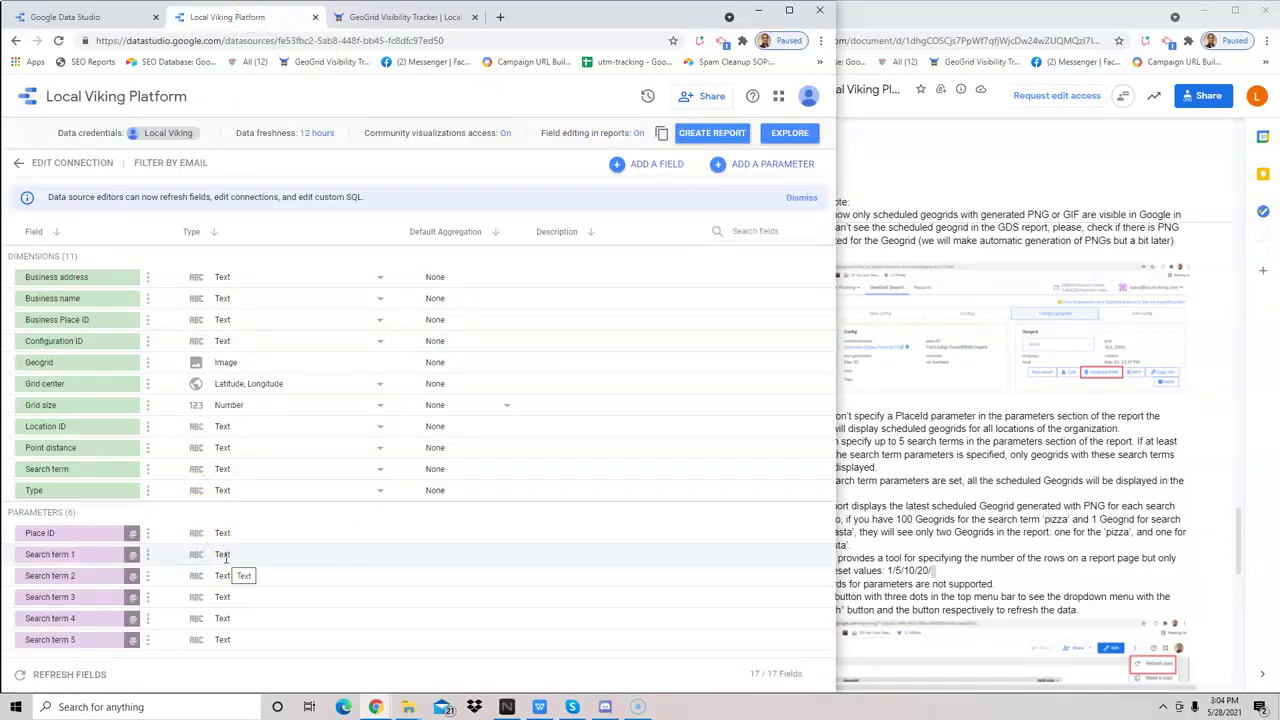
Step: Read the guide's notes on unset search term parameters and check how many geogrids exist for Law Firm and Law Firm Nyack
{"action": "left_click", "coordinate": [920, 480]}
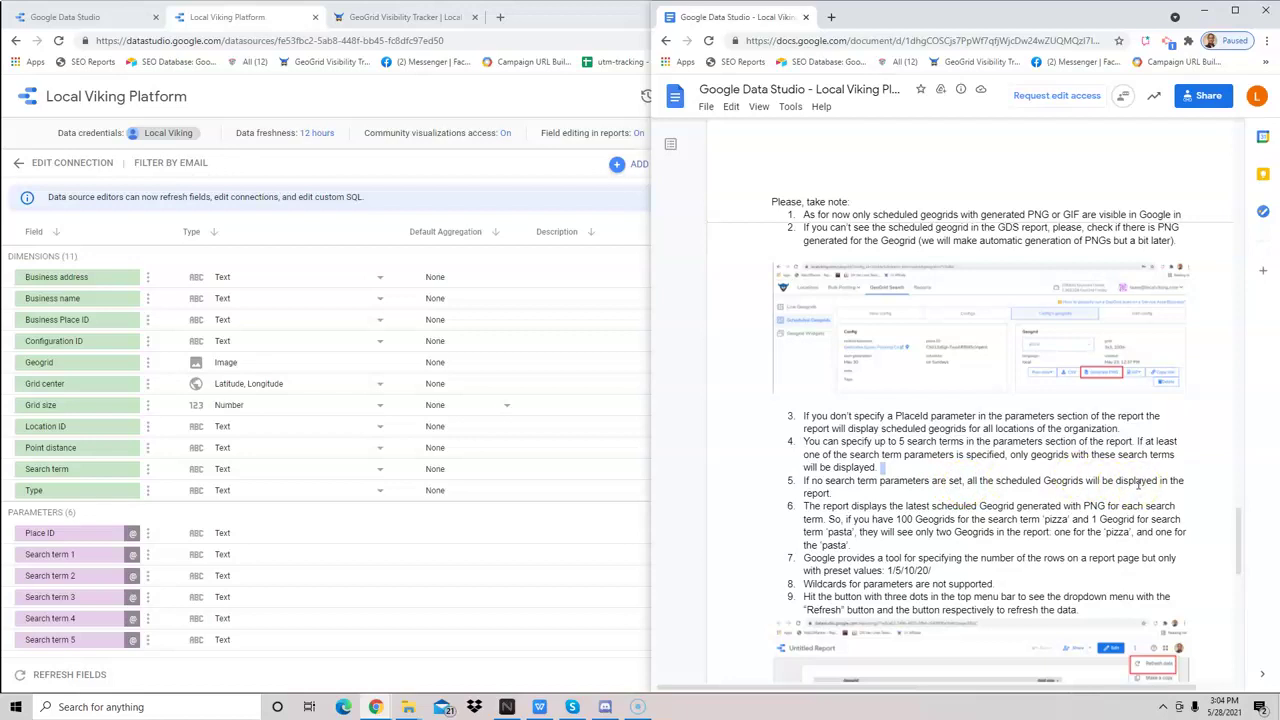
{"action": "scroll", "coordinate": [1138, 485], "scroll_direction": "down", "scroll_amount": 3}
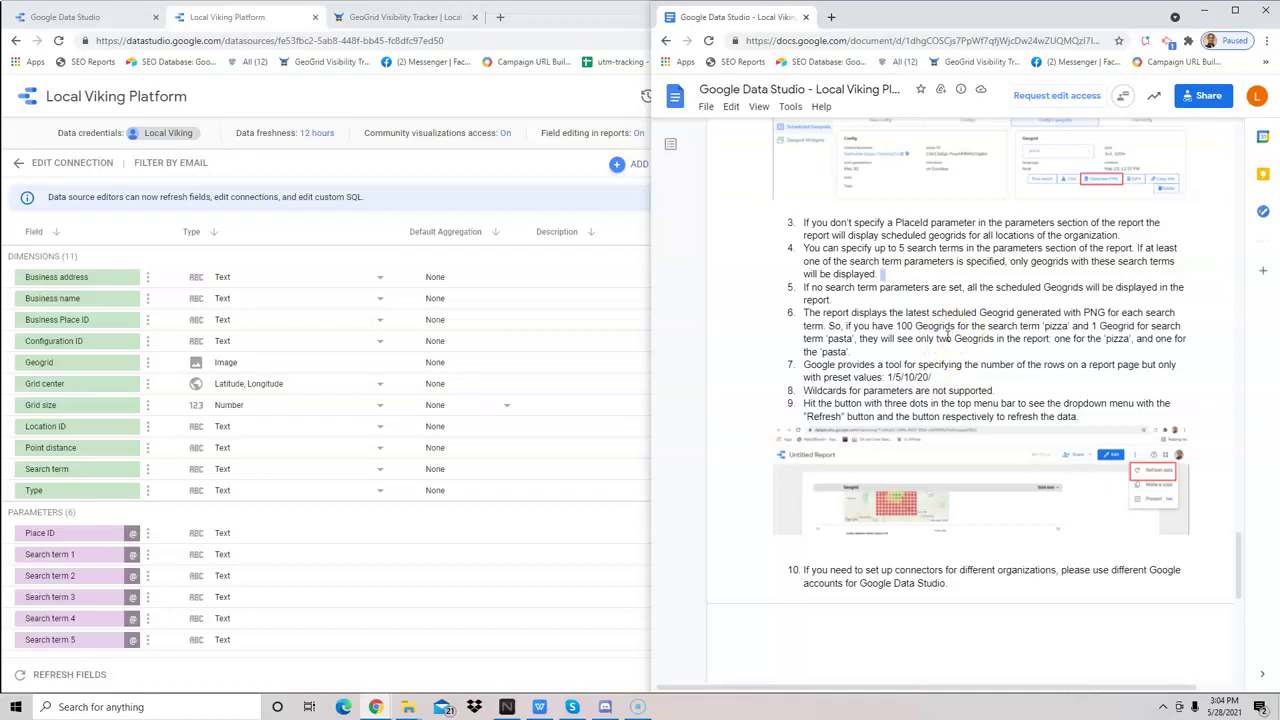
{"action": "left_click", "coordinate": [376, 18]}
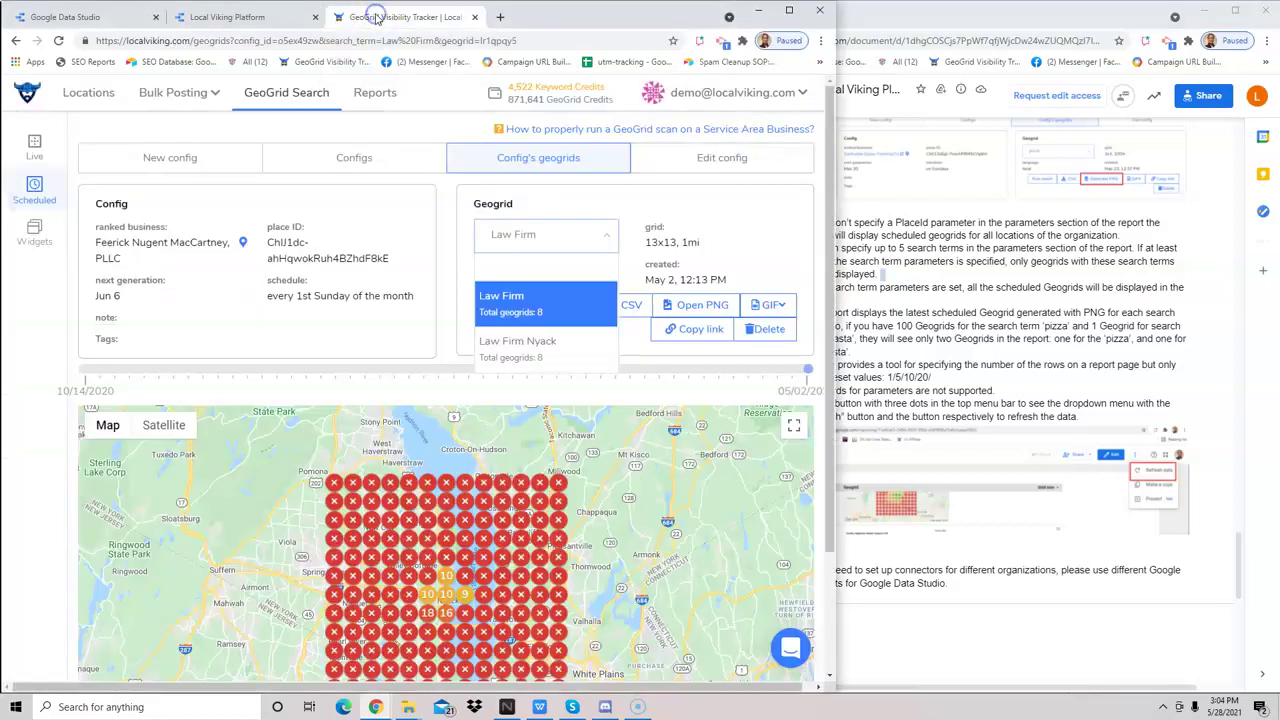
{"action": "left_click", "coordinate": [743, 268]}
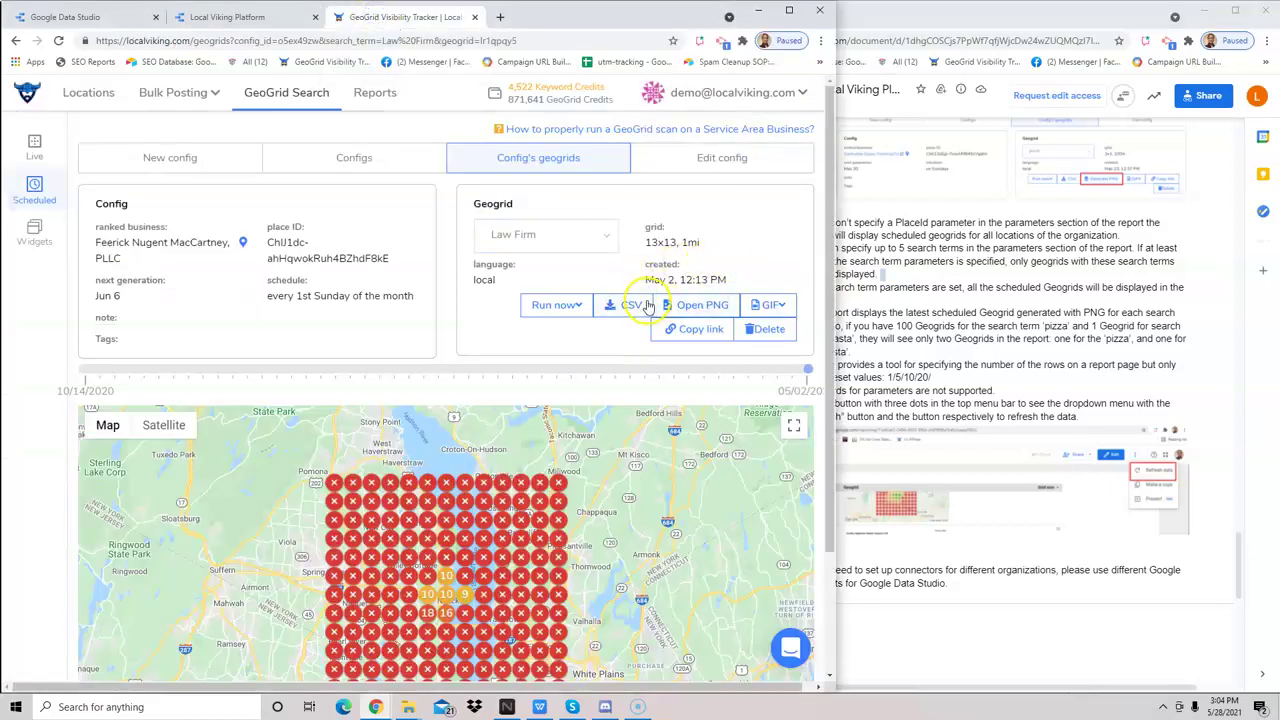
{"action": "left_click", "coordinate": [580, 240]}
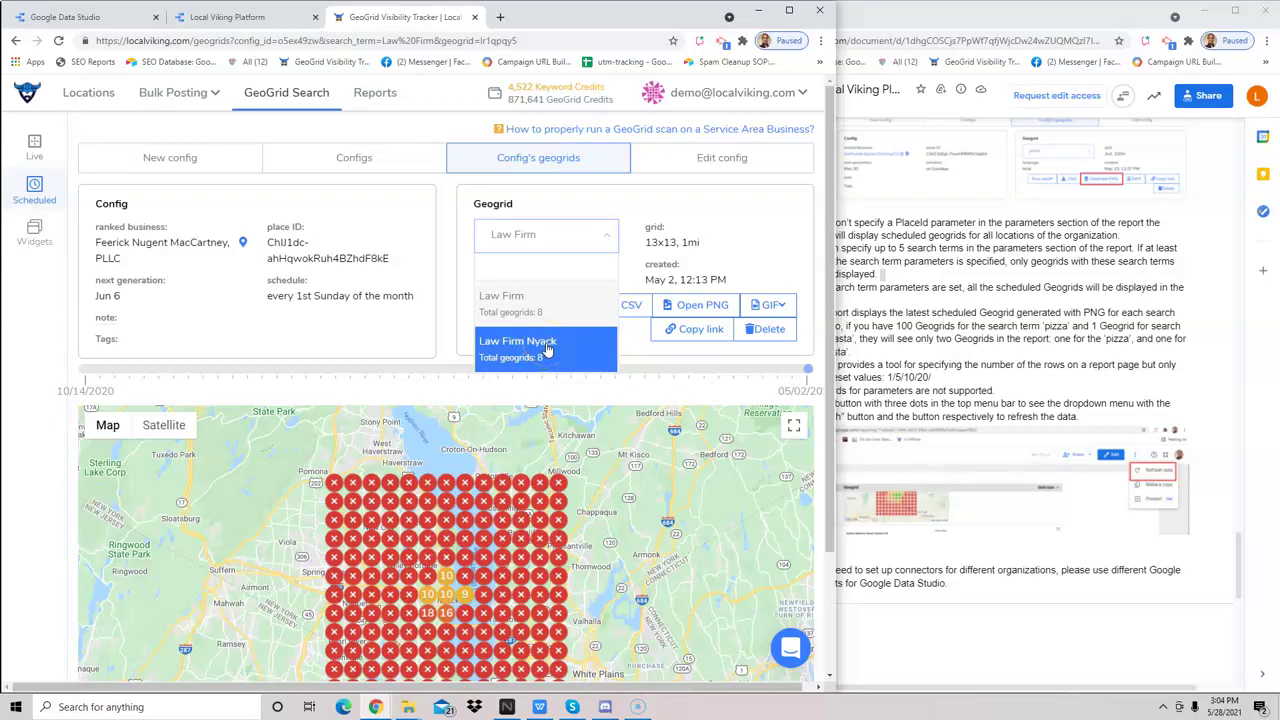
{"action": "left_click", "coordinate": [571, 307]}
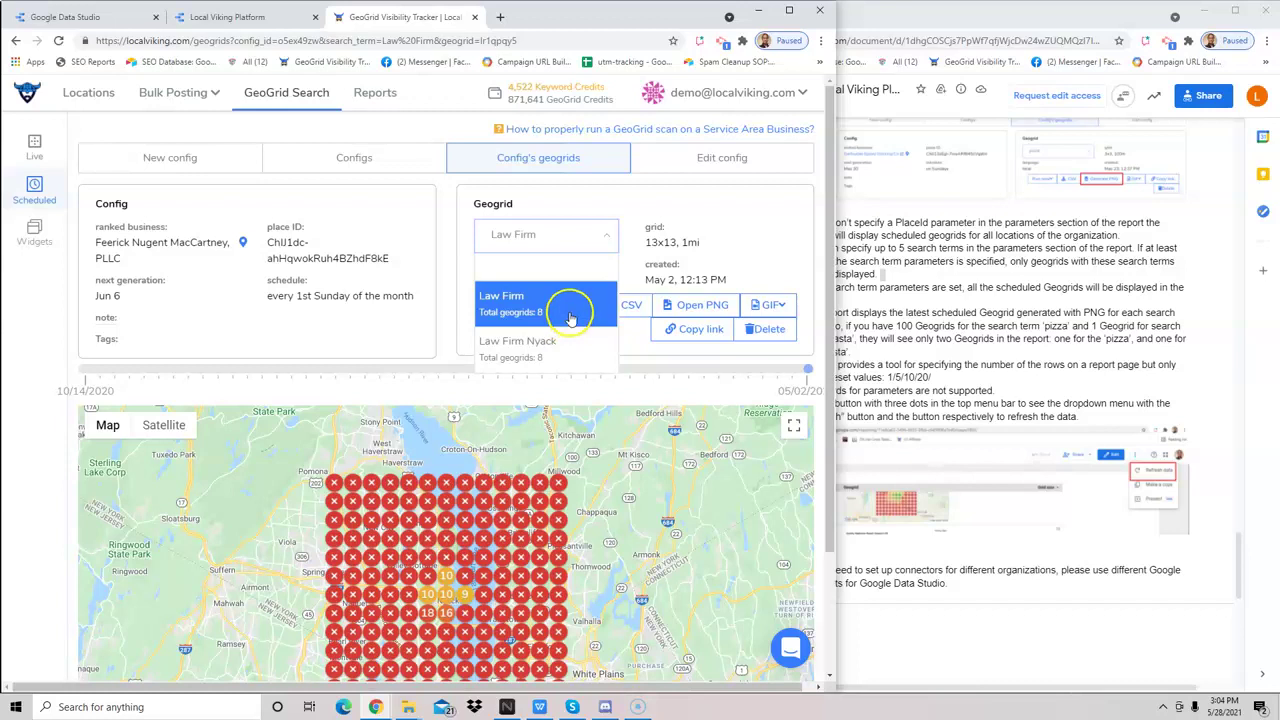
{"action": "left_click", "coordinate": [549, 318]}
{"action": "left_click", "coordinate": [545, 358]}
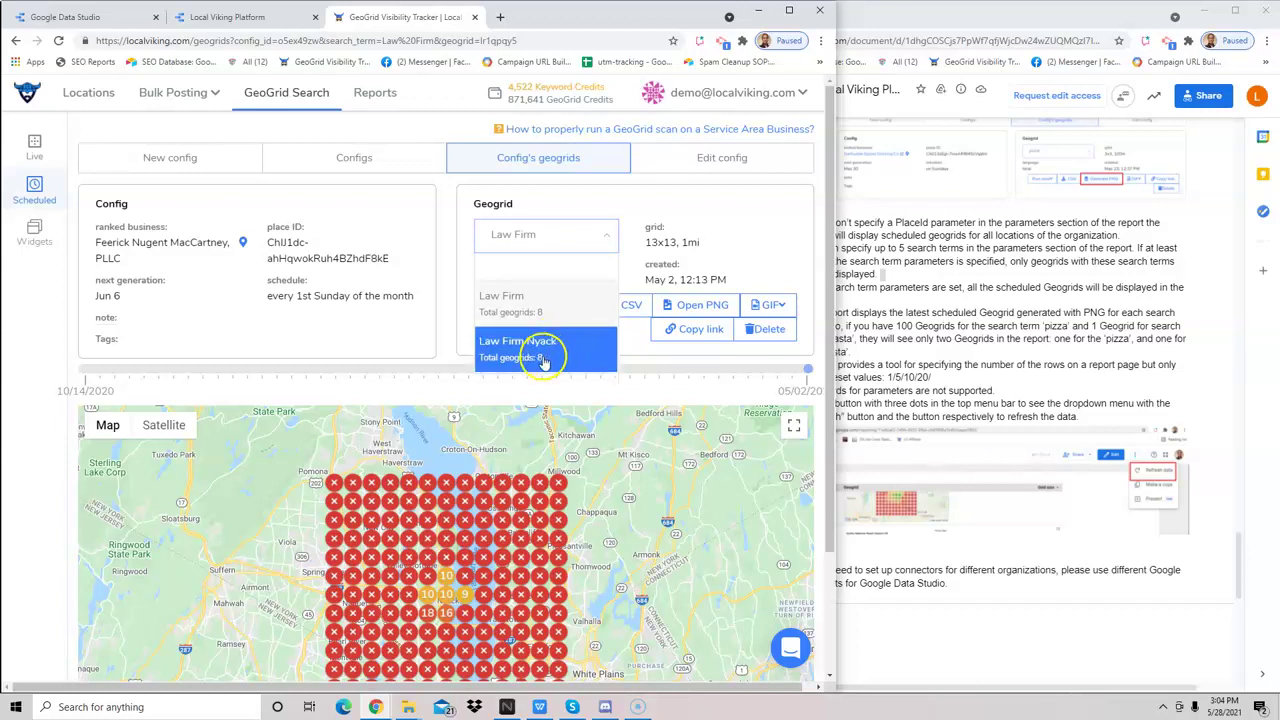
{"action": "left_click", "coordinate": [788, 263]}
Step: Read the guide's note on which scheduled geogrids the report displays for each search term, including the pizza and pasta example
{"action": "left_click", "coordinate": [944, 296]}
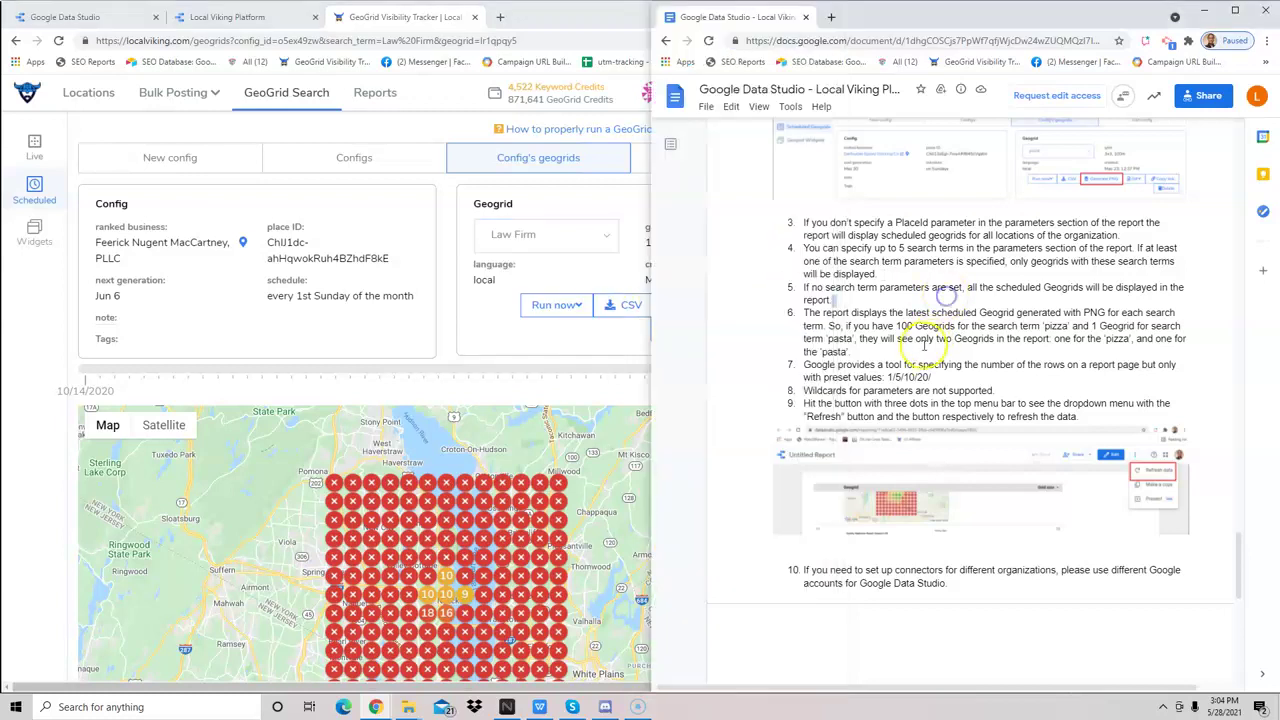
{"action": "left_click", "coordinate": [1002, 326]}
{"action": "left_click", "coordinate": [995, 340]}
{"action": "left_click", "coordinate": [953, 349]}
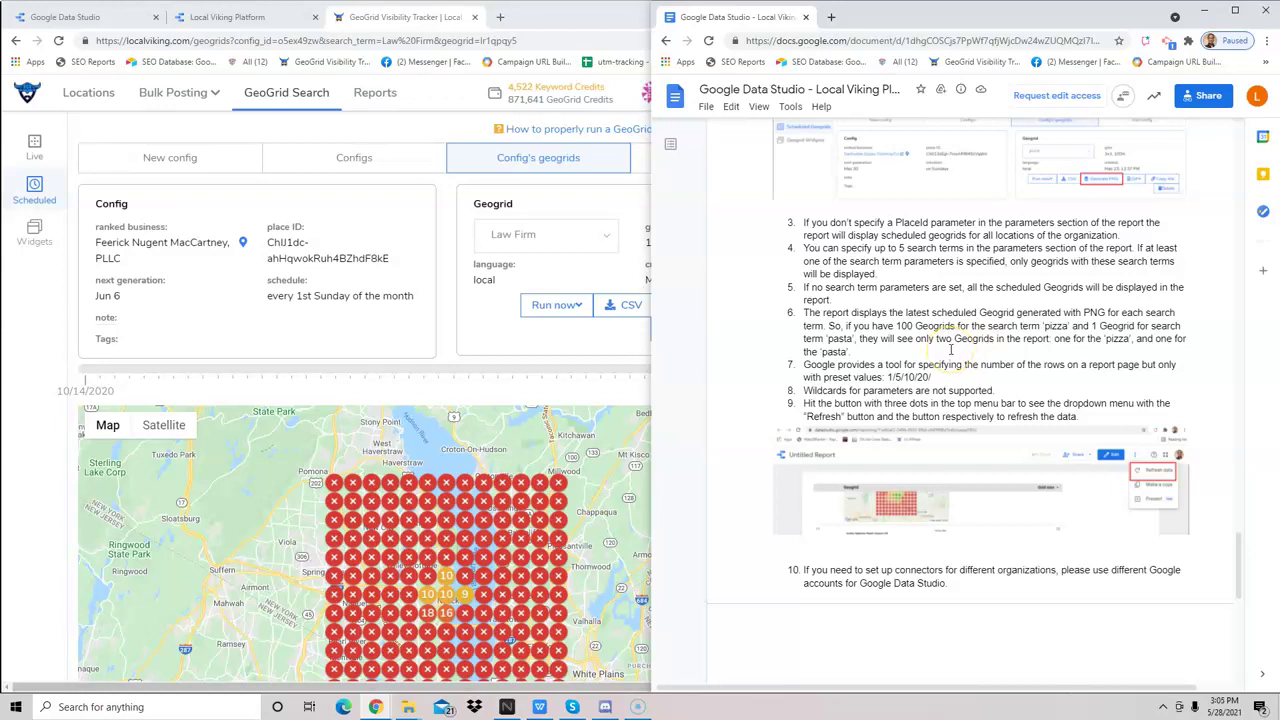
{"action": "left_click", "coordinate": [929, 347]}
{"action": "left_click", "coordinate": [872, 338]}
{"action": "left_click", "coordinate": [917, 337]}
{"action": "left_click", "coordinate": [935, 335]}
Step: Create a new report from the Local Viking Platform data source and approve adding its data to the report
{"action": "left_click", "coordinate": [265, 18]}
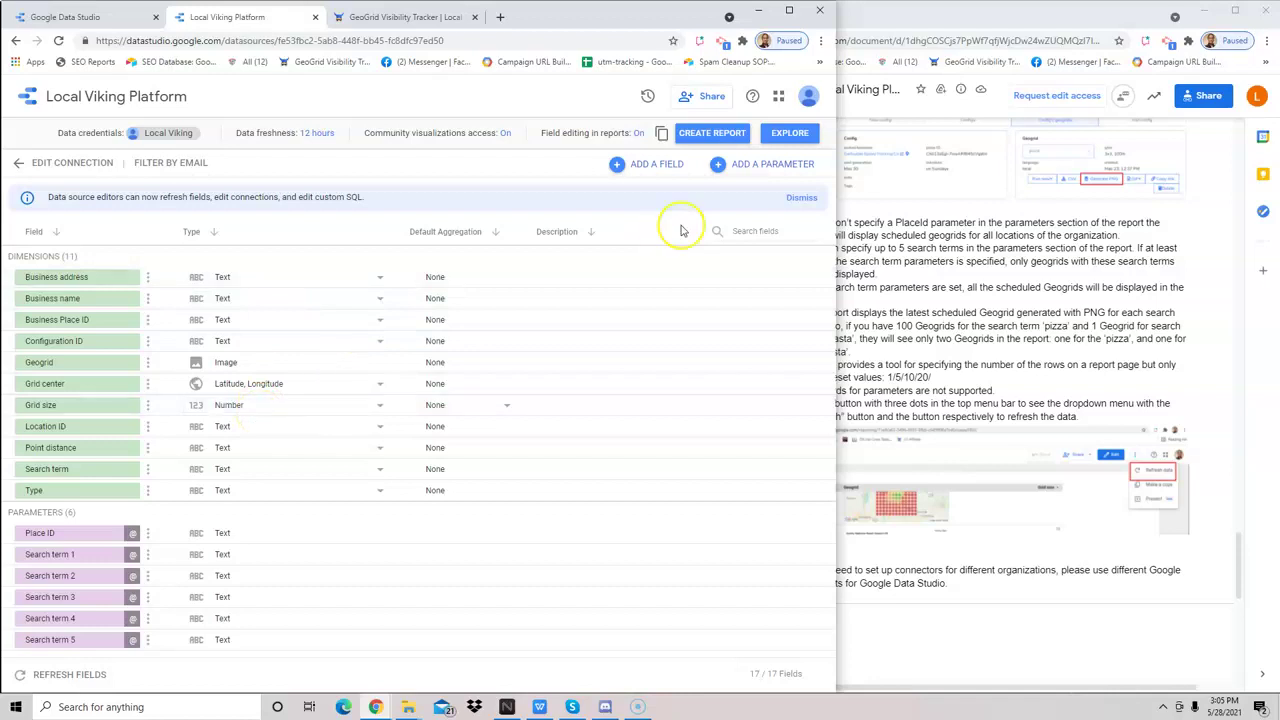
{"action": "left_click", "coordinate": [722, 137]}
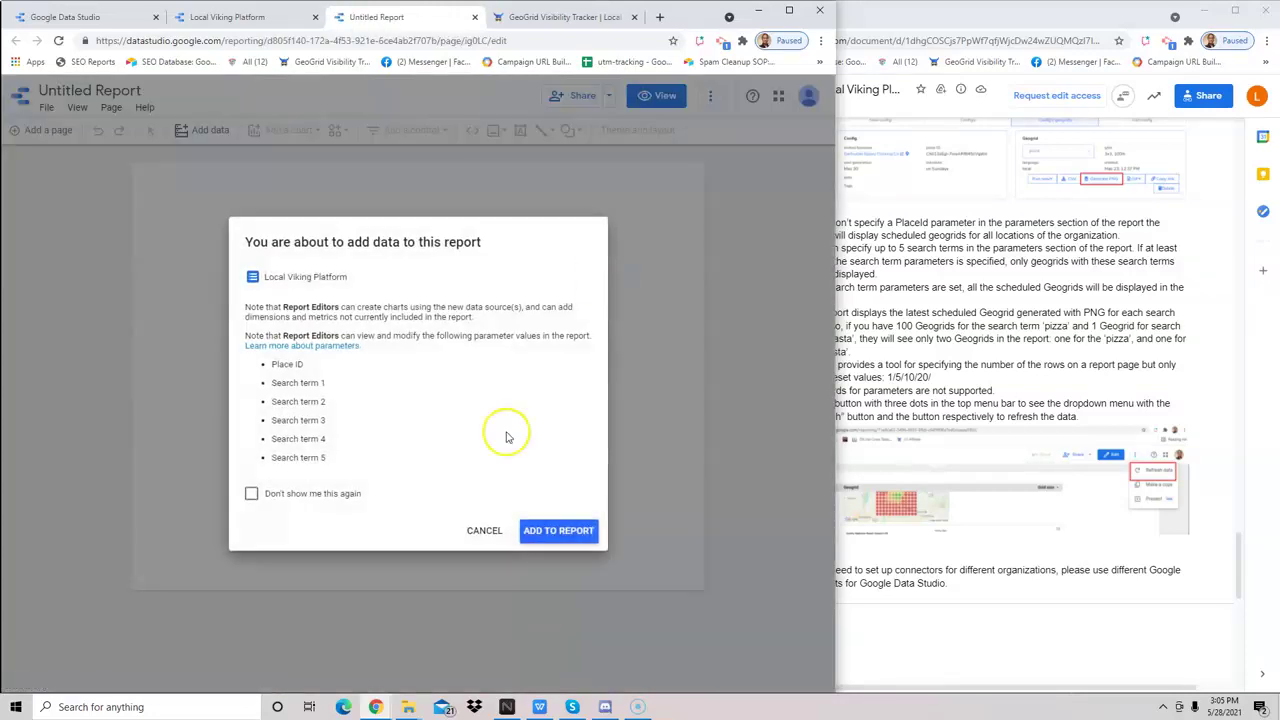
{"action": "left_click", "coordinate": [530, 531]}
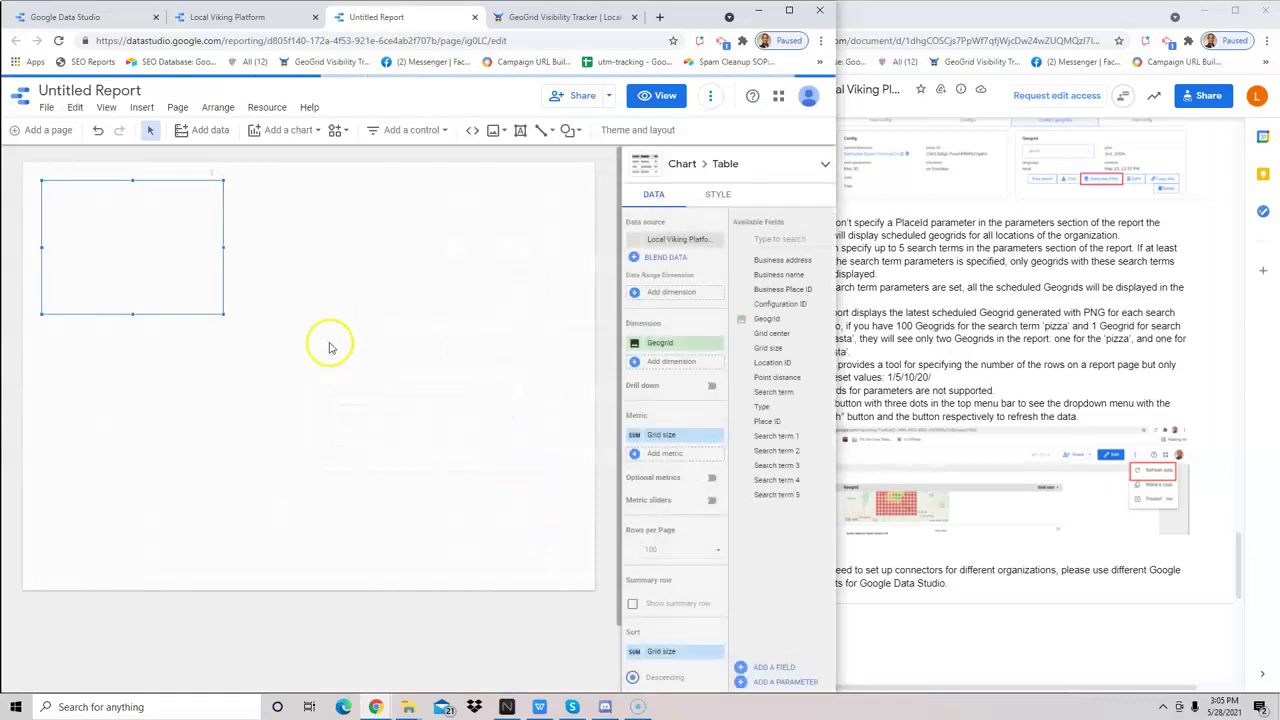
Step: Enlarge the geogrid table to cover about two-thirds of the report page's width and most of its height
{"action": "left_click_drag", "start_coordinate": [220, 312], "coordinate": [443, 543]}
{"action": "left_click", "coordinate": [329, 393]}
{"action": "left_click", "coordinate": [296, 350]}
{"action": "scroll", "coordinate": [296, 350], "scroll_direction": "down", "scroll_amount": 1}
{"action": "scroll", "coordinate": [296, 350], "scroll_direction": "up", "scroll_amount": 1}
{"action": "left_click", "coordinate": [337, 354]}
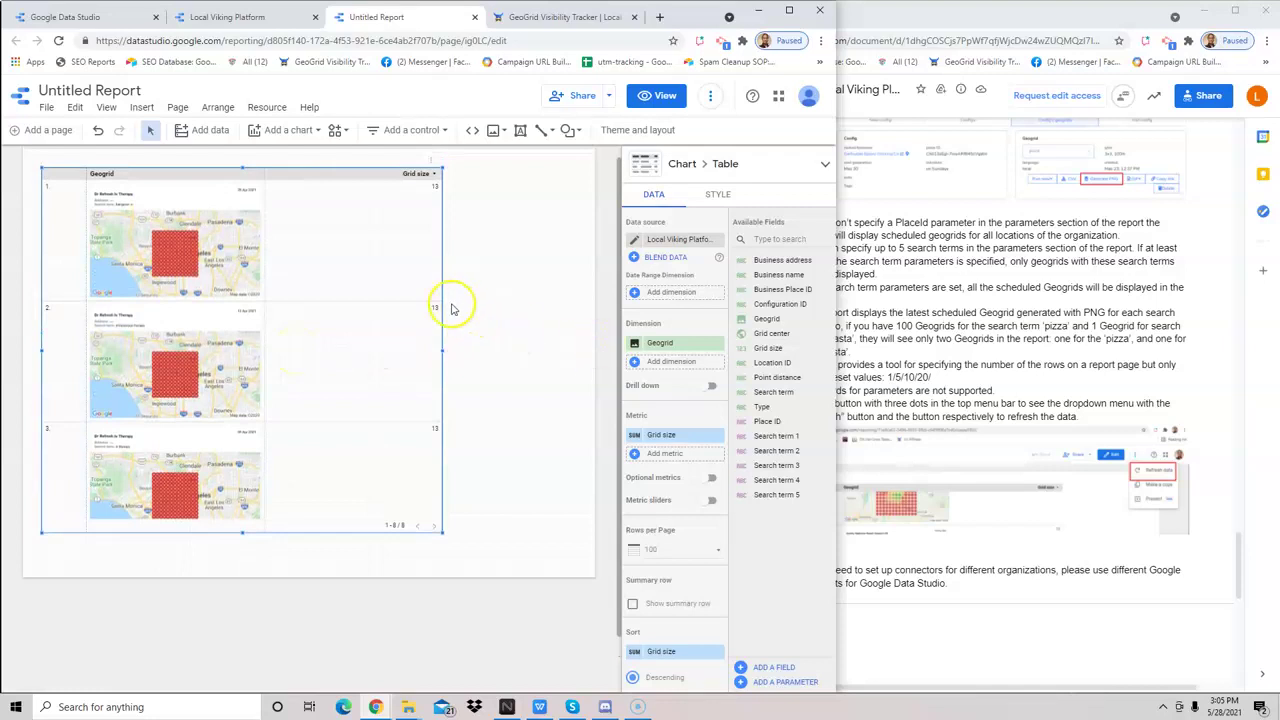
Step: Open the report in view mode, look through all its geogrids, and read the guide's notes on row counts and wildcards
{"action": "left_click", "coordinate": [676, 100]}
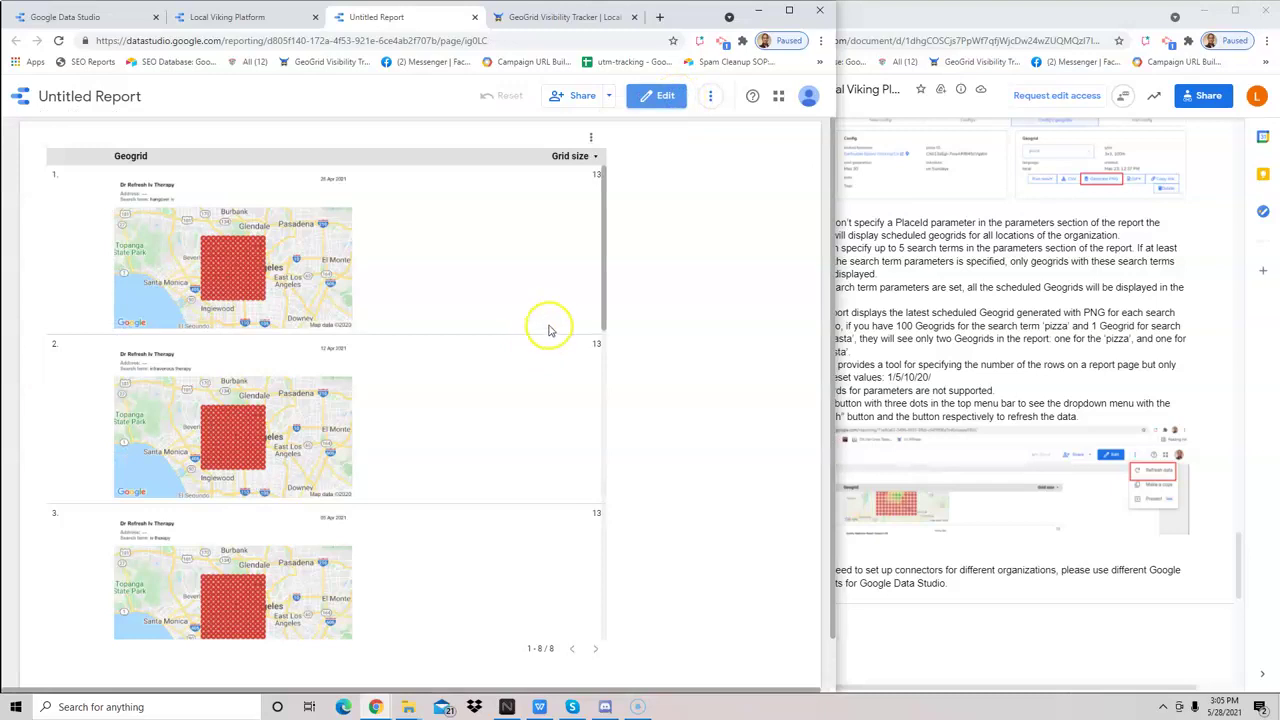
{"action": "scroll", "coordinate": [545, 335], "scroll_direction": "down", "scroll_amount": 5}
{"action": "scroll", "coordinate": [548, 330], "scroll_direction": "down", "scroll_amount": 3}
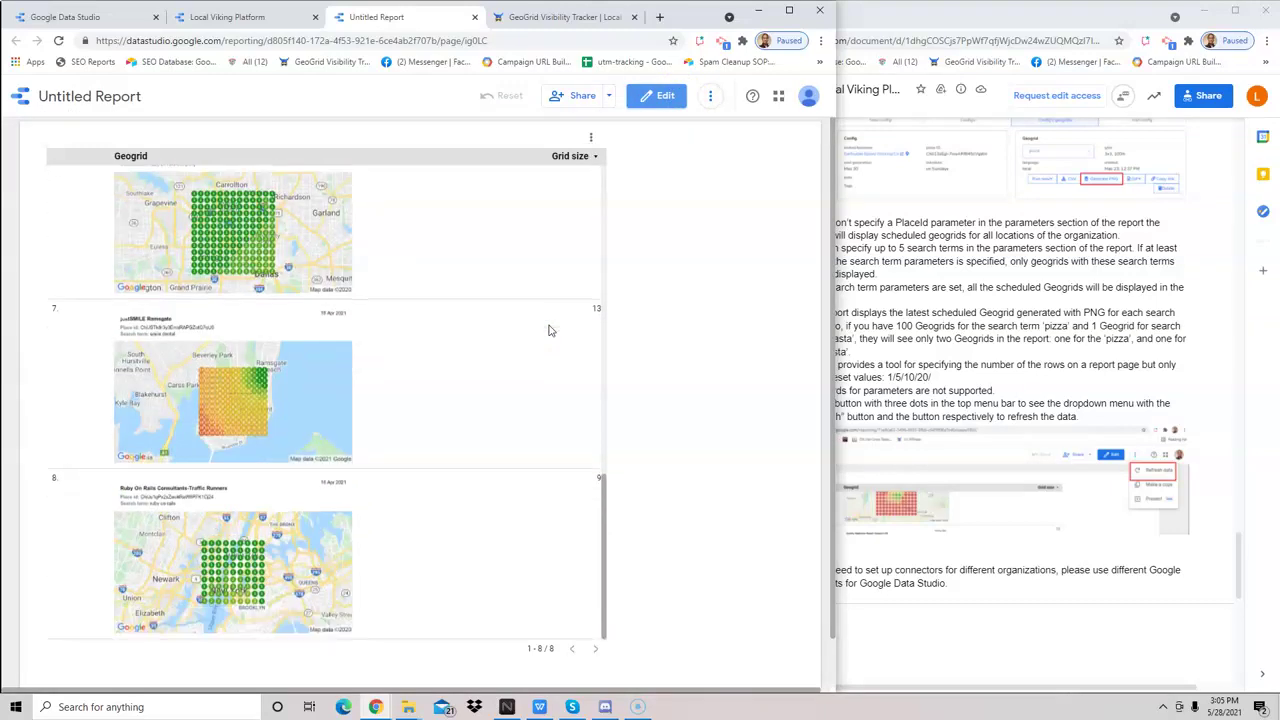
{"action": "scroll", "coordinate": [548, 330], "scroll_direction": "up", "scroll_amount": 6}
{"action": "scroll", "coordinate": [548, 330], "scroll_direction": "up", "scroll_amount": 3}
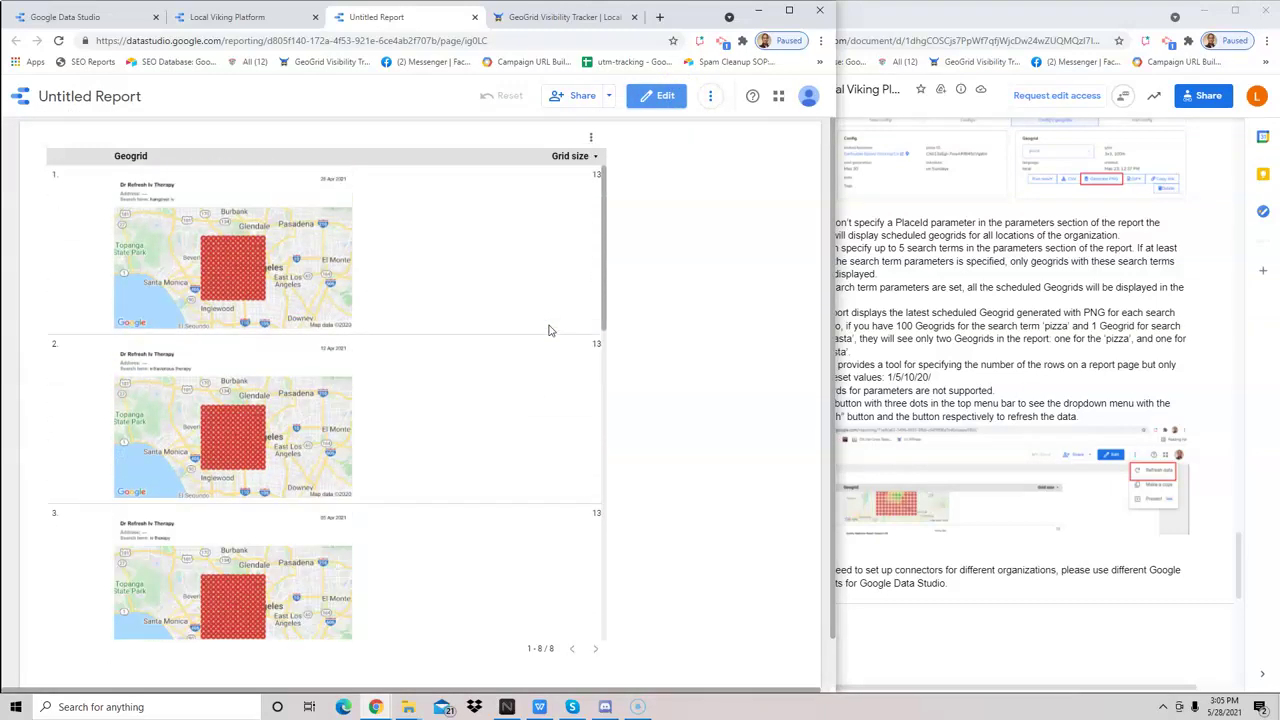
{"action": "left_click", "coordinate": [1090, 316]}
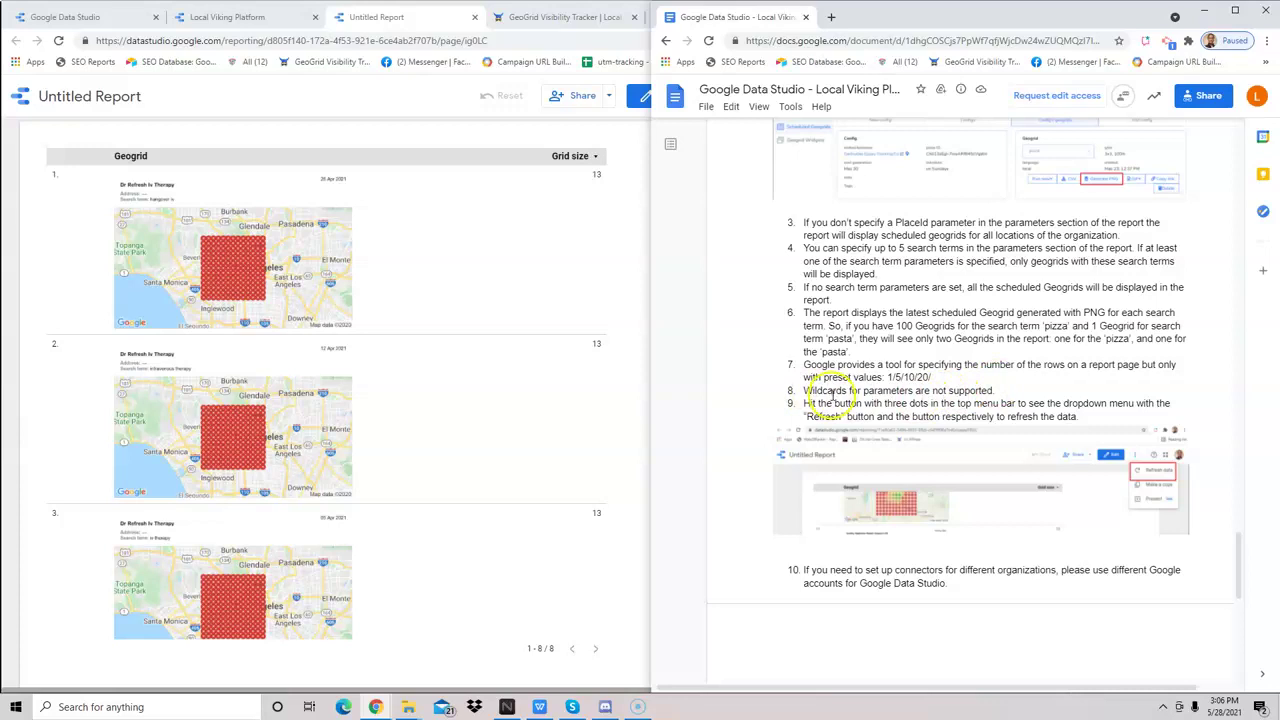
{"action": "left_click", "coordinate": [500, 133]}
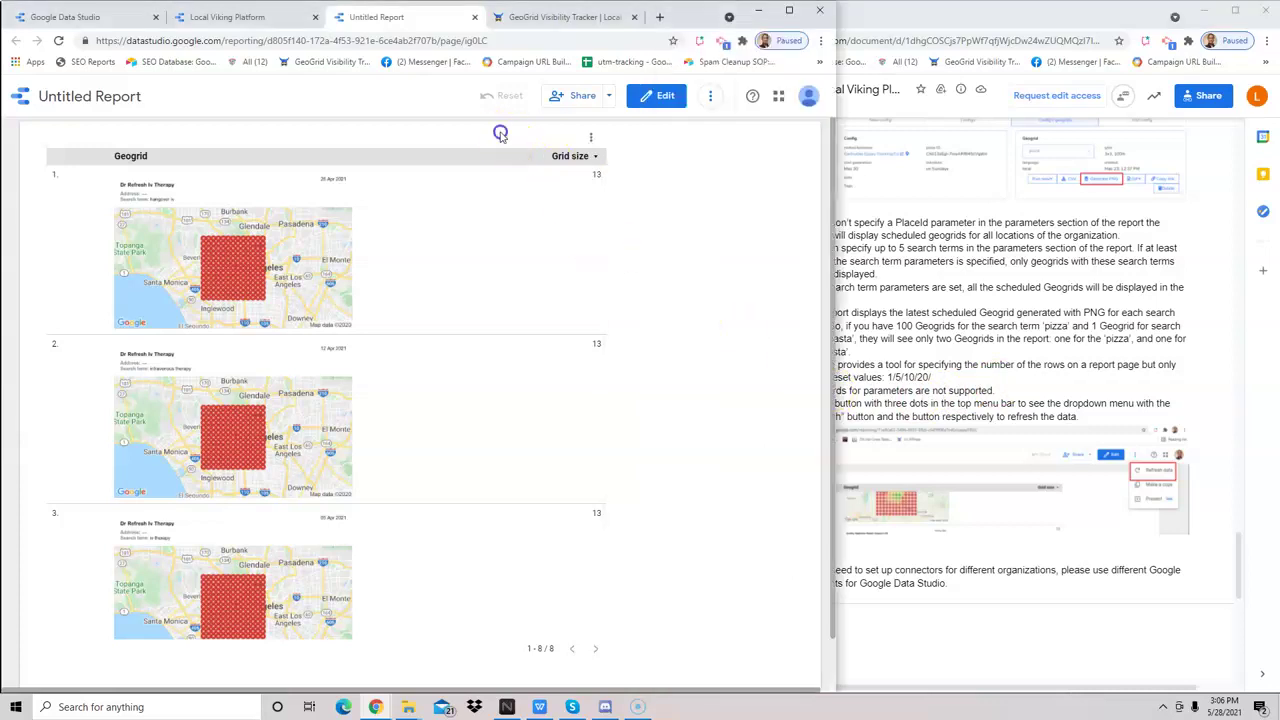
Step: Narrow the report window so the guide's notes are fully readable, and refresh the report's data as note 9 describes
{"action": "left_click", "coordinate": [711, 98]}
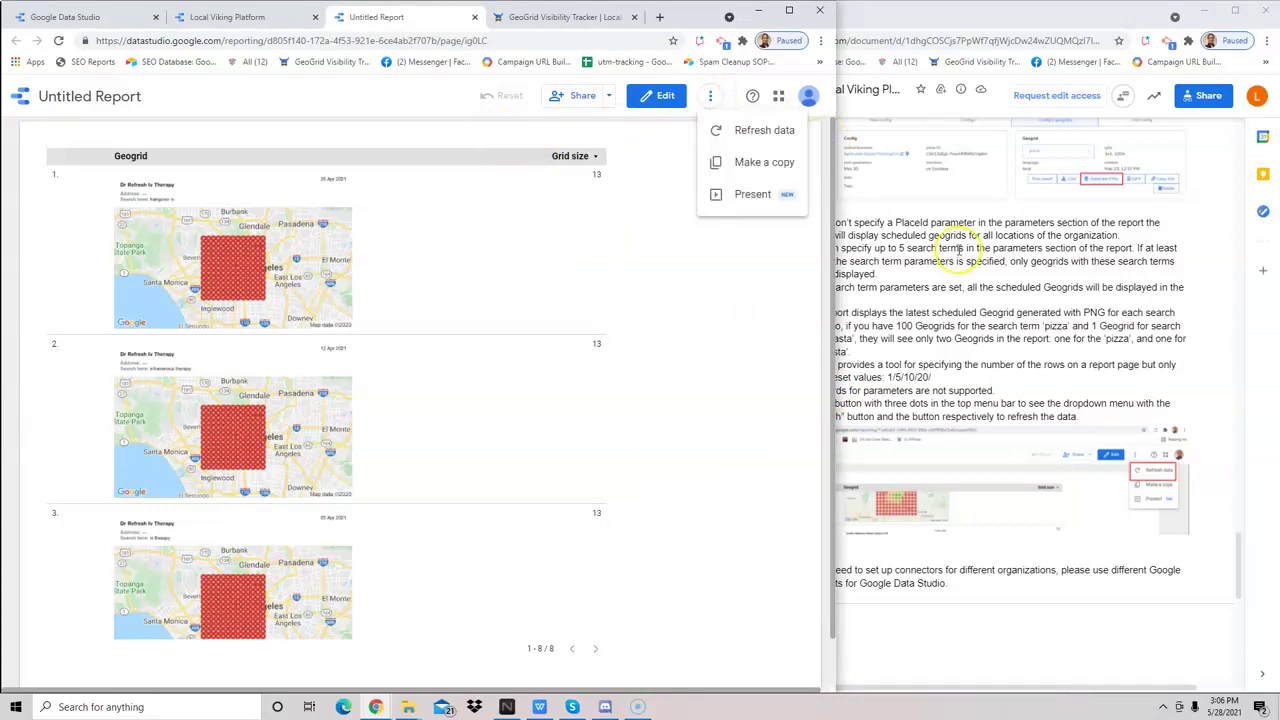
{"action": "left_click_drag", "start_coordinate": [835, 318], "coordinate": [702, 317]}
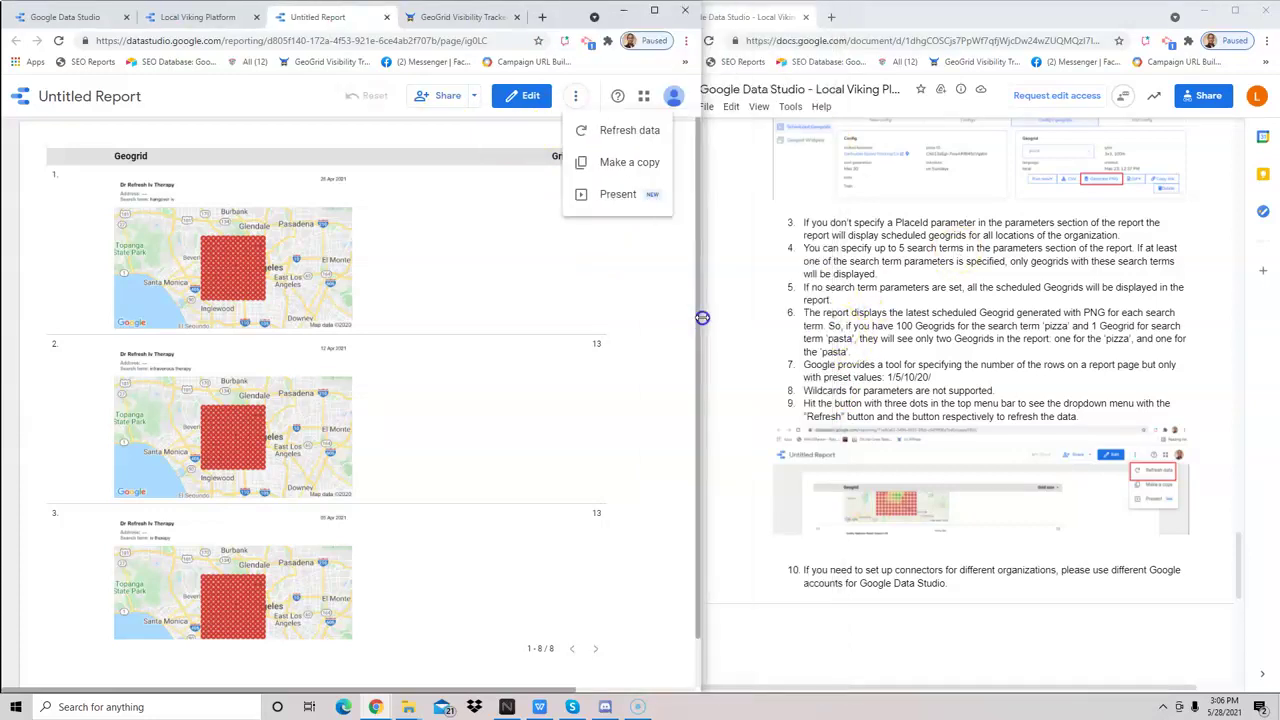
{"action": "left_click", "coordinate": [641, 132]}
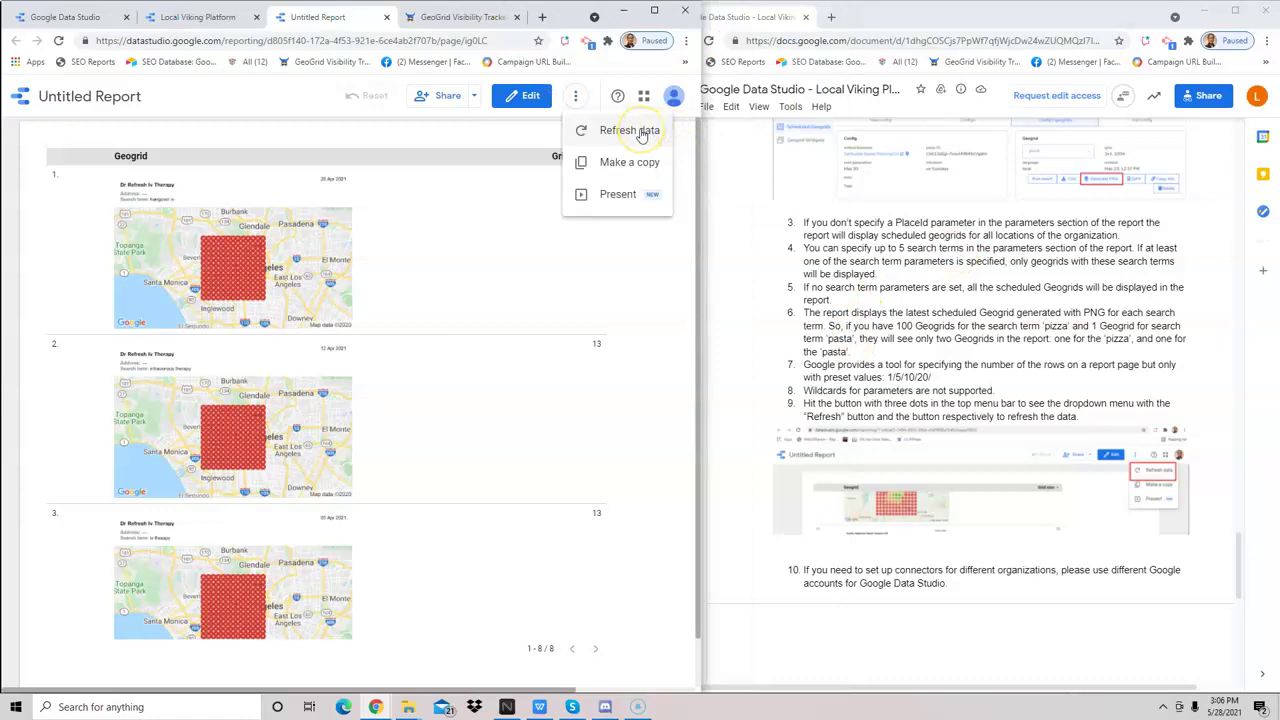
{"action": "left_click", "coordinate": [641, 132]}
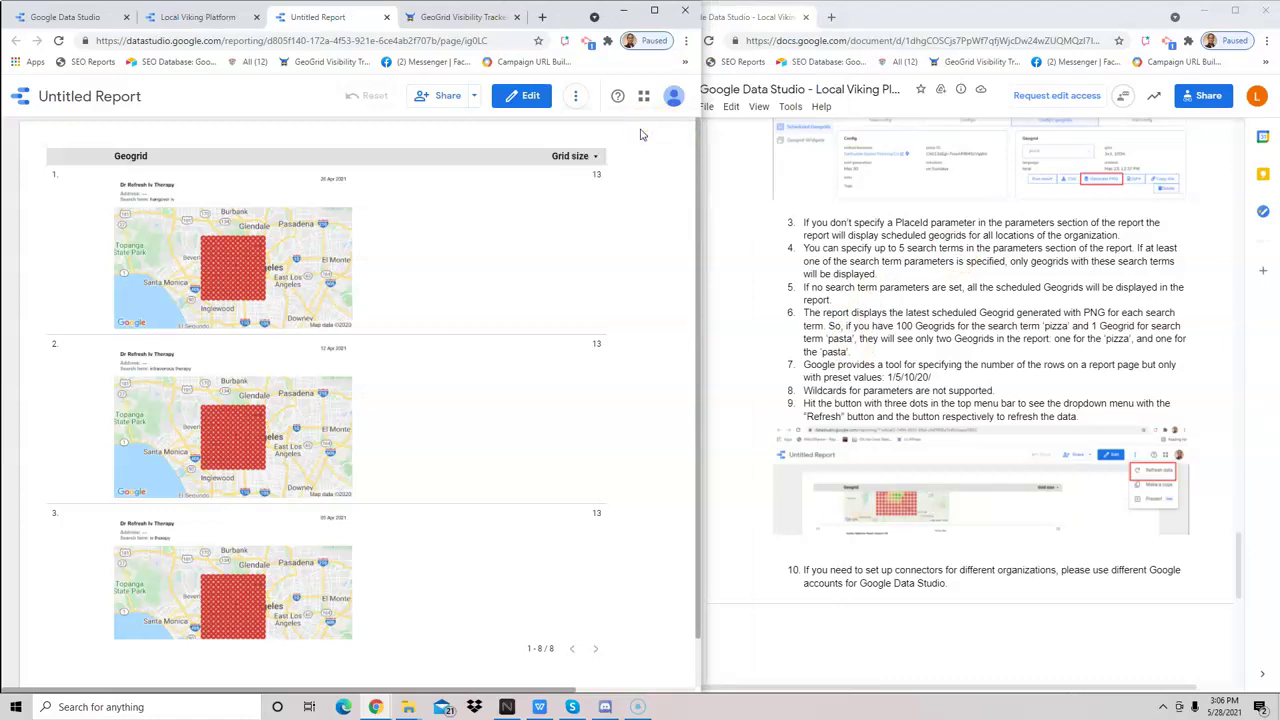
{"action": "left_click", "coordinate": [578, 95]}
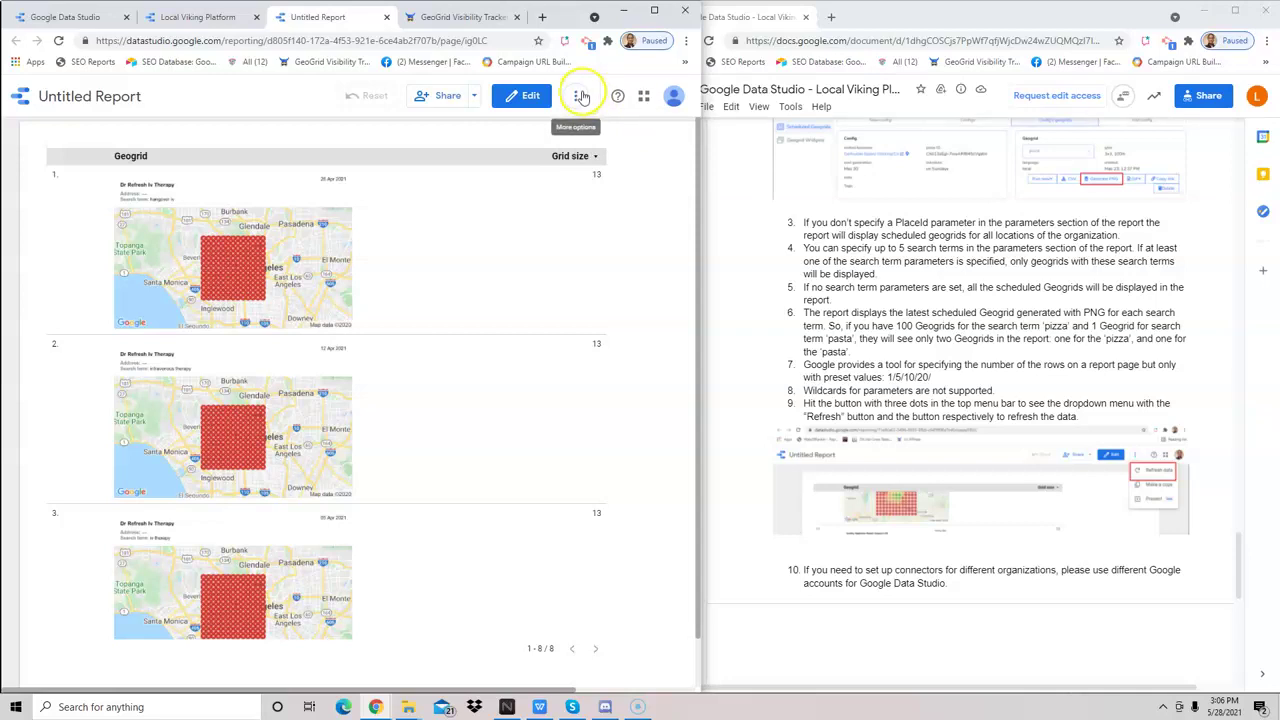
{"action": "left_click", "coordinate": [585, 128]}
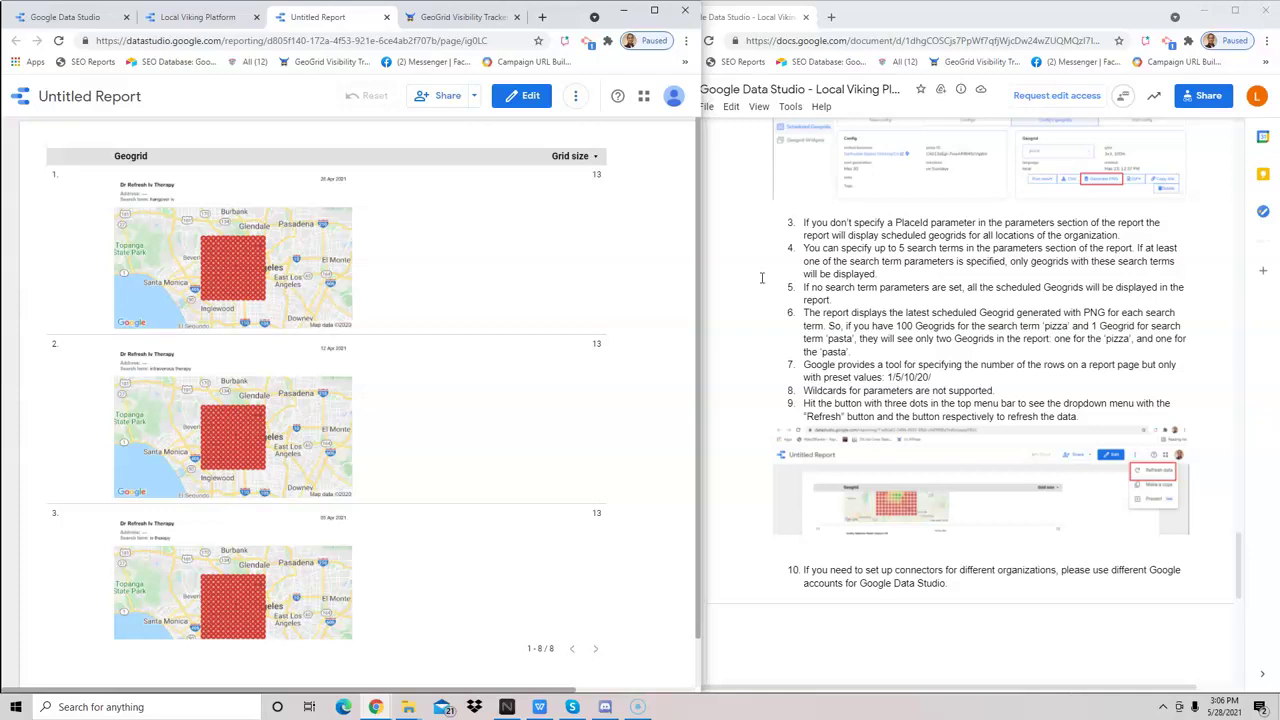
Step: Return to the beginning of the guide, at the section on getting the token
{"action": "scroll", "coordinate": [804, 351], "scroll_direction": "up", "scroll_amount": 10}
{"action": "scroll", "coordinate": [804, 351], "scroll_direction": "up", "scroll_amount": 20}
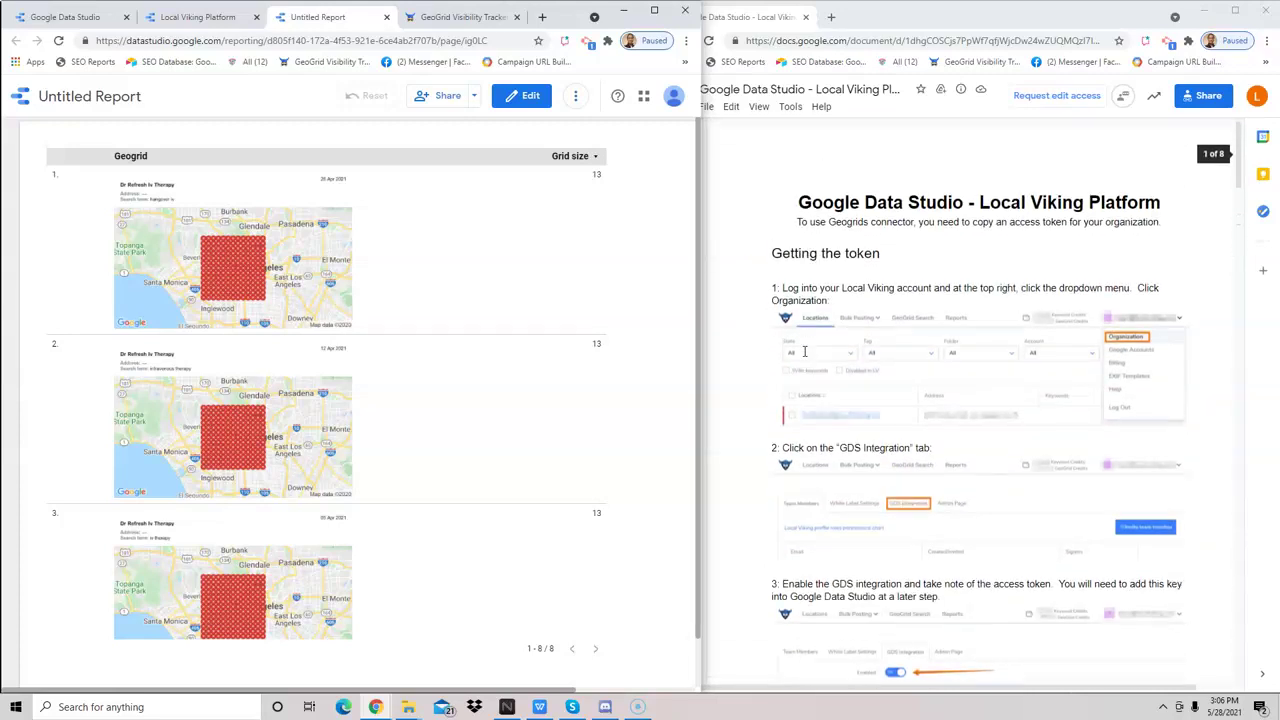